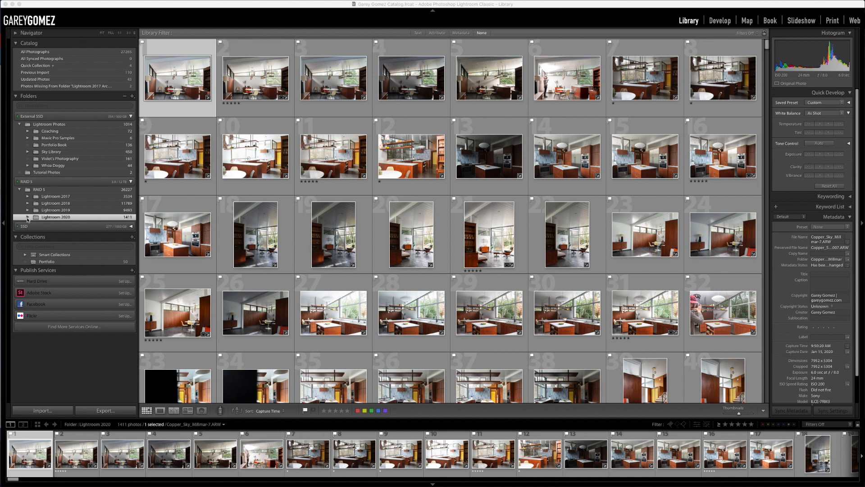
Step: Expand Lightroom 2020 and its Commercial subfolders, then show the Commercial folder's 1049 photos
{"action": "left_click", "coordinate": [27, 218]}
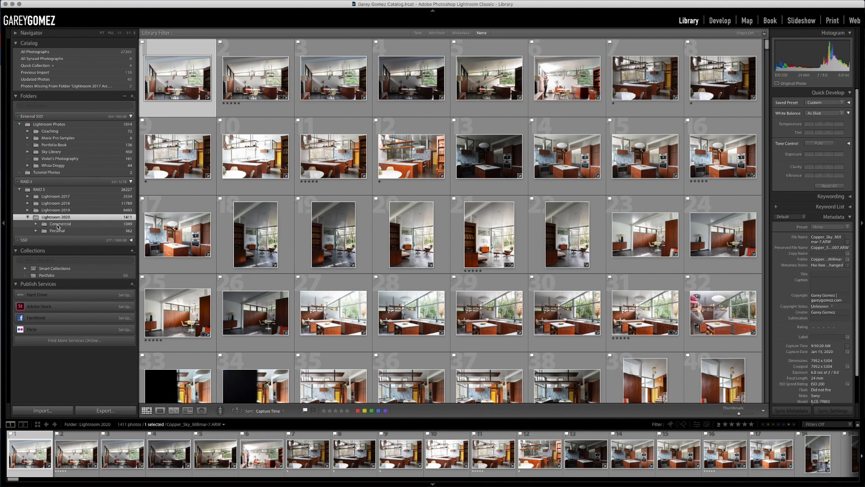
{"action": "left_click", "coordinate": [36, 225]}
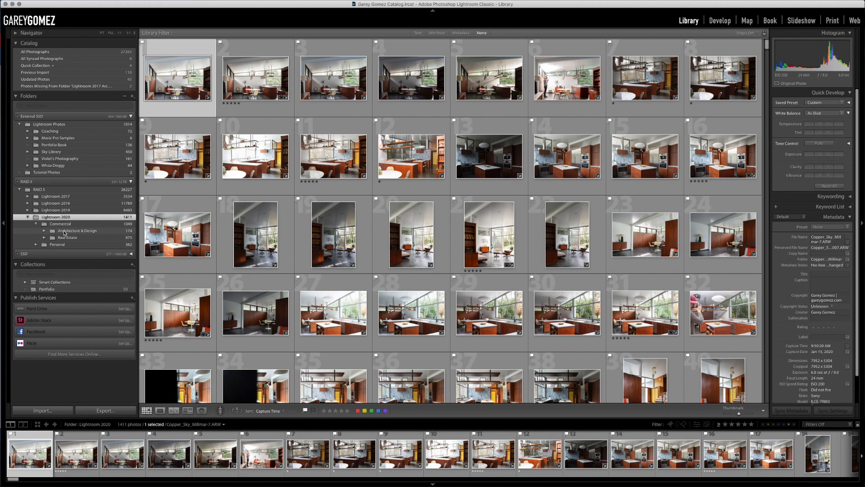
{"action": "left_click", "coordinate": [44, 231]}
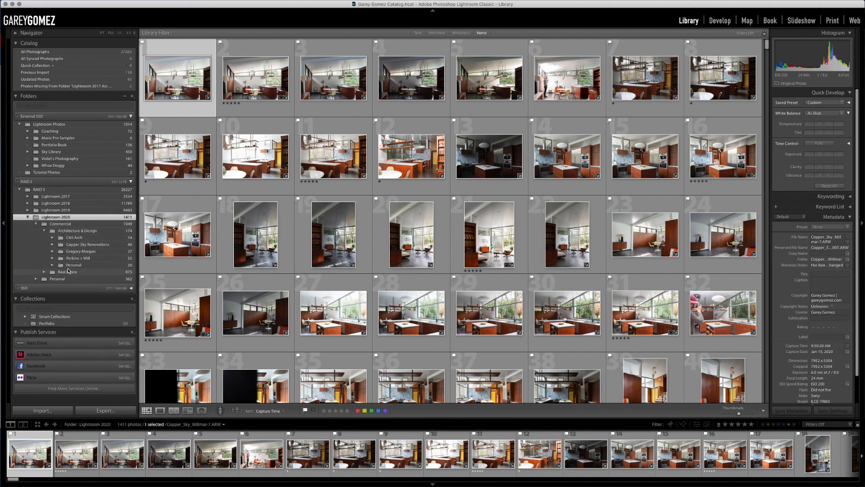
{"action": "left_click", "coordinate": [45, 231]}
{"action": "left_click", "coordinate": [43, 237]}
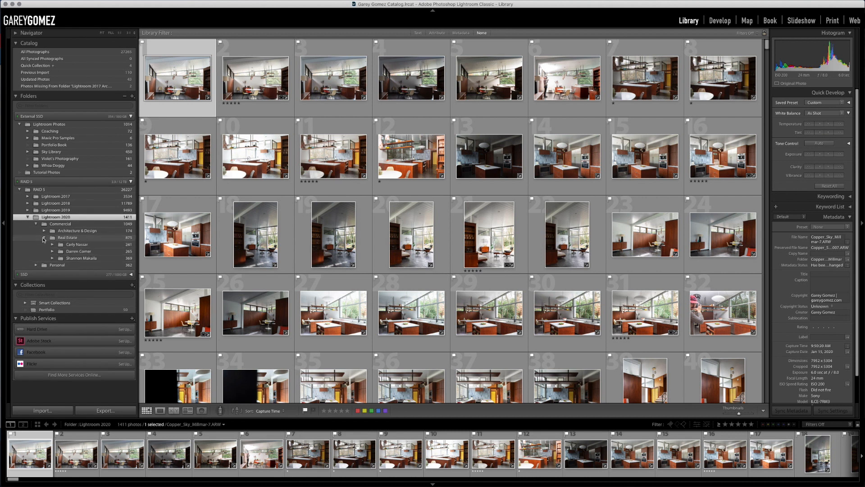
{"action": "left_click", "coordinate": [43, 237]}
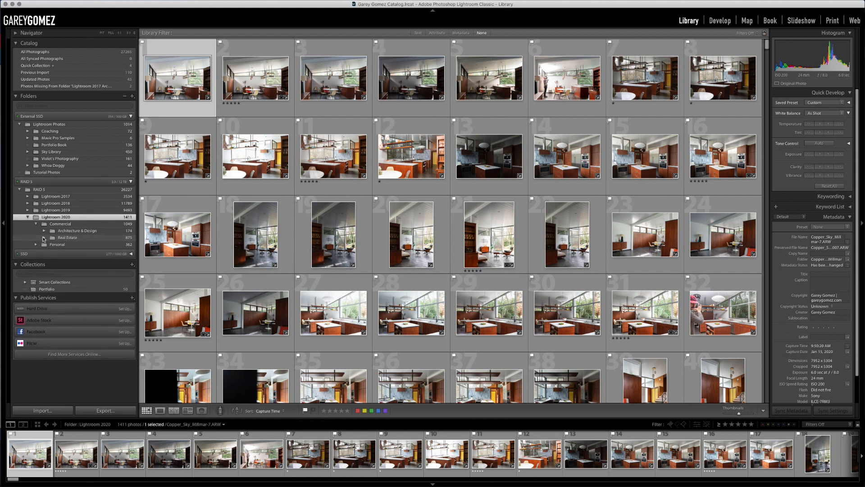
{"action": "left_click", "coordinate": [56, 226]}
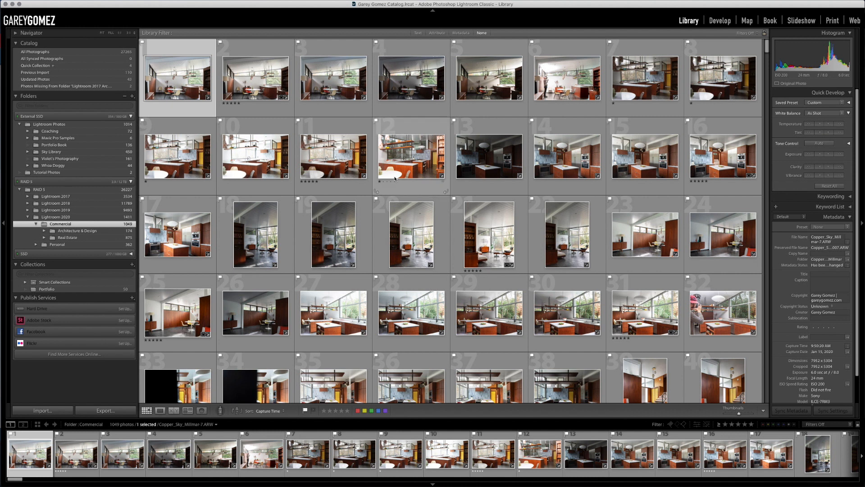
{"action": "left_click", "coordinate": [44, 231]}
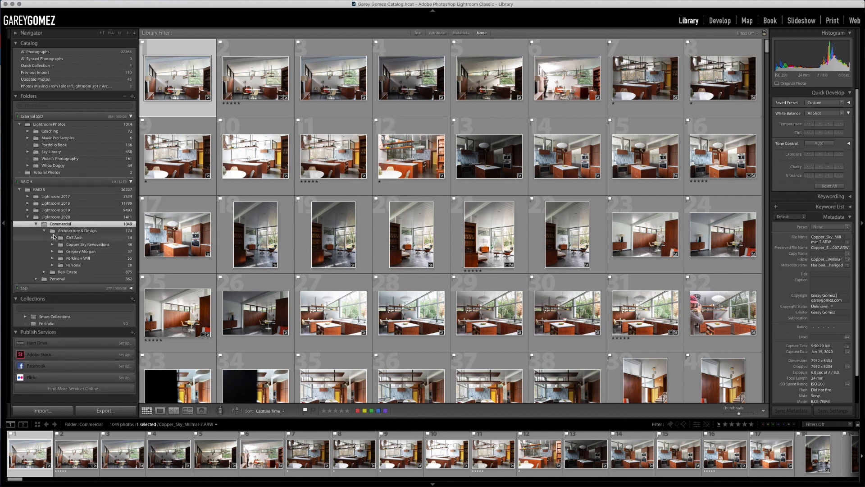
{"action": "left_click", "coordinate": [64, 265]}
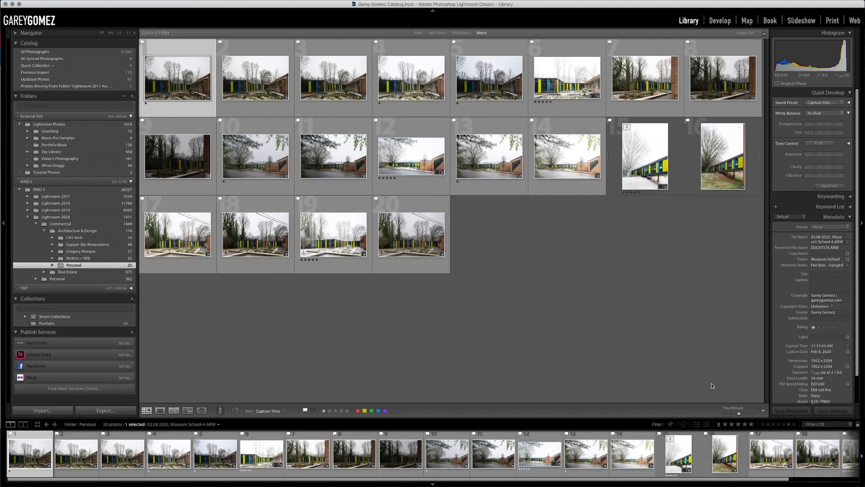
{"action": "double_click", "coordinate": [343, 223]}
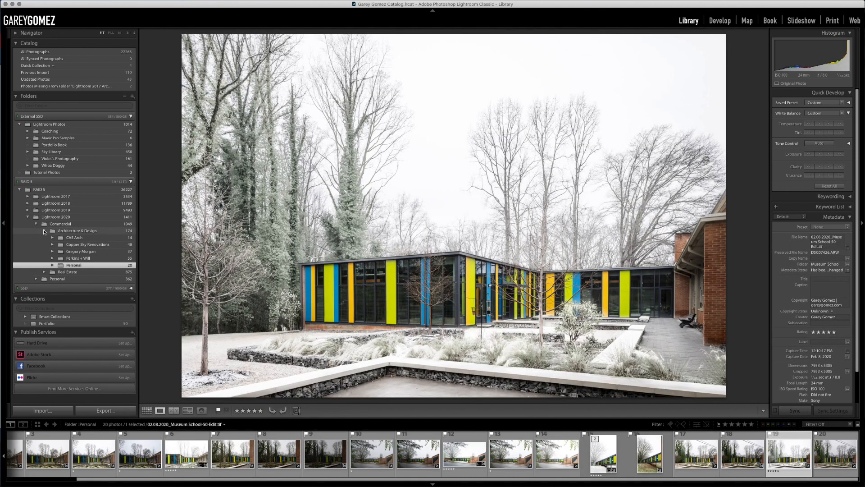
{"action": "left_click", "coordinate": [43, 231]}
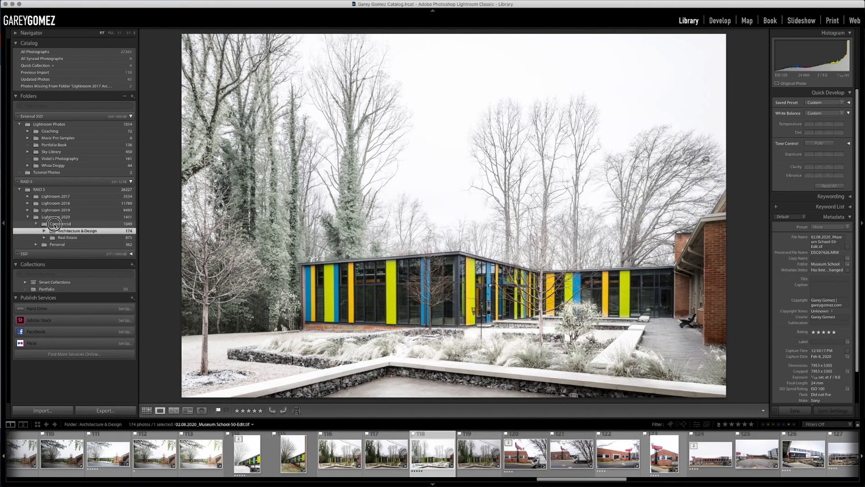
{"action": "left_click", "coordinate": [54, 224]}
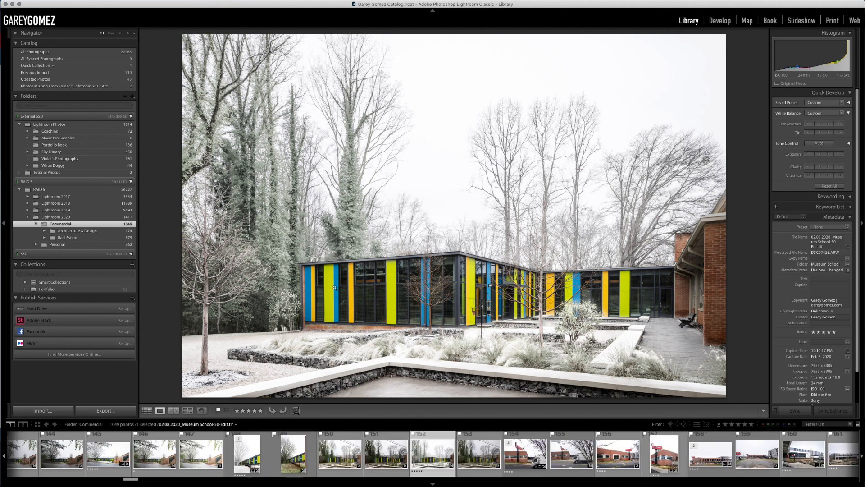
{"action": "double_click", "coordinate": [335, 287]}
{"action": "scroll", "coordinate": [354, 294], "scroll_direction": "up", "scroll_amount": 15}
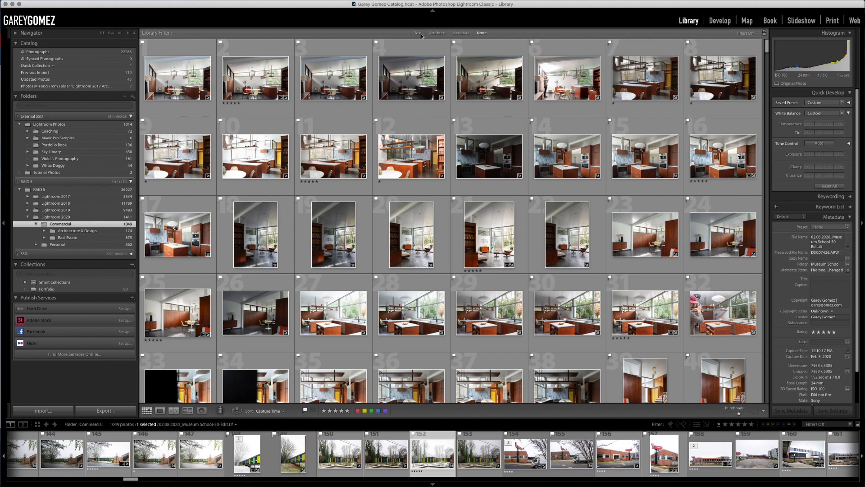
Step: Show the Metadata filter columns, keeping Date as the first column
{"action": "left_click", "coordinate": [460, 33]}
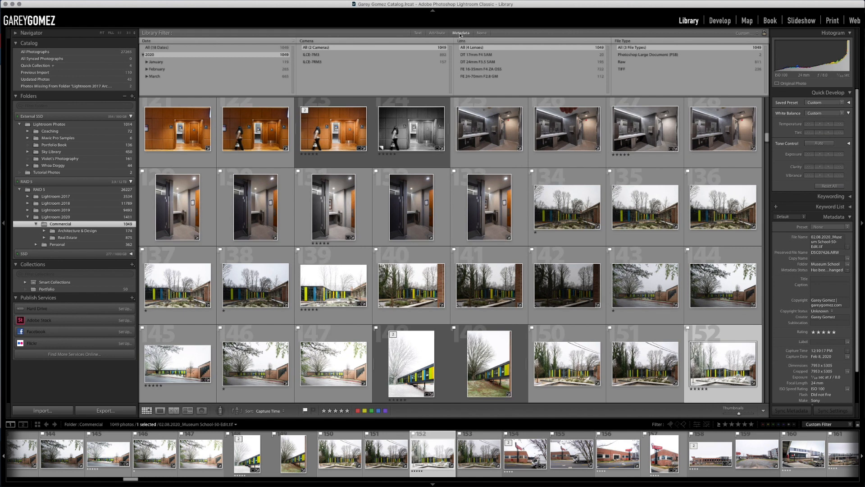
{"action": "left_click", "coordinate": [154, 41]}
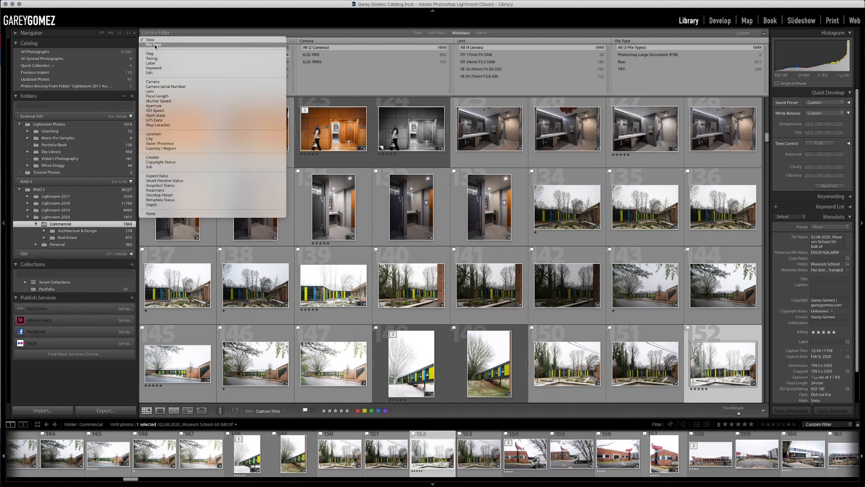
{"action": "left_click", "coordinate": [153, 41]}
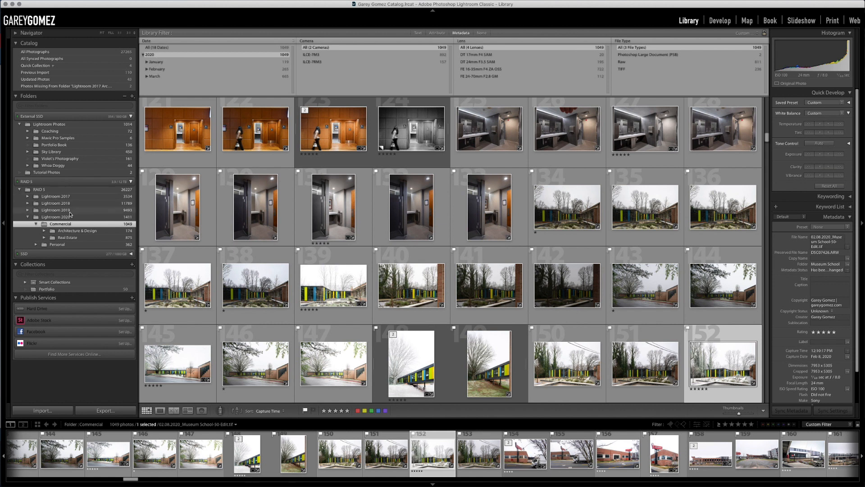
Step: Show the Lightroom 2019 Commercial folder's 5779 photos filtered to January–March
{"action": "left_click", "coordinate": [29, 210]}
{"action": "left_click", "coordinate": [28, 210]}
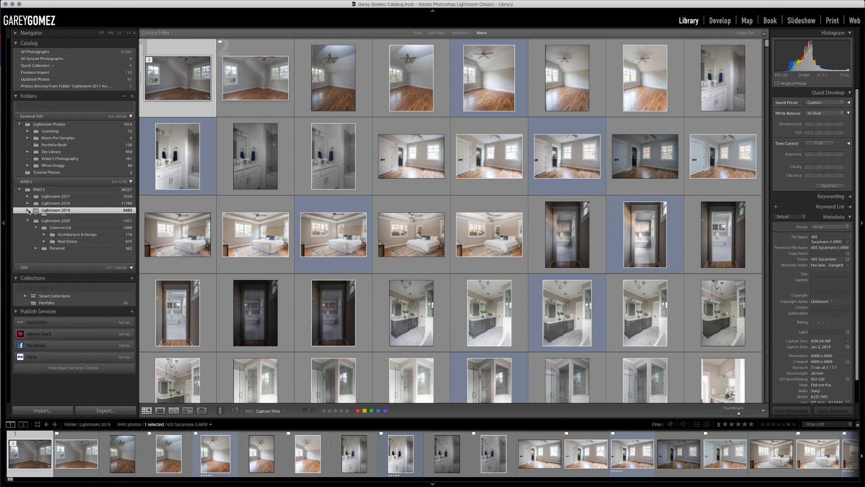
{"action": "left_click", "coordinate": [61, 217]}
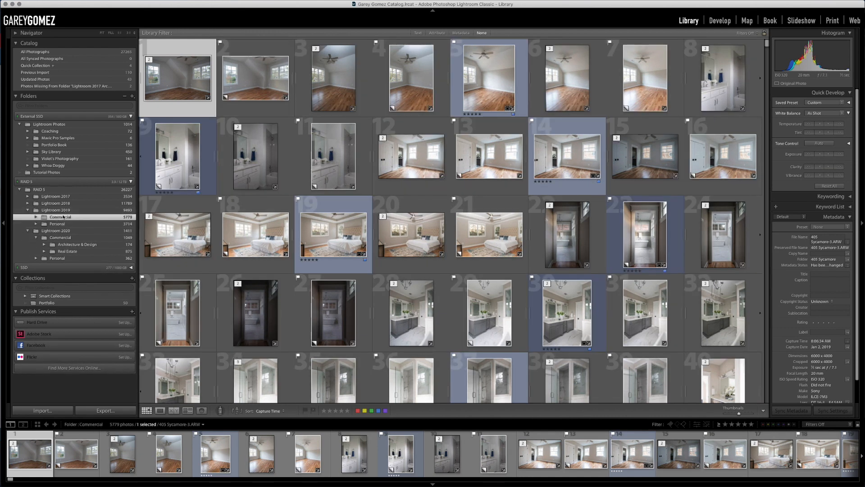
{"action": "left_click", "coordinate": [459, 33]}
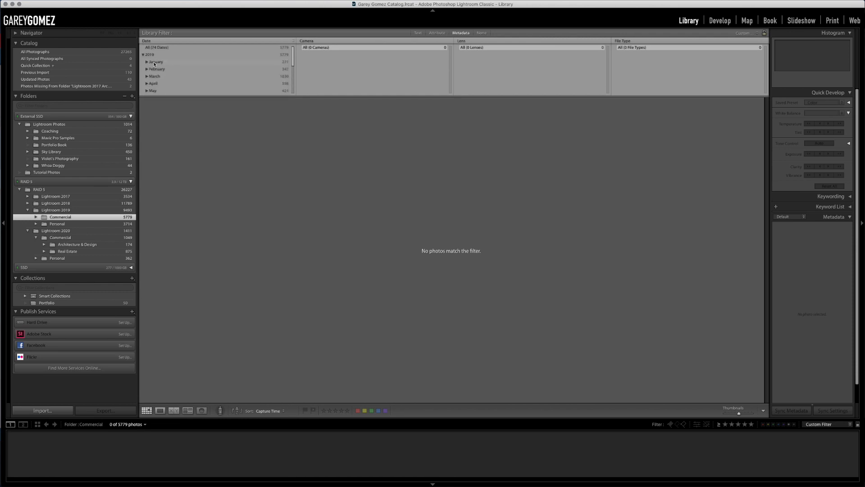
{"action": "left_click", "coordinate": [156, 63]}
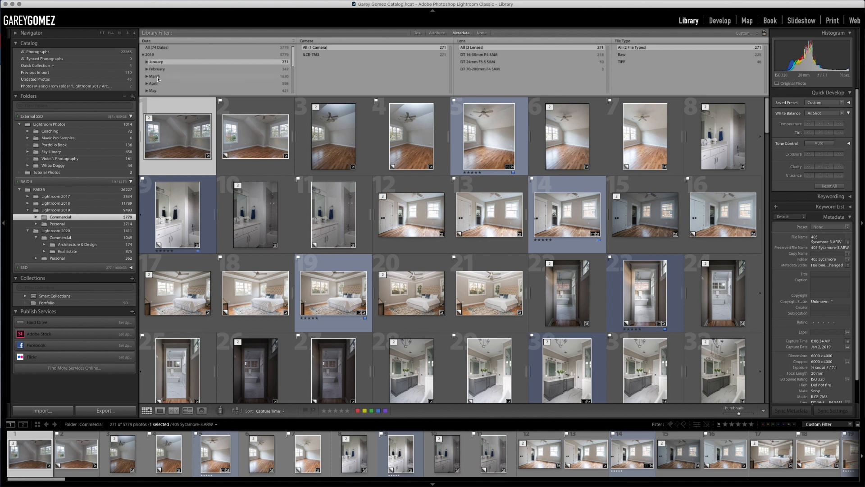
{"action": "left_click", "coordinate": [157, 77], "text": "shift"}
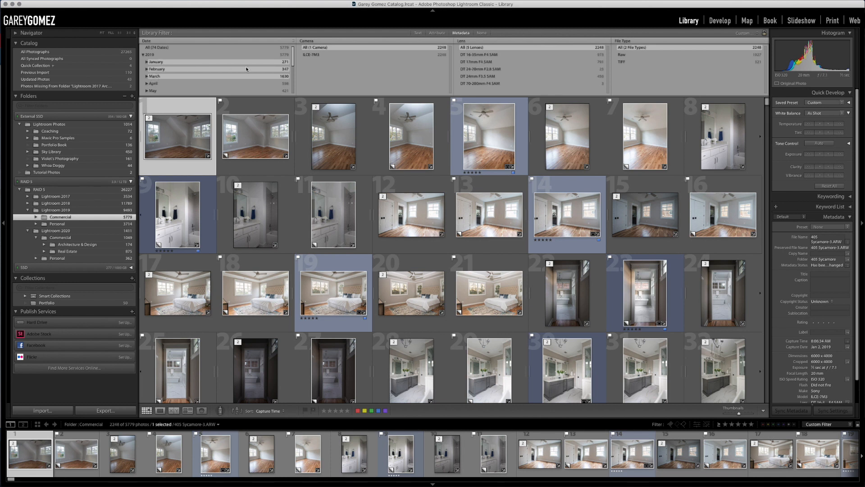
{"action": "mouse_move", "coordinate": [765, 106]}
{"action": "left_mouse_down"}
{"action": "mouse_move", "coordinate": [769, 411]}
{"action": "mouse_move", "coordinate": [768, 102]}
{"action": "left_mouse_up"}
Step: Add a five-star rating filter to get 417 shots, then return to the Lightroom 2019 folder
{"action": "left_click", "coordinate": [438, 34]}
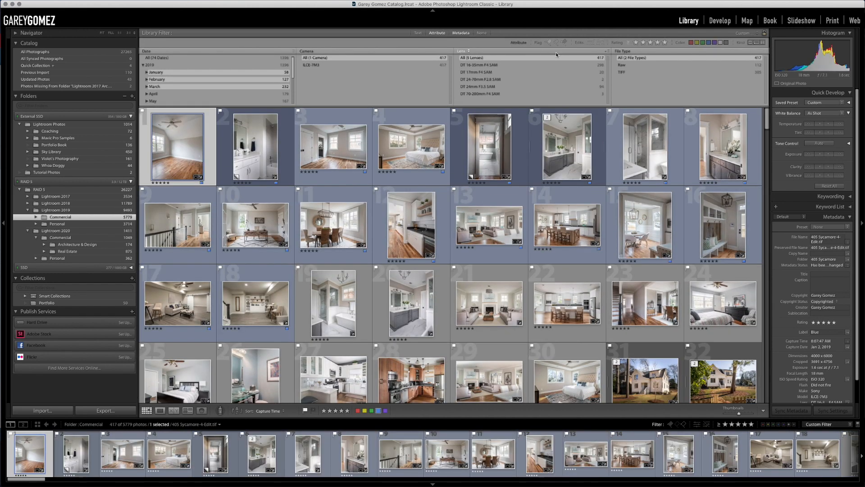
{"action": "left_click", "coordinate": [666, 42]}
{"action": "left_click", "coordinate": [665, 43]}
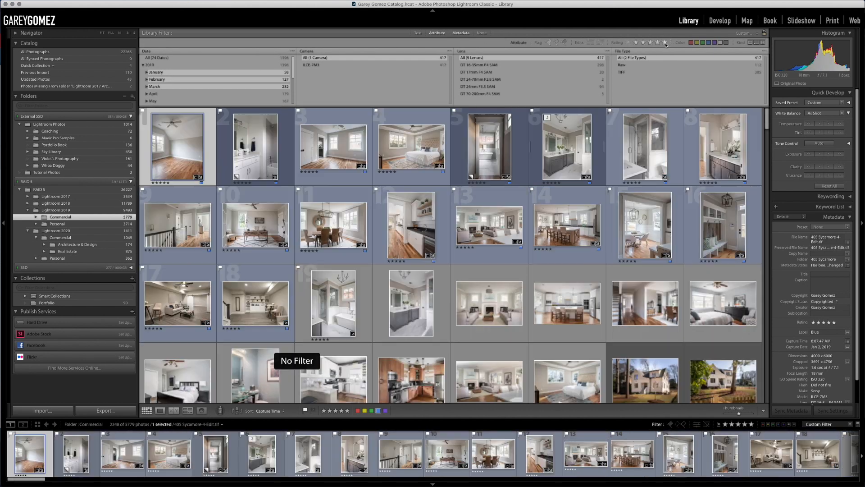
{"action": "mouse_move", "coordinate": [767, 120]}
{"action": "left_mouse_down"}
{"action": "mouse_move", "coordinate": [773, 227]}
{"action": "mouse_move", "coordinate": [768, 118]}
{"action": "left_mouse_up"}
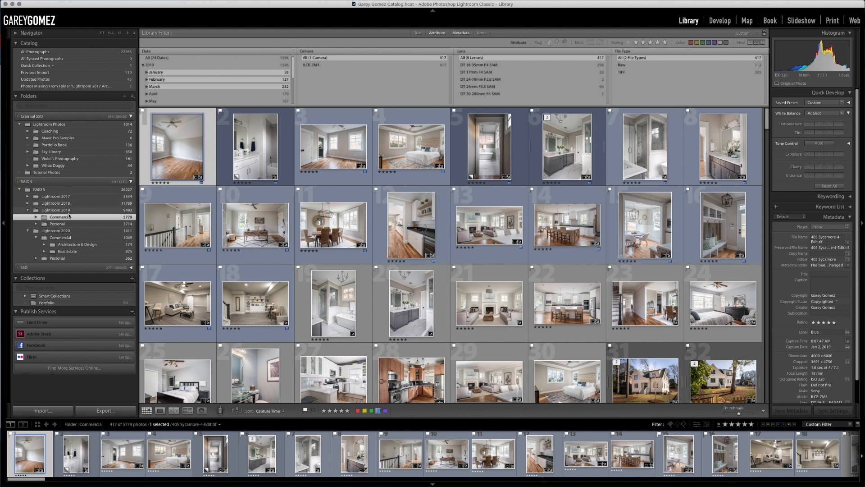
{"action": "left_click", "coordinate": [28, 210]}
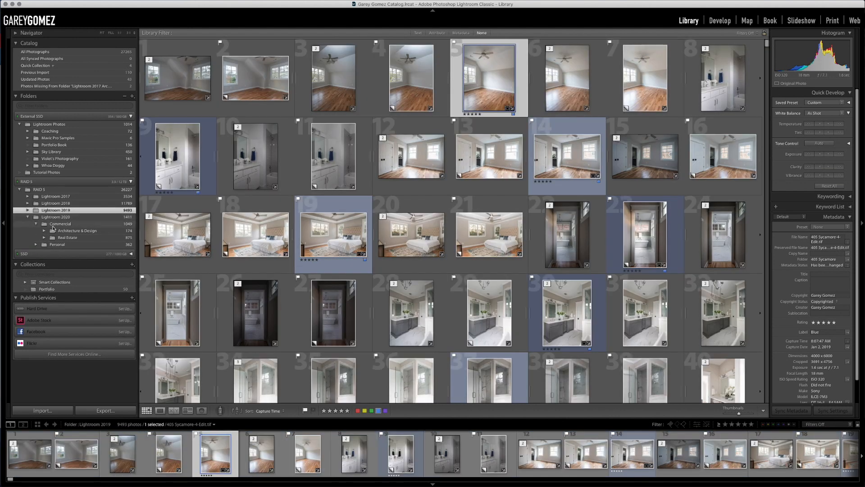
Step: Filter the 2020 Commercial folder to five-star January–March photos, leaving 301 of 1049
{"action": "left_click", "coordinate": [53, 225]}
{"action": "left_click", "coordinate": [436, 33]}
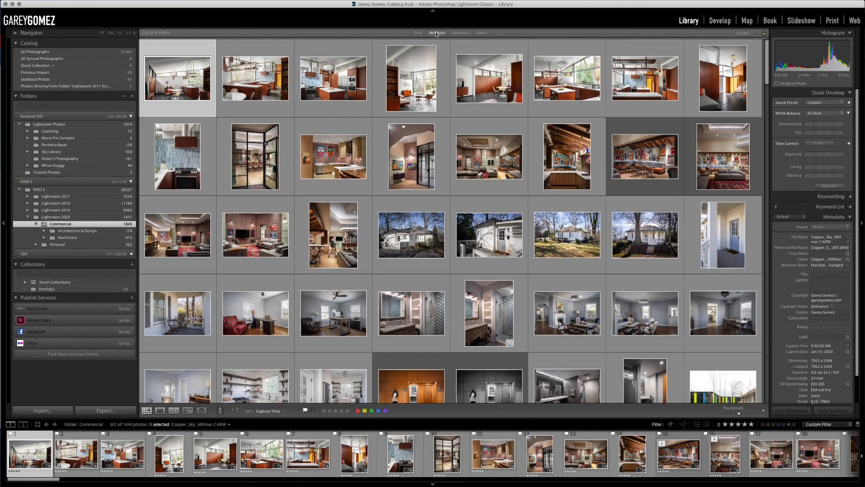
{"action": "left_click", "coordinate": [459, 34]}
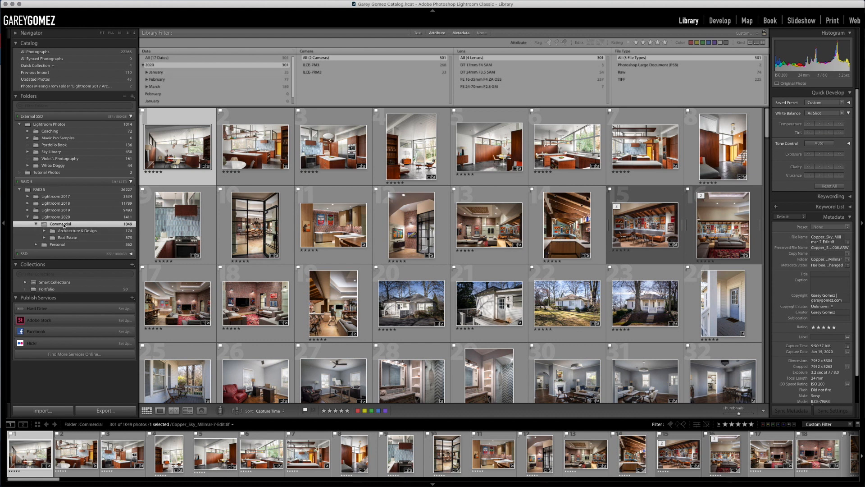
{"action": "left_click", "coordinate": [164, 73]}
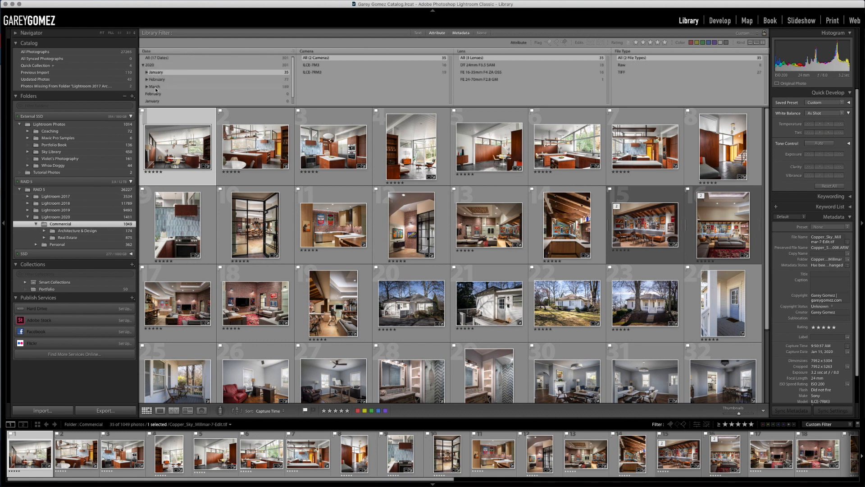
{"action": "left_click", "coordinate": [155, 86], "text": "shift"}
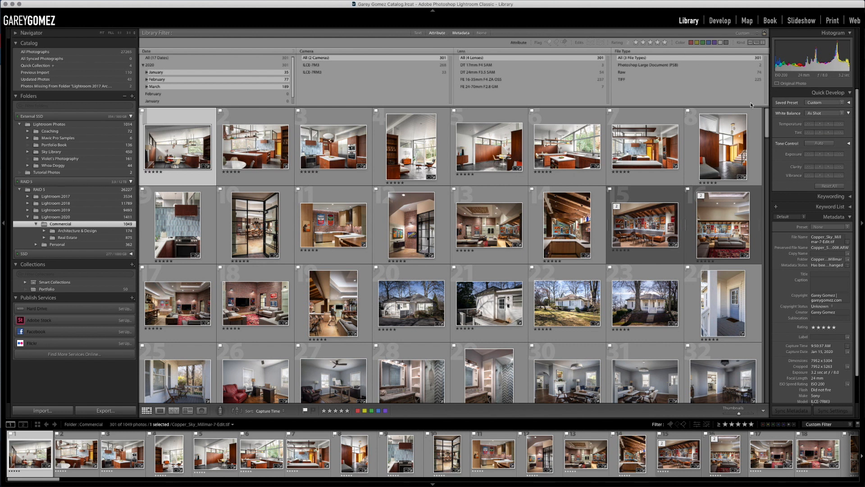
{"action": "left_click_drag", "start_coordinate": [767, 120], "coordinate": [718, 396]}
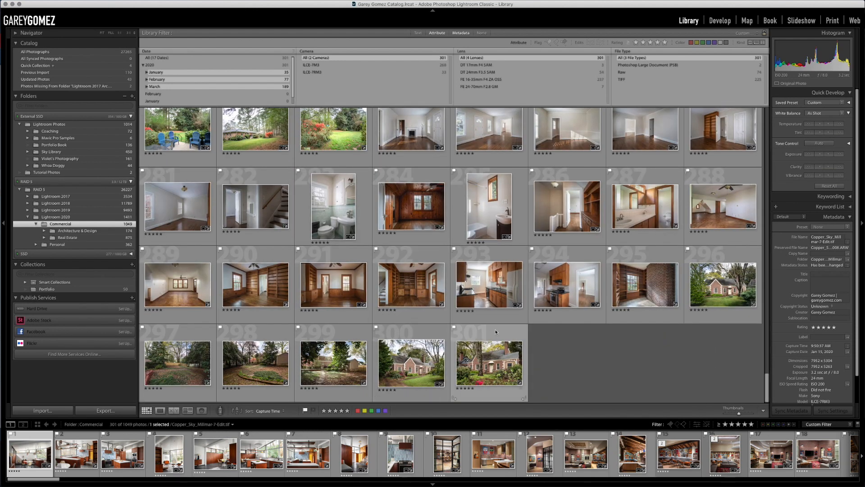
{"action": "left_click_drag", "start_coordinate": [769, 387], "coordinate": [741, 212]}
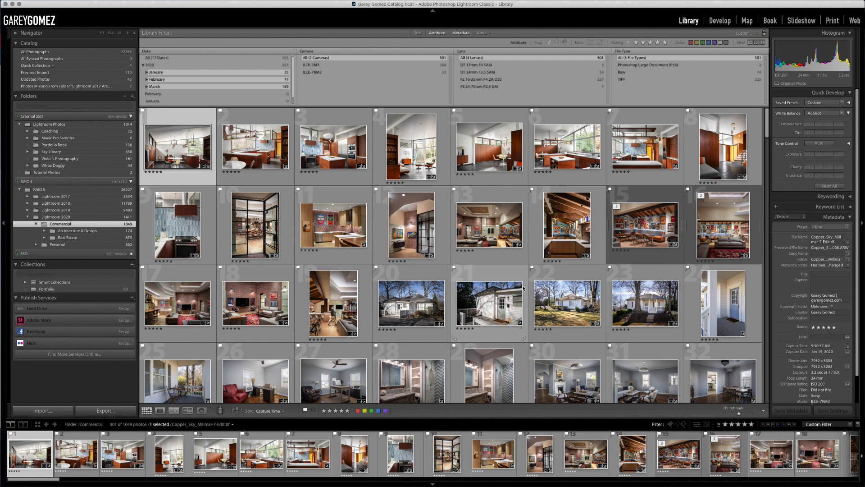
Step: Select all 301 filtered photos with Cmd+A
{"action": "key", "text": "super+a"}
{"action": "scroll", "coordinate": [667, 244], "scroll_direction": "down", "scroll_amount": 10}
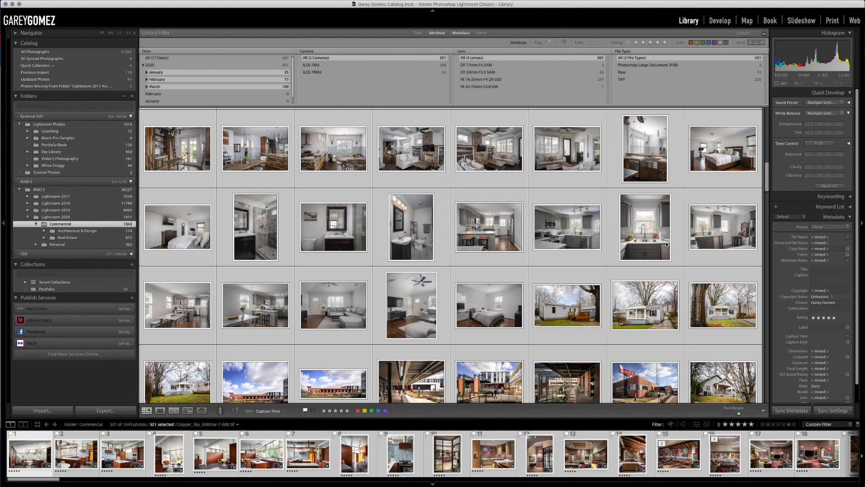
{"action": "scroll", "coordinate": [667, 244], "scroll_direction": "up", "scroll_amount": 10}
Step: Set up the export with the Copyright Export preset, saving into a '2020 Q1' subfolder
{"action": "left_click", "coordinate": [123, 412]}
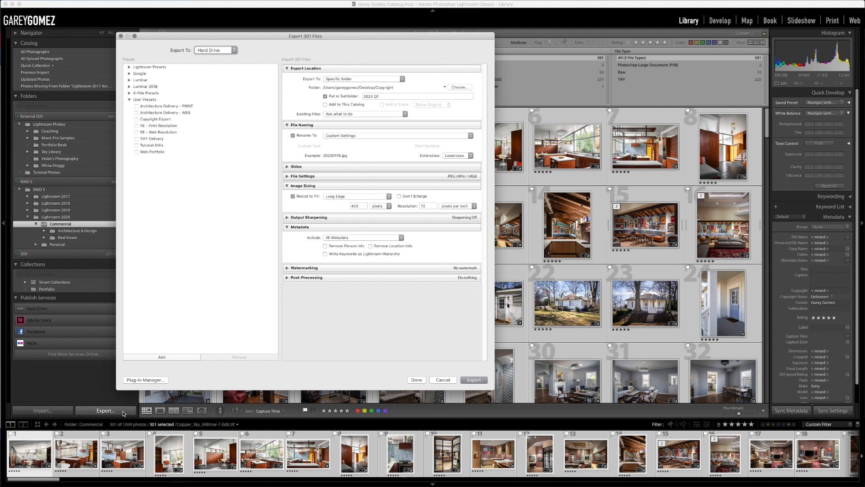
{"action": "left_click", "coordinate": [165, 120]}
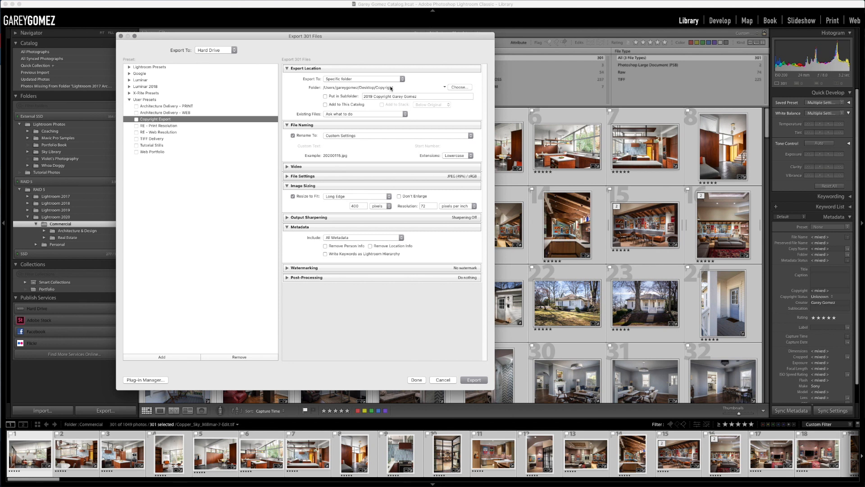
{"action": "left_click", "coordinate": [325, 97]}
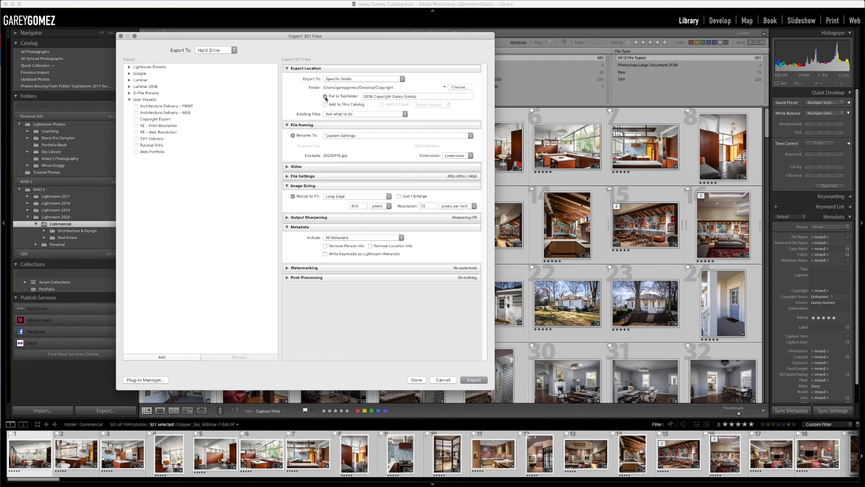
{"action": "triple_click", "coordinate": [395, 97]}
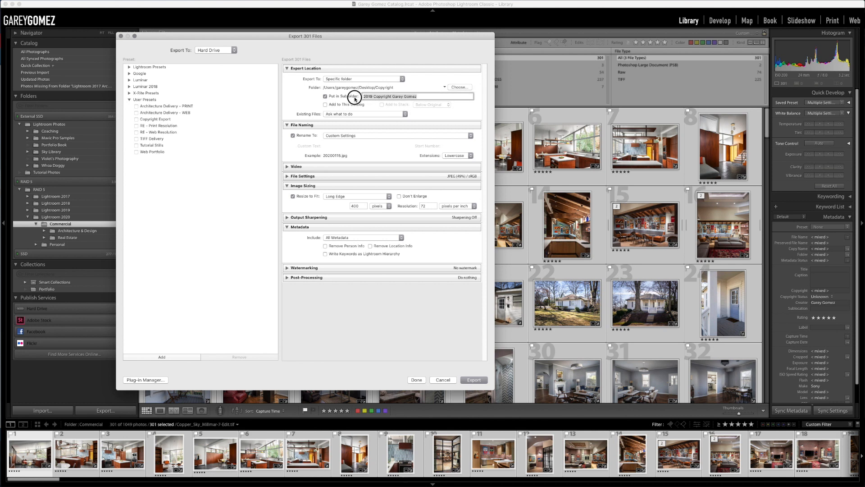
{"action": "type", "text": "2020 Q1"}
{"action": "left_click", "coordinate": [315, 101]}
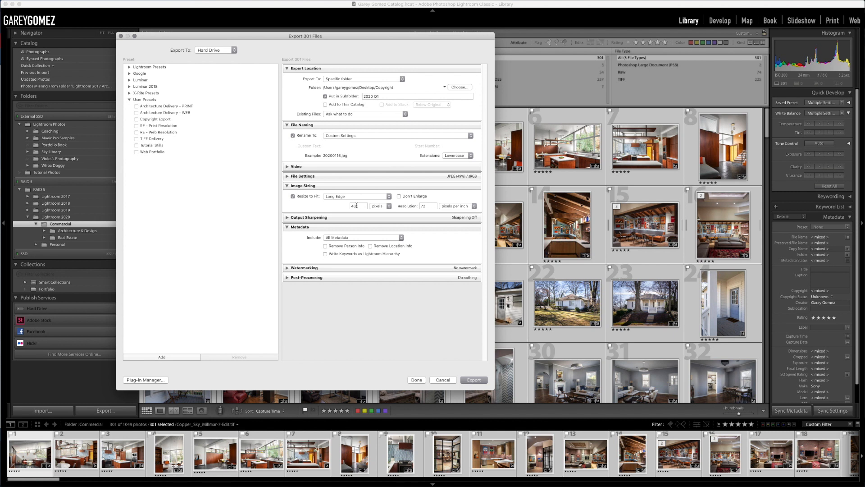
Step: Open the Filename Template Editor from the Rename To list in File Naming
{"action": "left_click", "coordinate": [356, 137]}
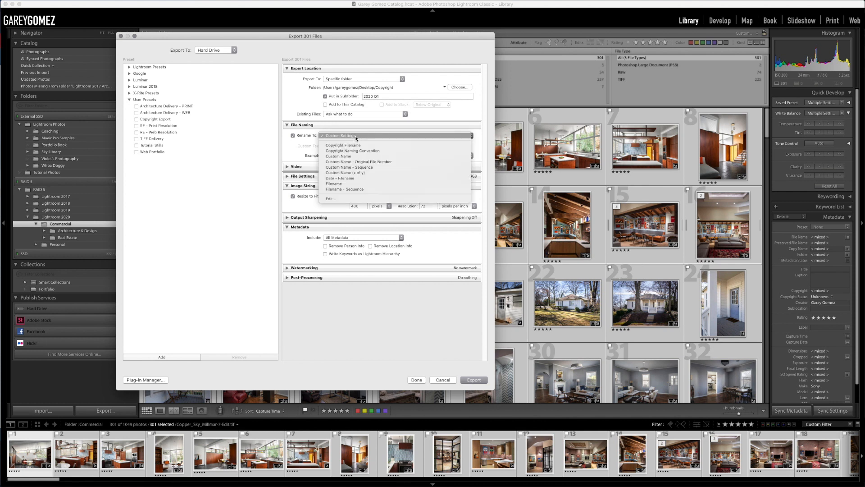
{"action": "left_click", "coordinate": [339, 199]}
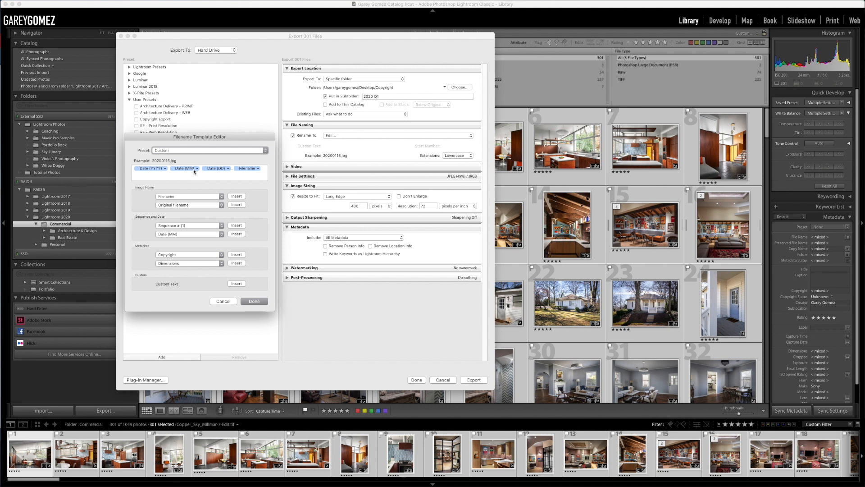
Step: Accept the date-plus-filename template and close the Export dialog without exporting
{"action": "left_click", "coordinate": [254, 301]}
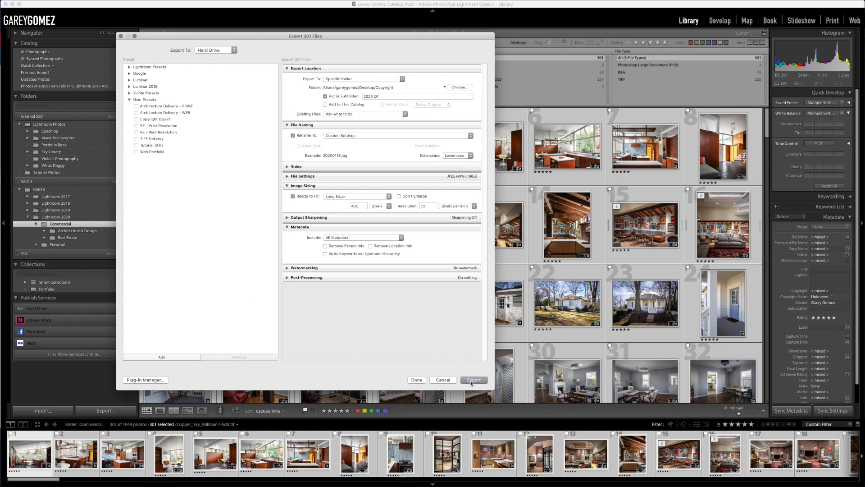
{"action": "left_click", "coordinate": [121, 36]}
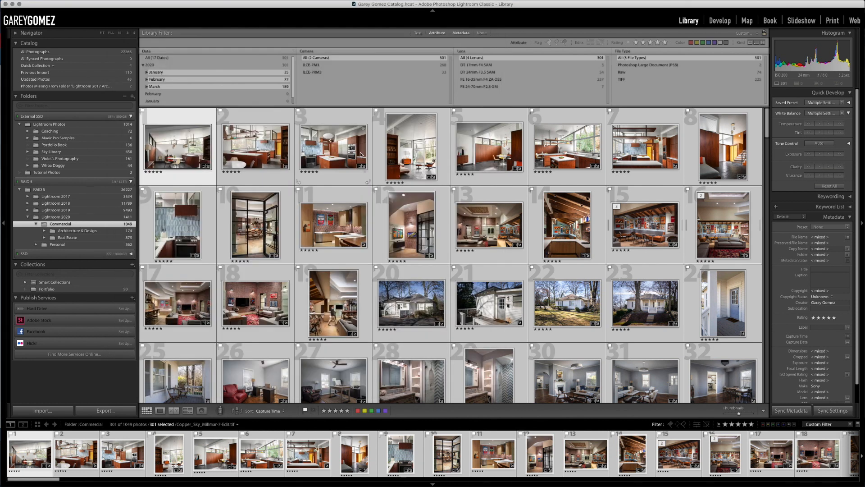
{"action": "key", "text": "super+Tab"}
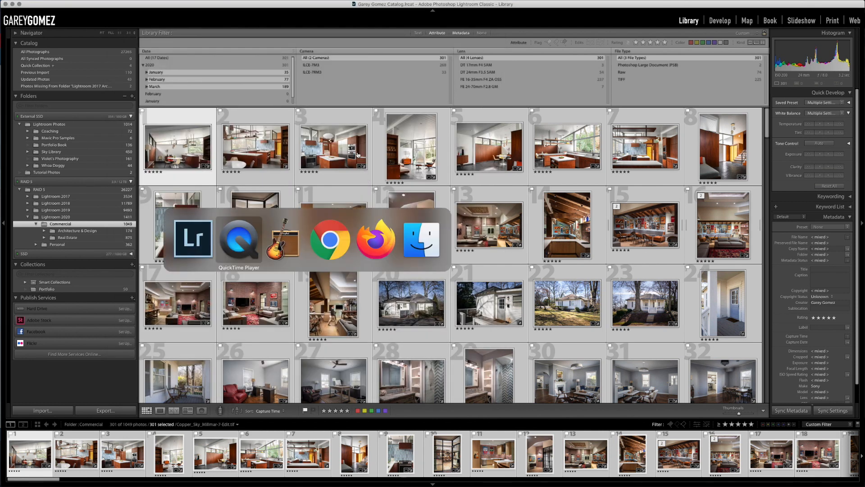
Step: In Finder, select all 301 photos in 2020 Q1 and compress them into Archive.zip
{"action": "key", "text": "super+Tab"}
{"action": "key", "text": "super+Tab"}
{"action": "key", "text": "super+Tab"}
{"action": "key", "text": "super+Tab"}
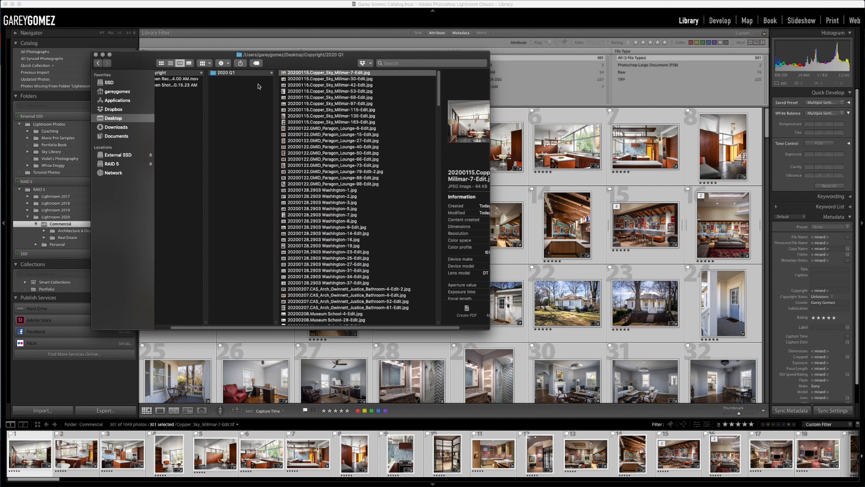
{"action": "scroll", "coordinate": [231, 116], "scroll_direction": "left", "scroll_amount": 2}
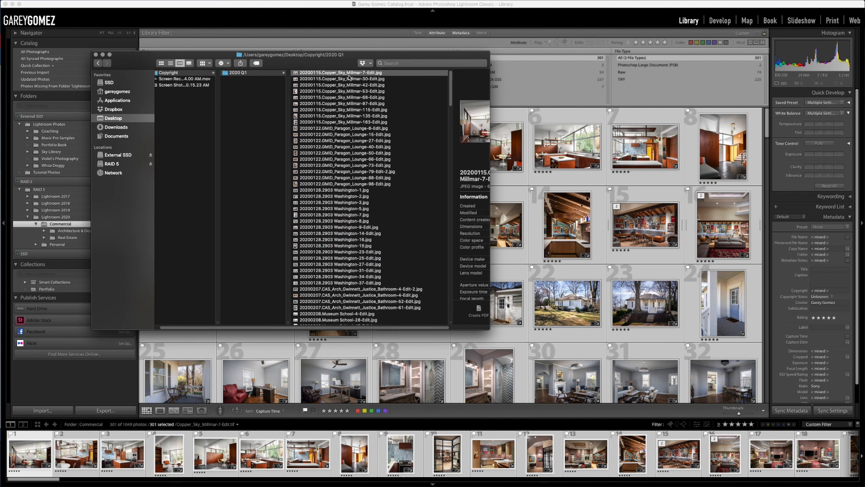
{"action": "left_click_drag", "start_coordinate": [450, 95], "coordinate": [439, 333]}
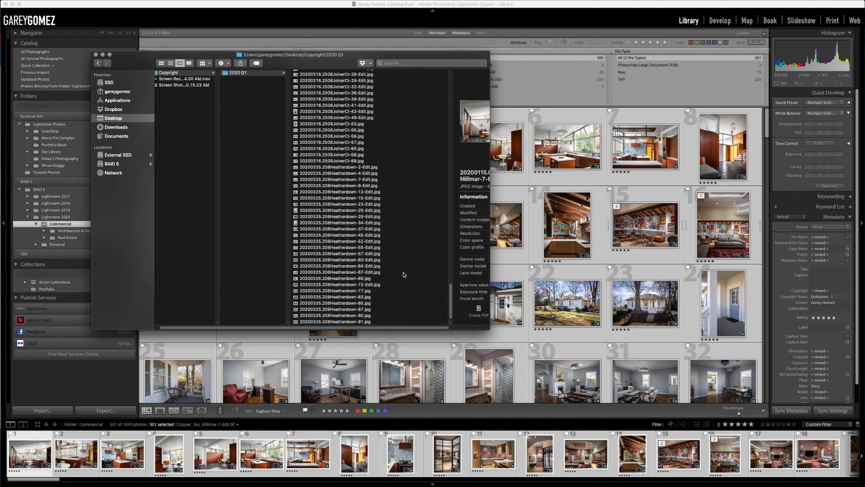
{"action": "left_click", "coordinate": [349, 322]}
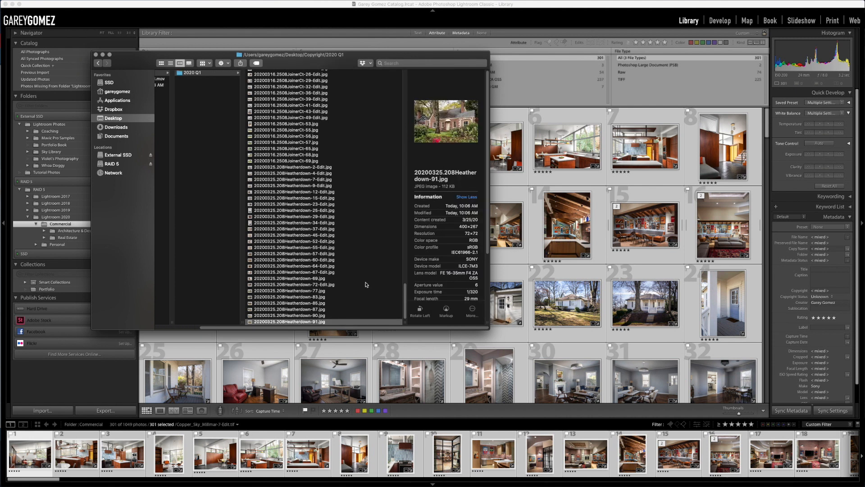
{"action": "key", "text": "super+a"}
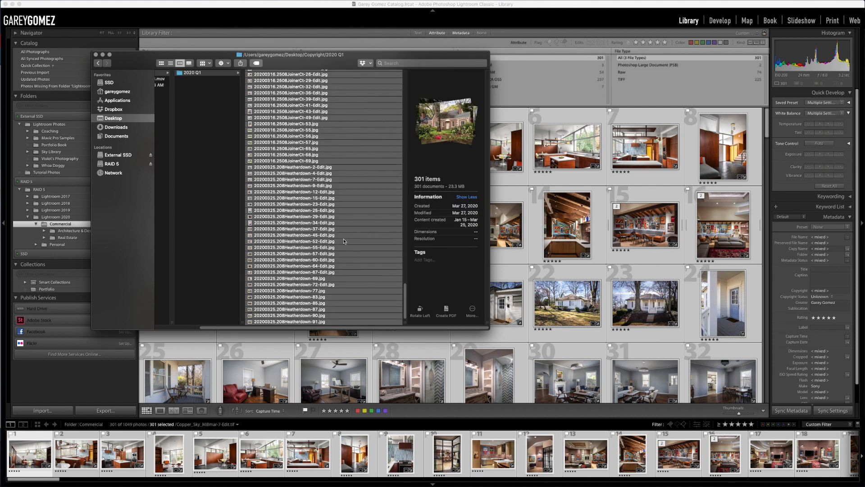
{"action": "right_click", "coordinate": [319, 191]}
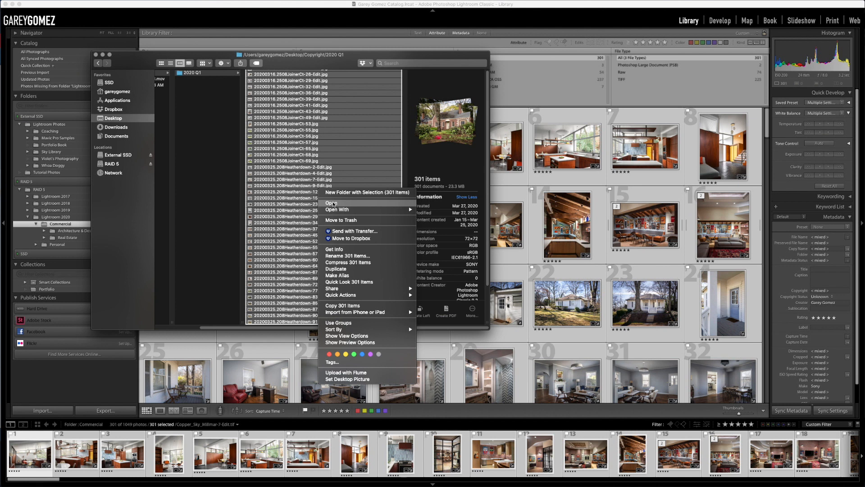
{"action": "left_click", "coordinate": [344, 263]}
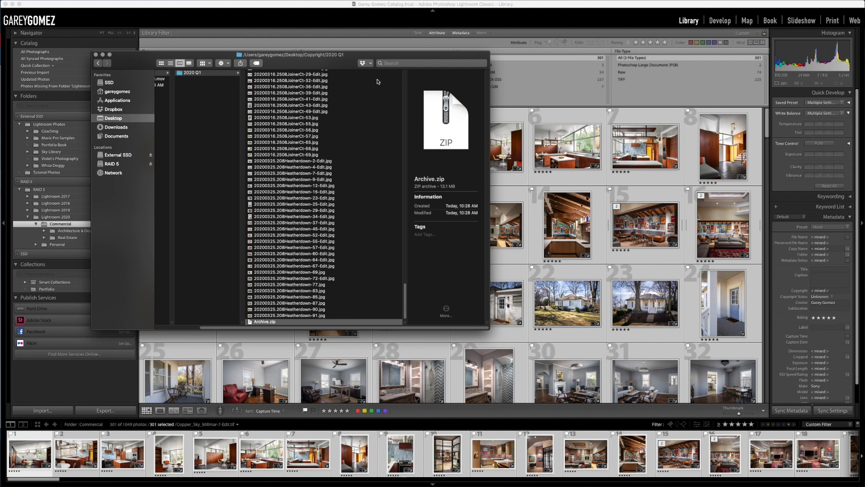
{"action": "key", "text": "super+Tab"}
{"action": "key", "text": "super+Tab"}
{"action": "key", "text": "super+Tab"}
{"action": "key", "text": "super+Tab"}
{"action": "key", "text": "super+Tab"}
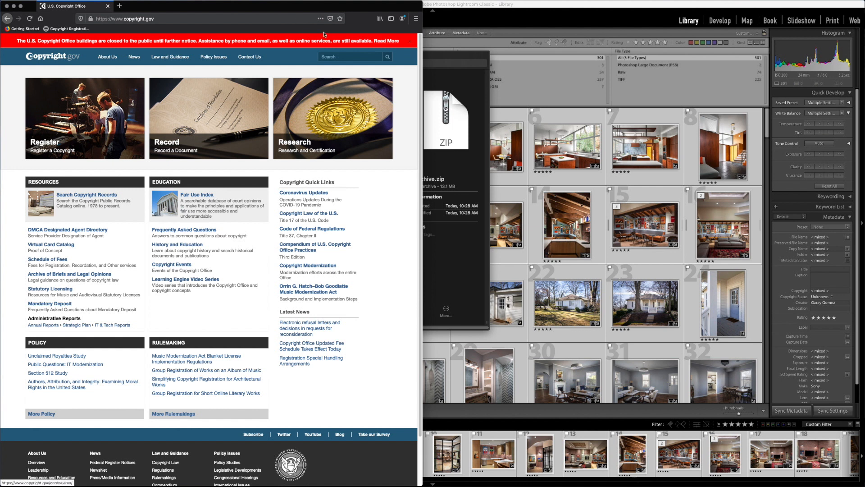
Step: On copyright.gov, open Register > Photographs, review Group of Published Photographs, then go back
{"action": "key", "text": "super+Tab"}
{"action": "key", "text": "super+Tab"}
{"action": "key", "text": "super+Tab"}
{"action": "key", "text": "super+Tab"}
{"action": "key", "text": "super+Tab"}
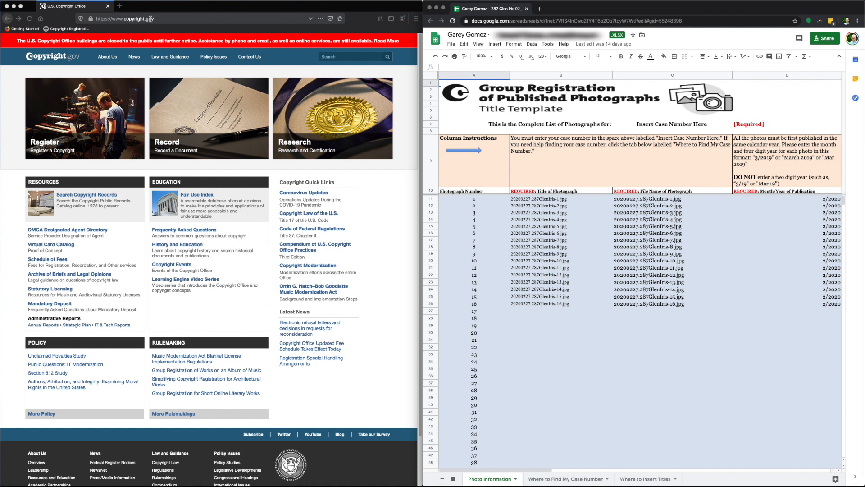
{"action": "left_click", "coordinate": [54, 143]}
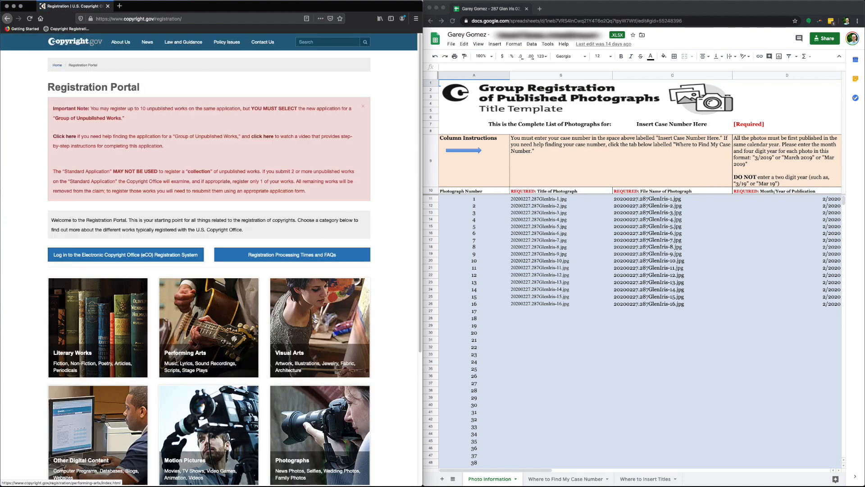
{"action": "scroll", "coordinate": [248, 316], "scroll_direction": "down", "scroll_amount": 3}
{"action": "left_click", "coordinate": [297, 357]}
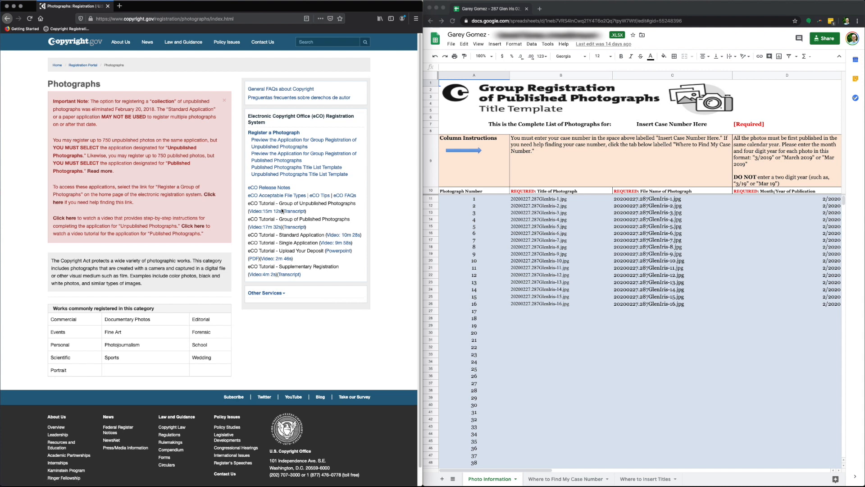
{"action": "left_click_drag", "start_coordinate": [279, 219], "coordinate": [351, 224]}
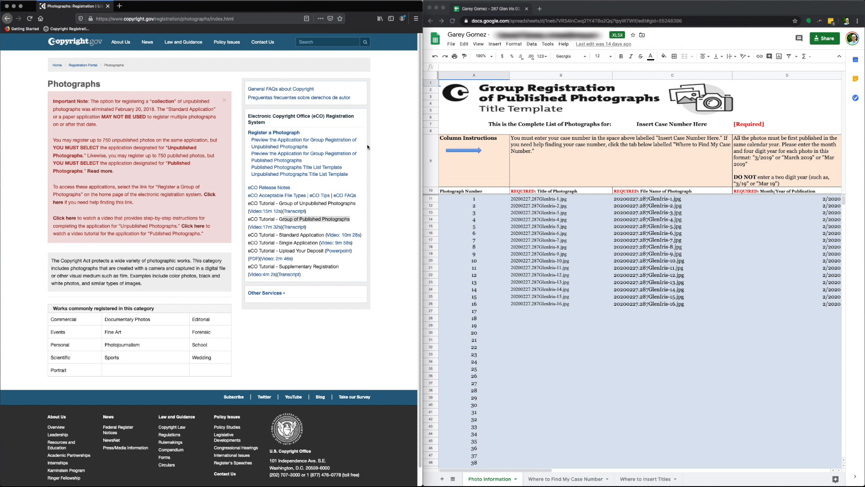
{"action": "left_click", "coordinate": [8, 19]}
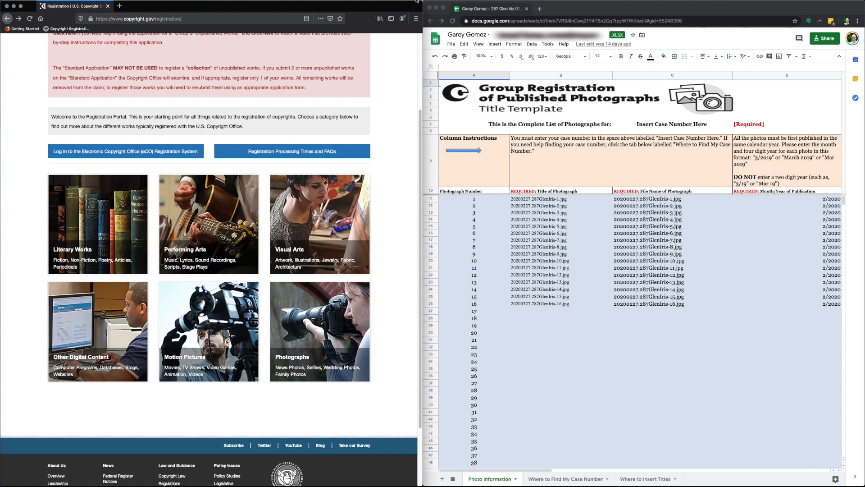
{"action": "key", "text": "ctrl+Up"}
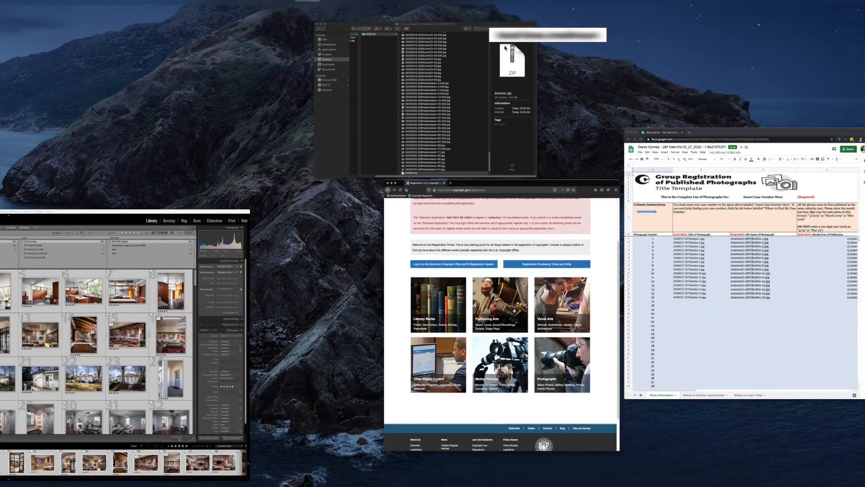
Step: Move the Finder window aside and clear the sample photo titles in B11:B26
{"action": "left_click", "coordinate": [390, 134]}
{"action": "left_click_drag", "start_coordinate": [384, 55], "coordinate": [308, 69]}
{"action": "left_click", "coordinate": [563, 190]}
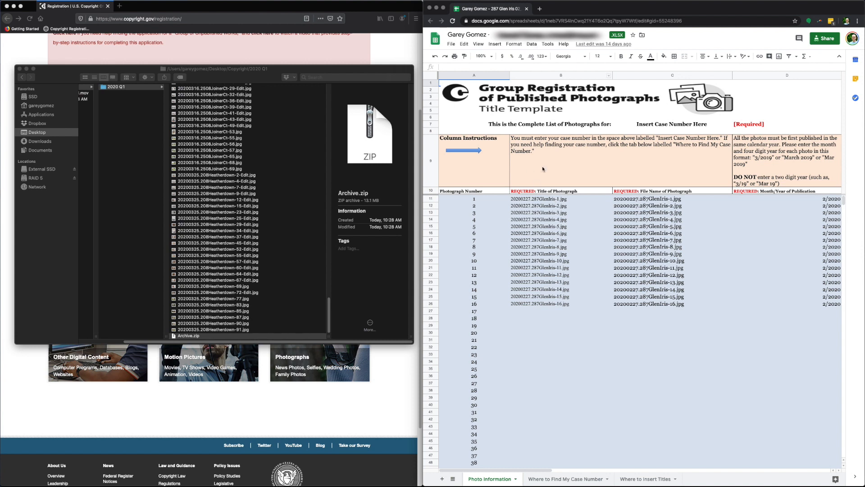
{"action": "left_click", "coordinate": [548, 200]}
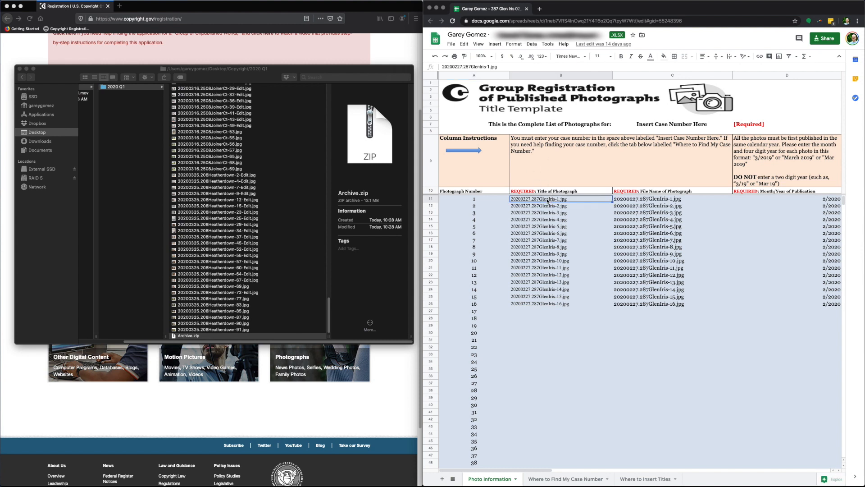
{"action": "left_click", "coordinate": [563, 305], "text": "shift"}
{"action": "key", "text": "Delete"}
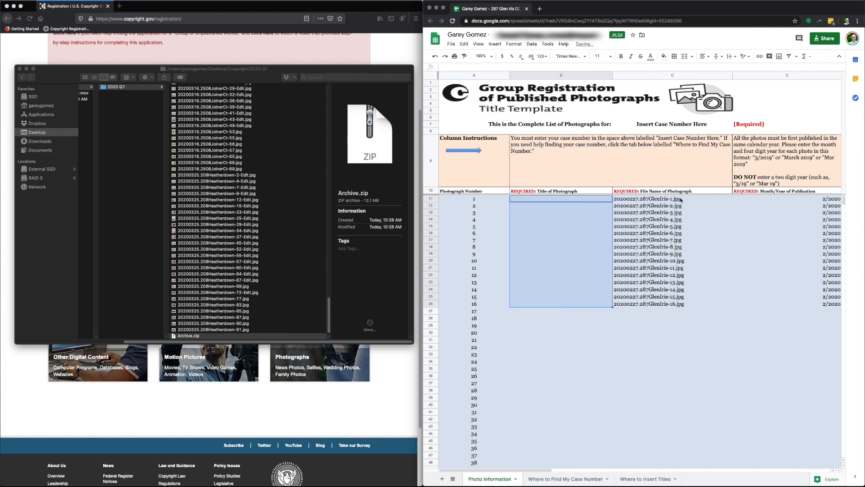
Step: Clear the sample file names in C11:C26 and the 2/2020 dates in D11:D26
{"action": "left_click", "coordinate": [664, 202]}
{"action": "left_click", "coordinate": [673, 304], "text": "shift"}
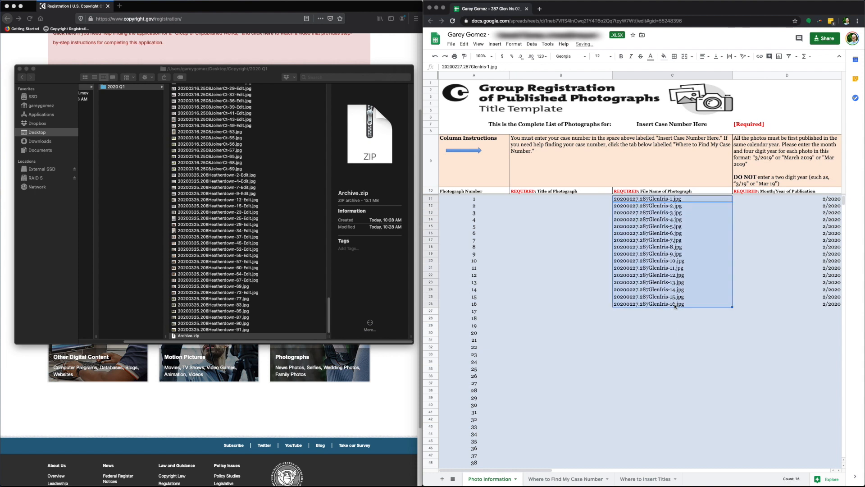
{"action": "key", "text": "Delete"}
{"action": "scroll", "coordinate": [708, 330], "scroll_direction": "right", "scroll_amount": 3}
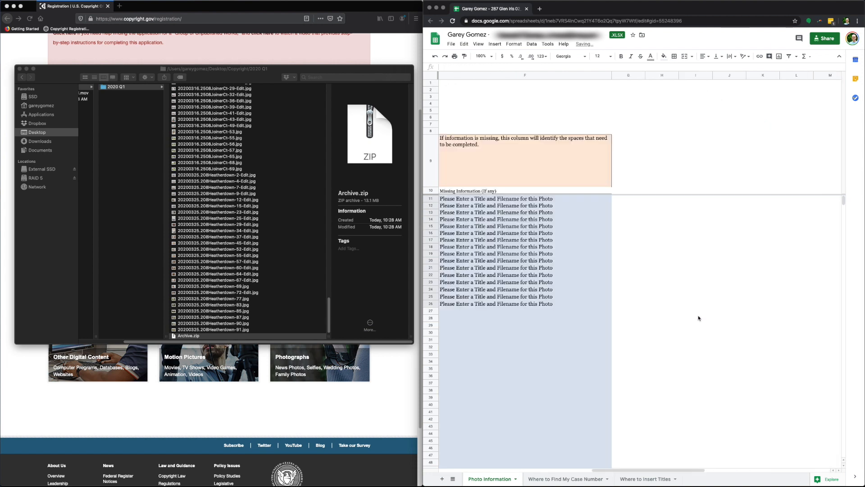
{"action": "left_click", "coordinate": [658, 200]}
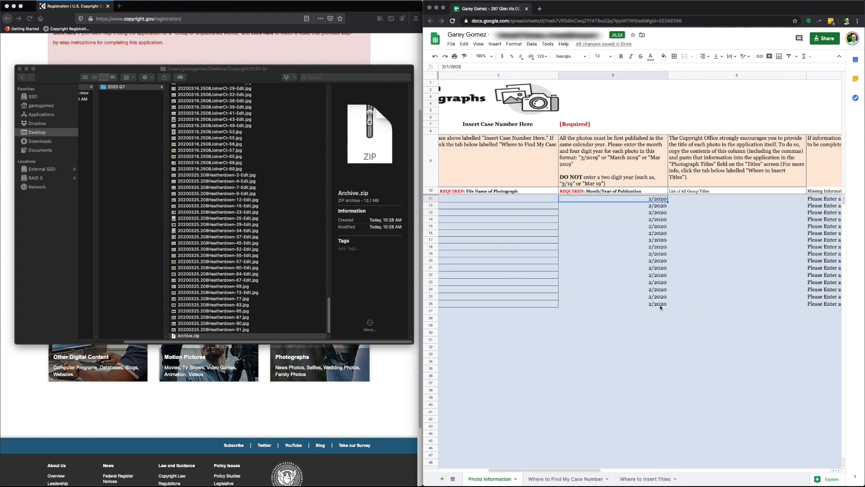
{"action": "left_click", "coordinate": [661, 307], "text": "shift"}
{"action": "key", "text": "Delete"}
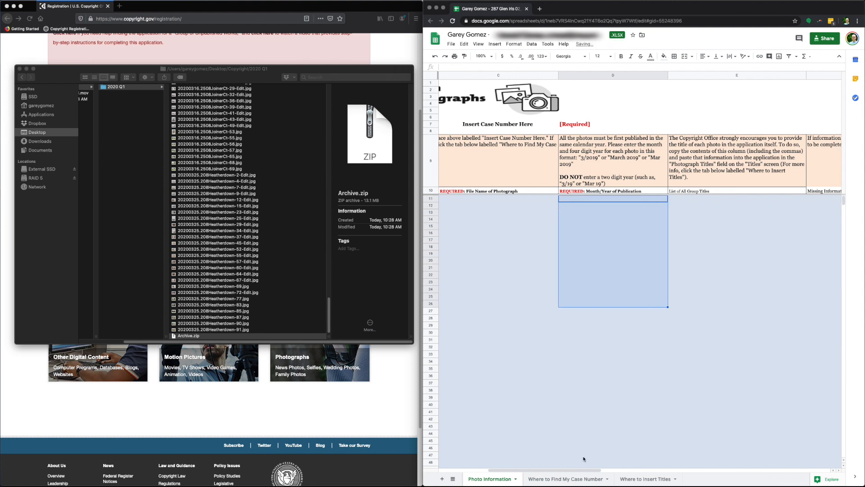
{"action": "left_click_drag", "start_coordinate": [586, 471], "coordinate": [496, 469]}
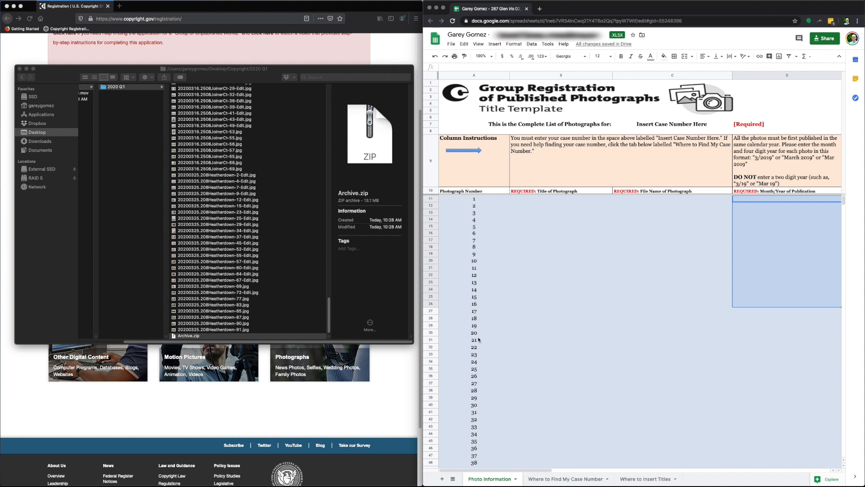
Step: Select all 301 photo files in the 2020 Q1 Finder folder, then pick cell B11 in the spreadsheet
{"action": "scroll", "coordinate": [243, 137], "scroll_direction": "up", "scroll_amount": 15}
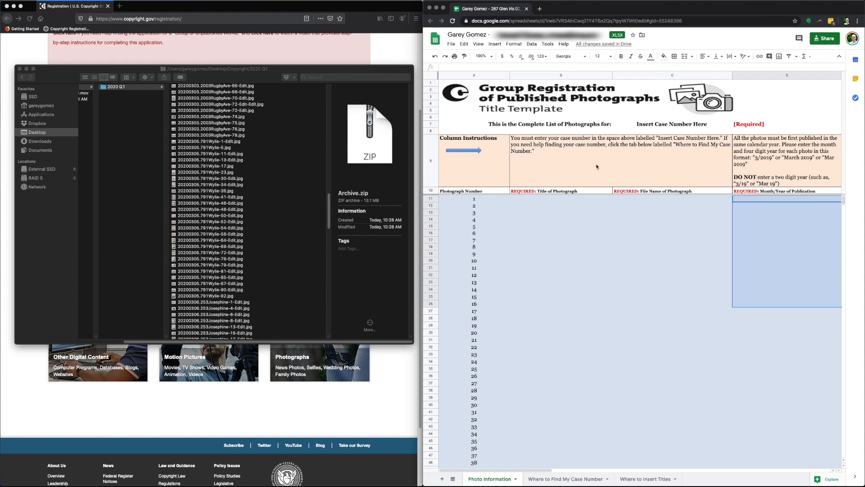
{"action": "scroll", "coordinate": [244, 110], "scroll_direction": "up", "scroll_amount": 10}
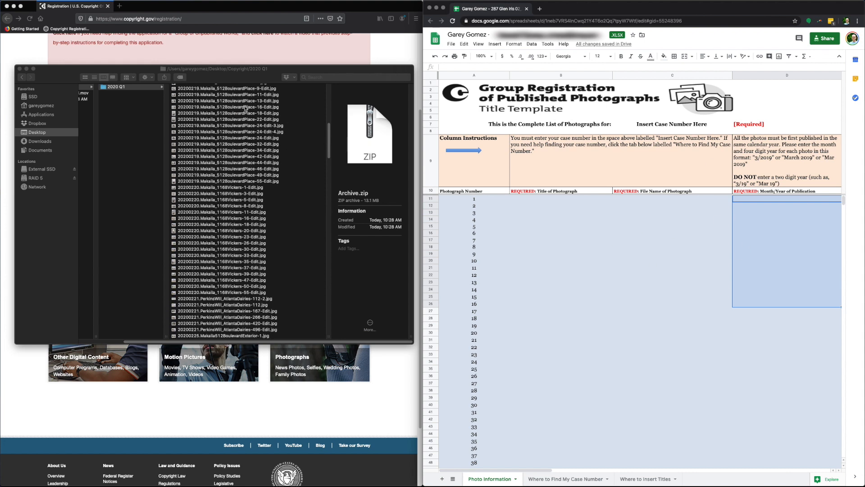
{"action": "left_click", "coordinate": [238, 88]}
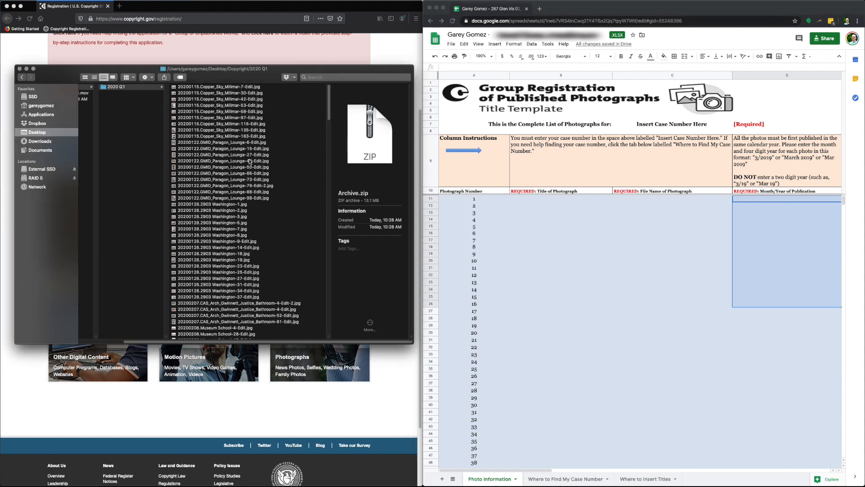
{"action": "left_click", "coordinate": [228, 88]}
{"action": "scroll", "coordinate": [228, 90], "scroll_direction": "down", "scroll_amount": 15}
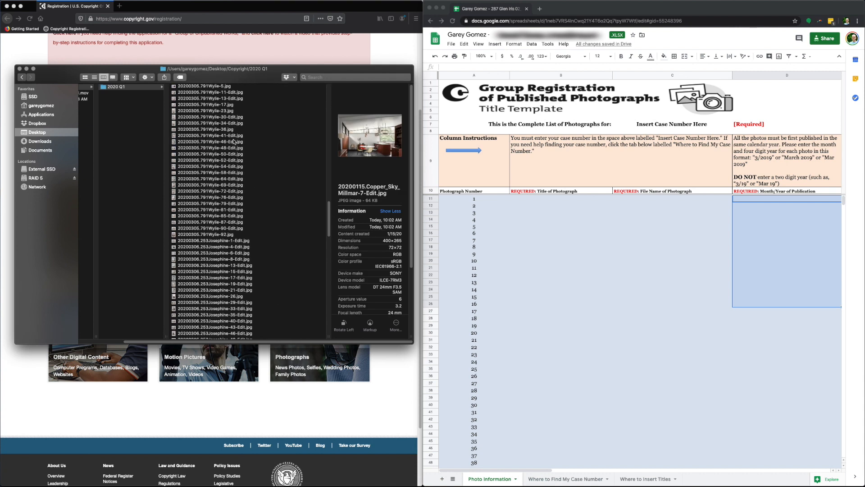
{"action": "scroll", "coordinate": [236, 163], "scroll_direction": "down", "scroll_amount": 3}
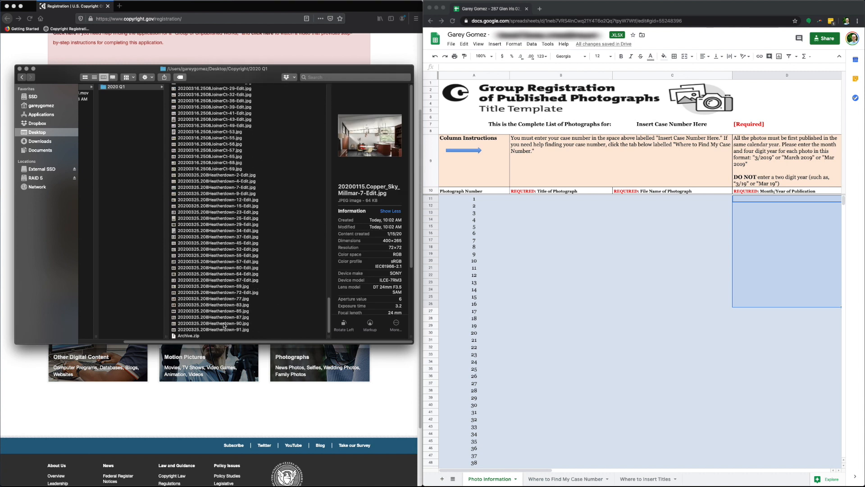
{"action": "key", "text": "super+a"}
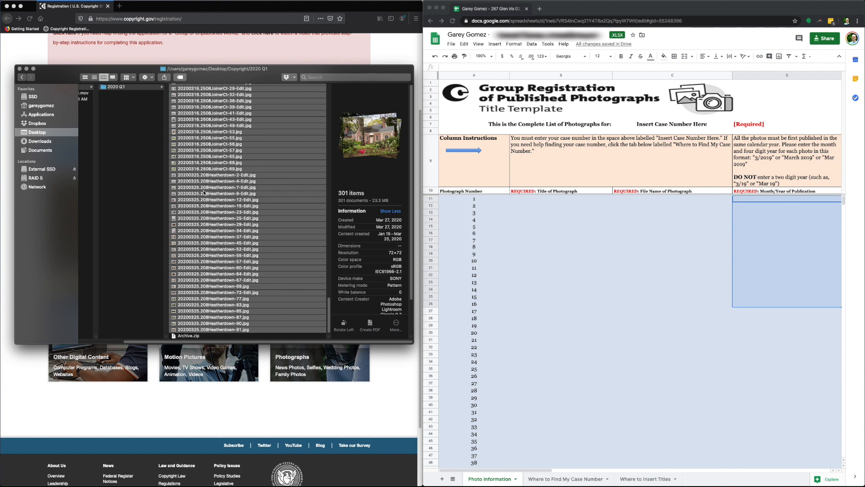
{"action": "left_click", "coordinate": [537, 200]}
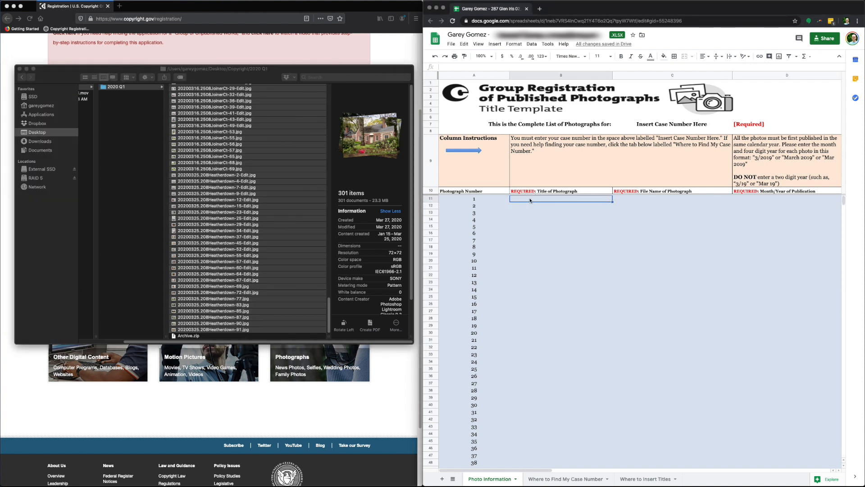
Step: Paste the photo file names into B11 as values only to fill the Title column
{"action": "right_click", "coordinate": [530, 200]}
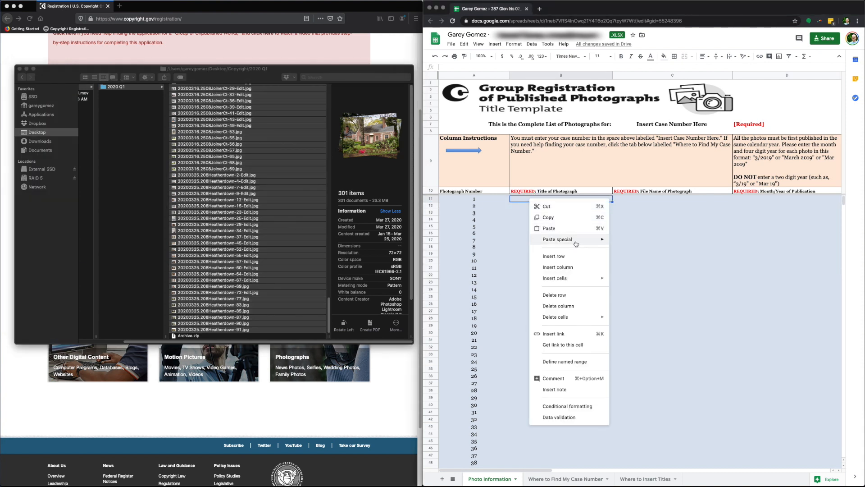
{"action": "mouse_move", "coordinate": [576, 244]}
{"action": "left_click", "coordinate": [642, 243]}
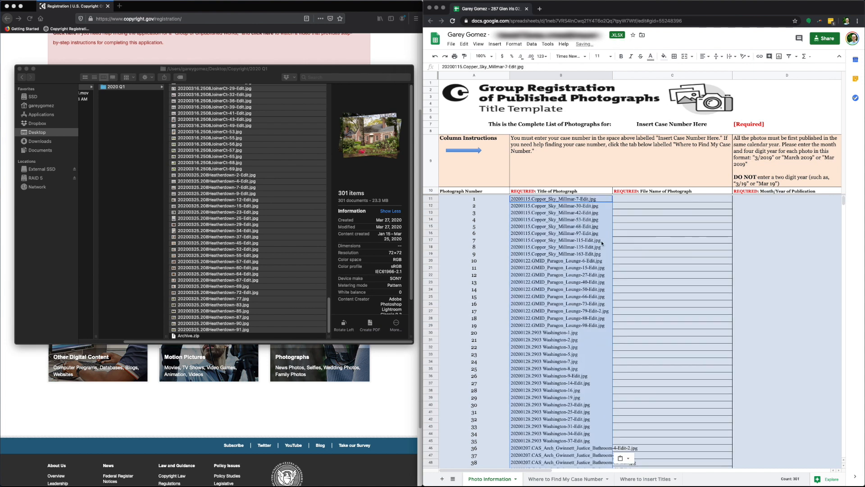
{"action": "scroll", "coordinate": [570, 323], "scroll_direction": "down", "scroll_amount": 10}
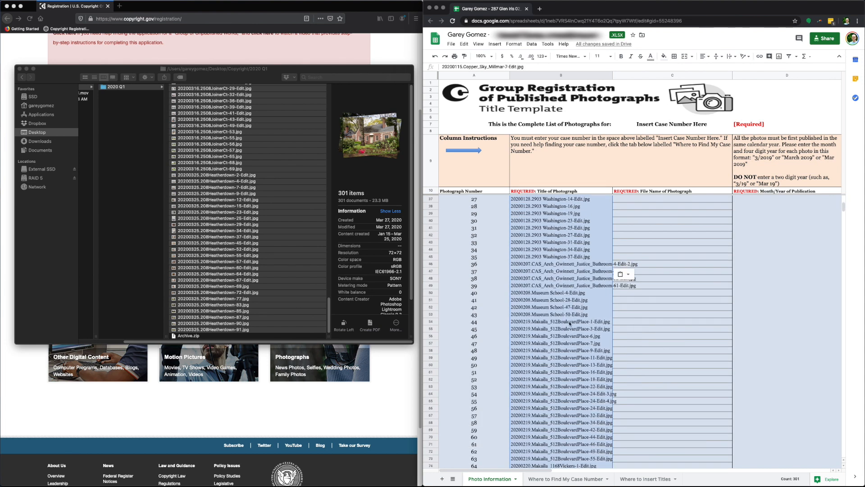
{"action": "scroll", "coordinate": [570, 323], "scroll_direction": "up", "scroll_amount": 10}
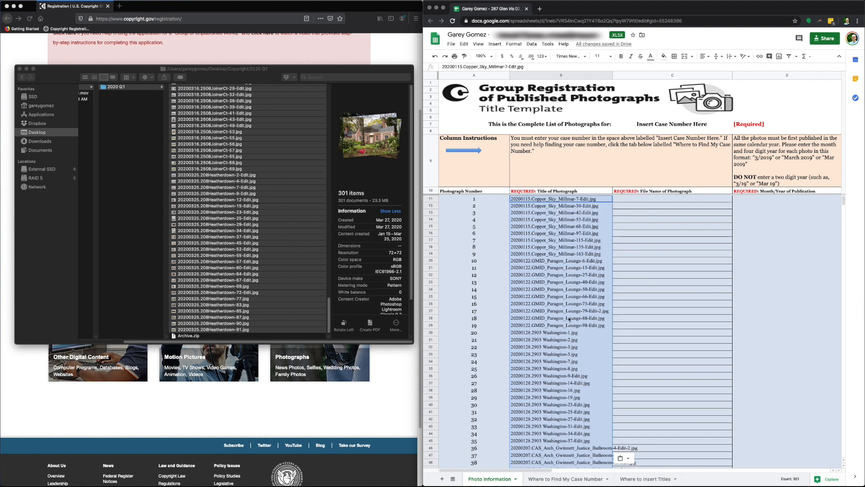
Step: Paste the same file names as values only from C11 to fill the File Name column
{"action": "left_click", "coordinate": [645, 199]}
{"action": "right_click", "coordinate": [645, 199]}
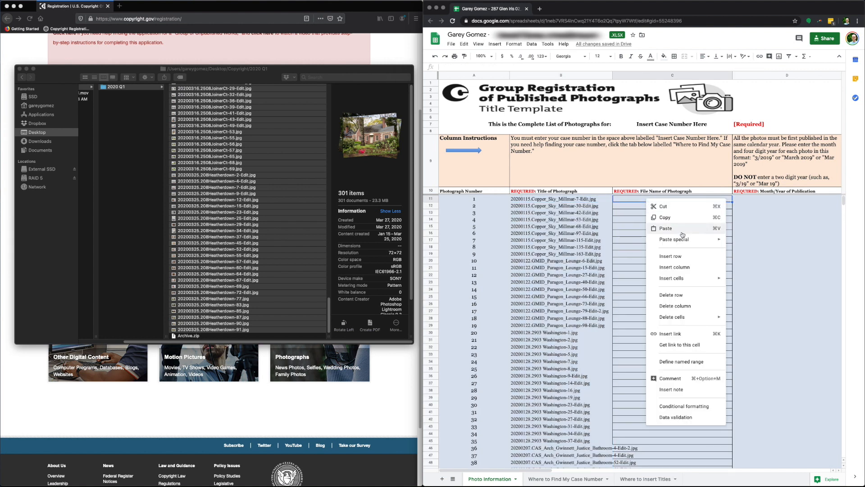
{"action": "mouse_move", "coordinate": [689, 243]}
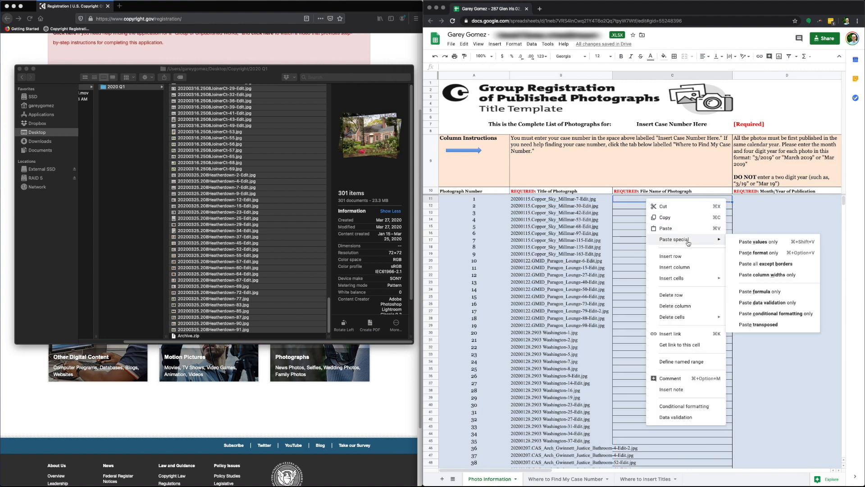
{"action": "left_click", "coordinate": [758, 242]}
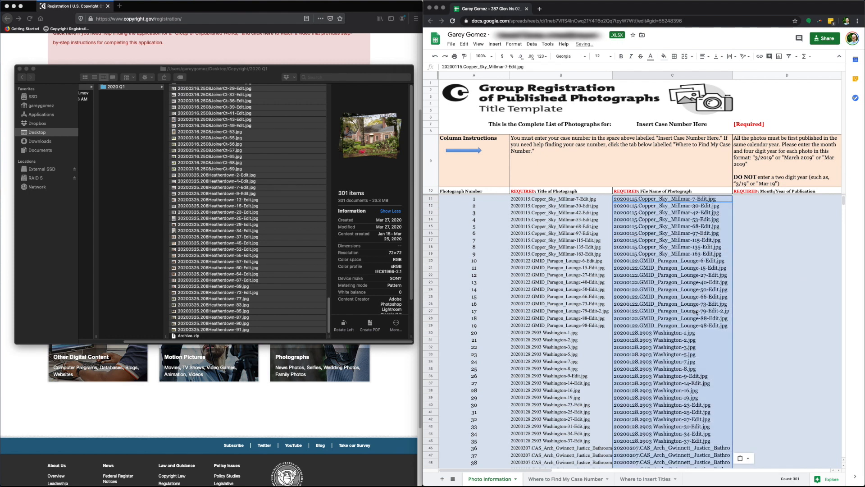
{"action": "scroll", "coordinate": [683, 302], "scroll_direction": "down", "scroll_amount": 15}
{"action": "scroll", "coordinate": [686, 316], "scroll_direction": "down", "scroll_amount": 20}
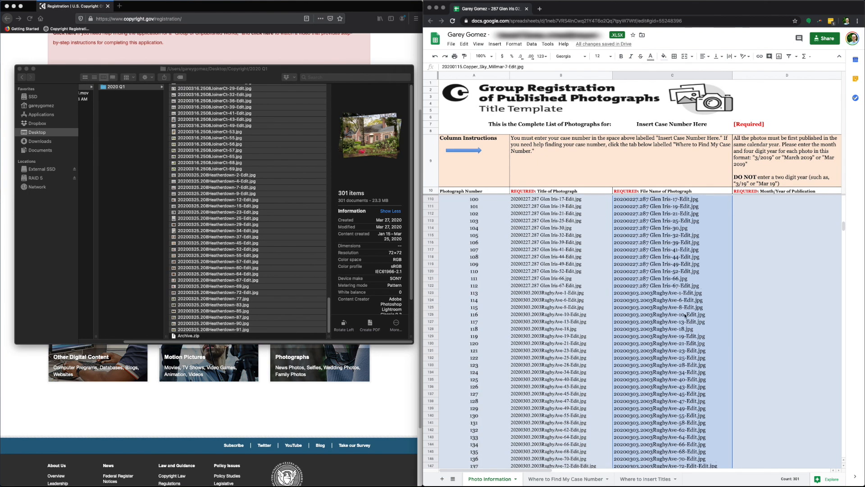
{"action": "scroll", "coordinate": [684, 315], "scroll_direction": "down", "scroll_amount": 20}
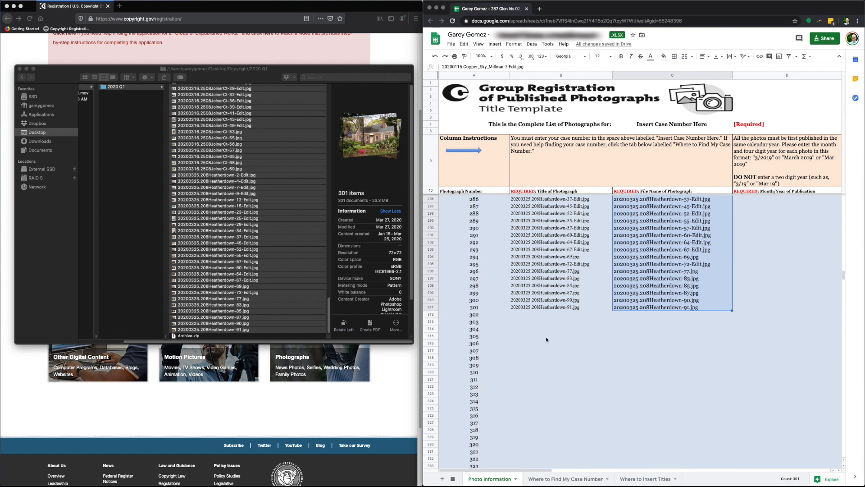
{"action": "scroll", "coordinate": [680, 312], "scroll_direction": "up", "scroll_amount": 20}
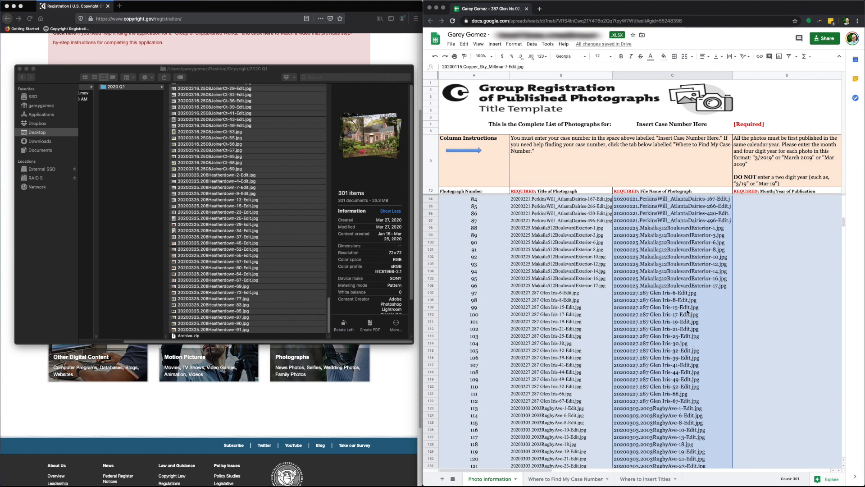
{"action": "scroll", "coordinate": [686, 315], "scroll_direction": "up", "scroll_amount": 7}
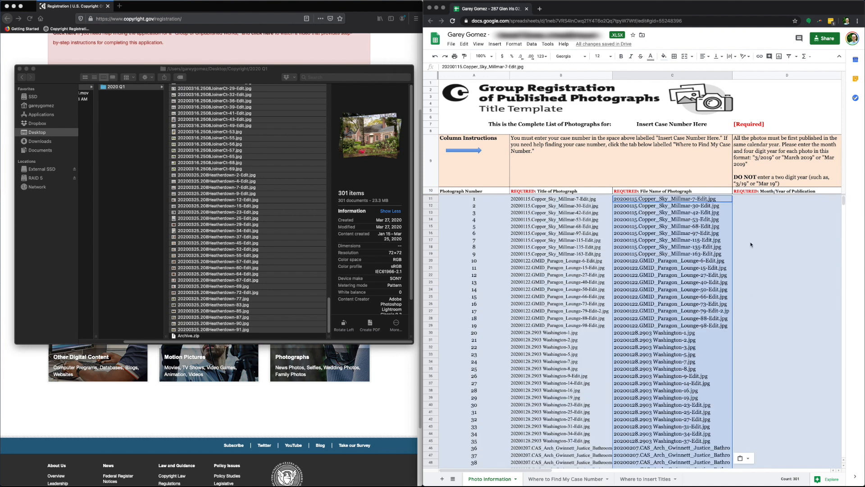
{"action": "left_click", "coordinate": [794, 200]}
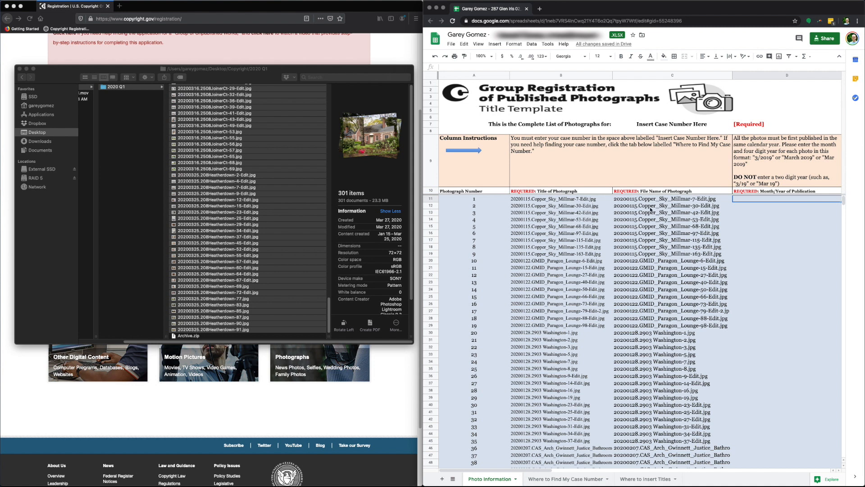
{"action": "left_click", "coordinate": [628, 201]}
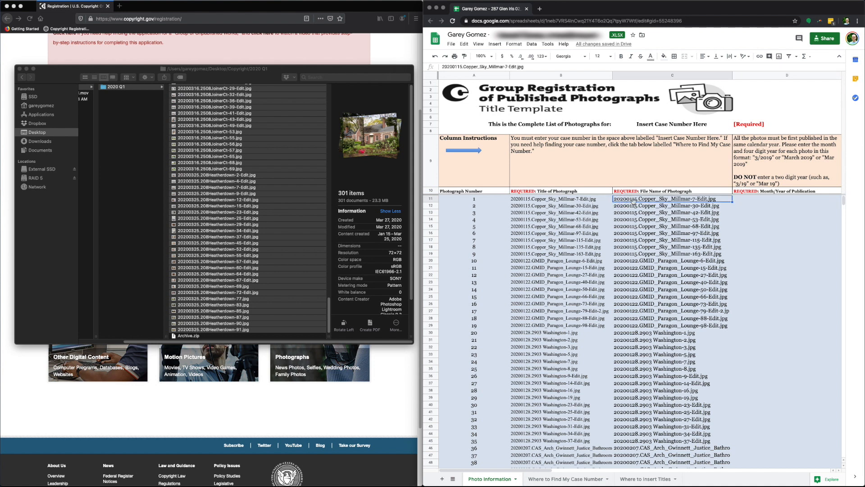
Step: Enter 1/2020 in D11 and copy it down through D45 for the January photos
{"action": "left_click", "coordinate": [761, 201]}
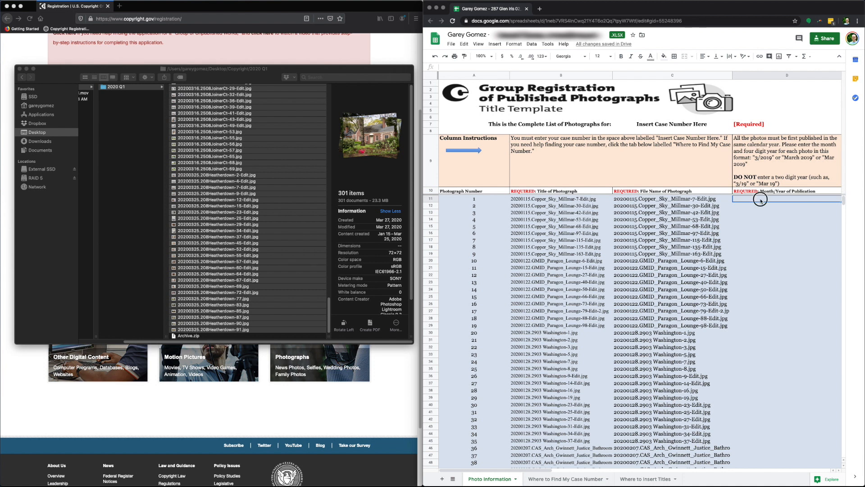
{"action": "type", "text": "1/2020"}
{"action": "key", "text": "Return"}
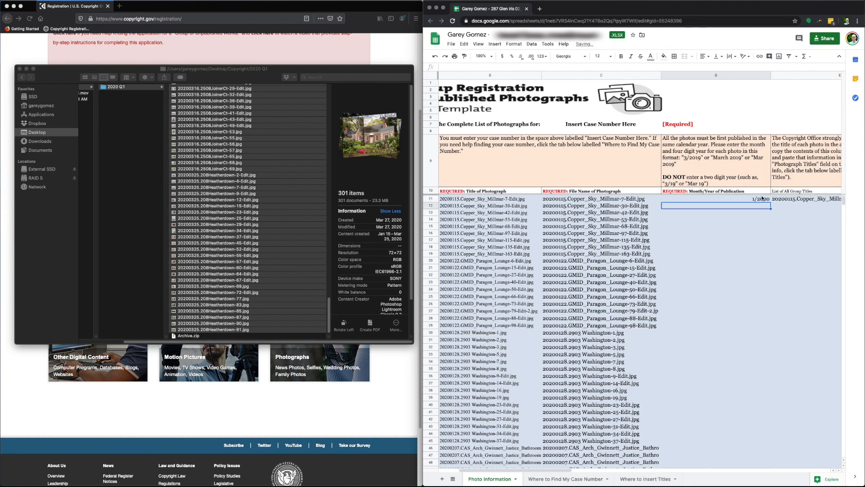
{"action": "scroll", "coordinate": [750, 255], "scroll_direction": "right", "scroll_amount": 3}
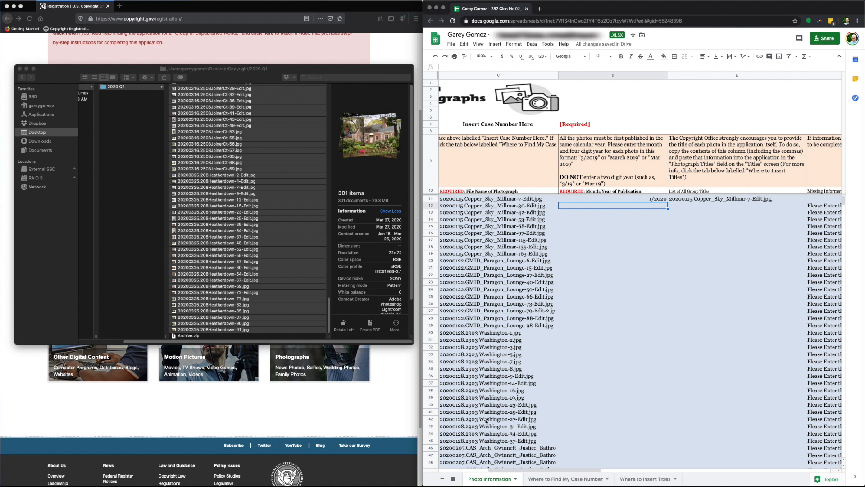
{"action": "scroll", "coordinate": [486, 421], "scroll_direction": "down", "scroll_amount": 1}
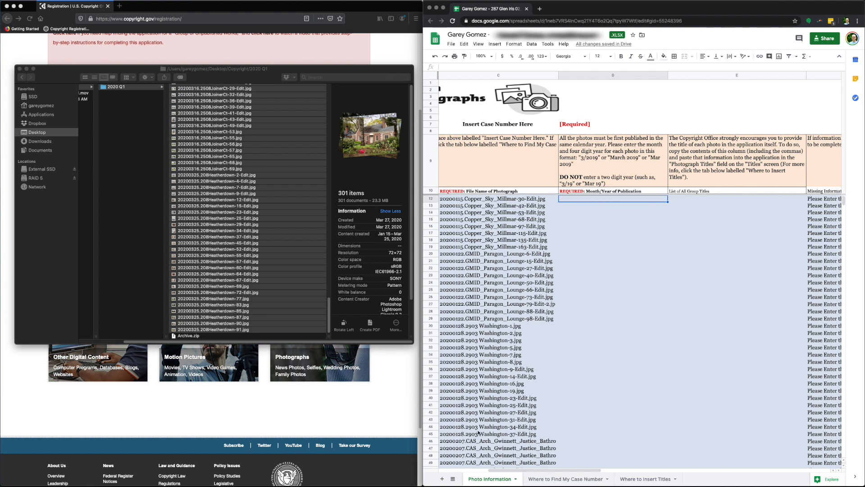
{"action": "left_click", "coordinate": [619, 435]}
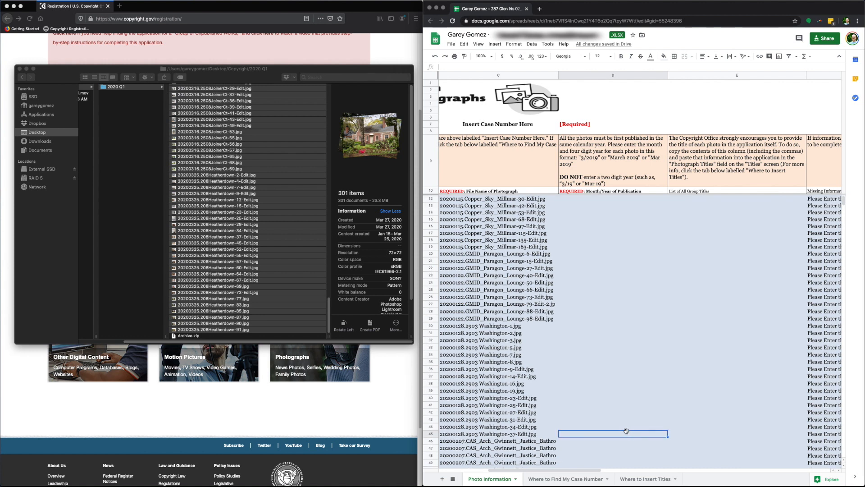
{"action": "left_click", "coordinate": [639, 200]}
{"action": "scroll", "coordinate": [643, 203], "scroll_direction": "up", "scroll_amount": 1}
{"action": "left_click", "coordinate": [649, 201]}
{"action": "key", "text": "cmd+c"}
{"action": "left_click", "coordinate": [648, 205]}
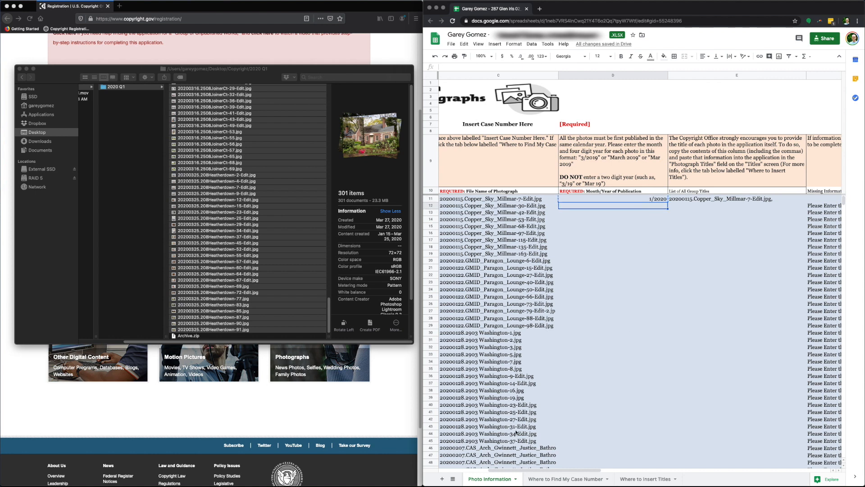
{"action": "left_click", "coordinate": [627, 442], "text": "shift"}
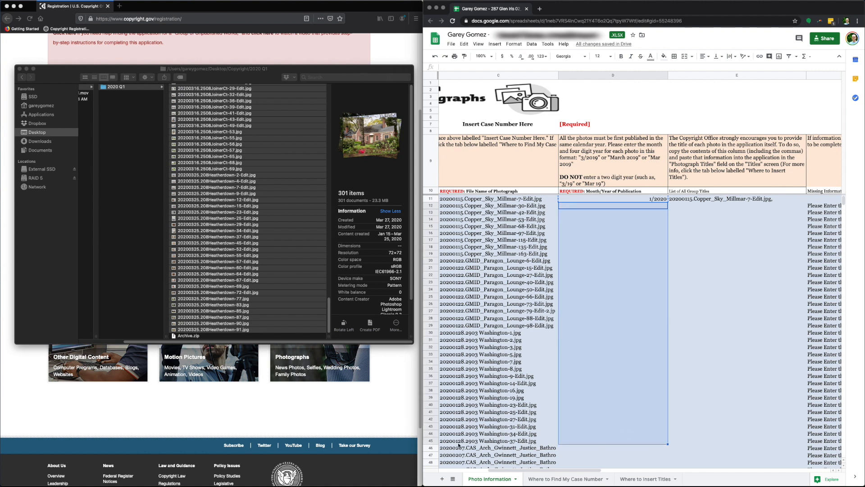
{"action": "key", "text": "super+v"}
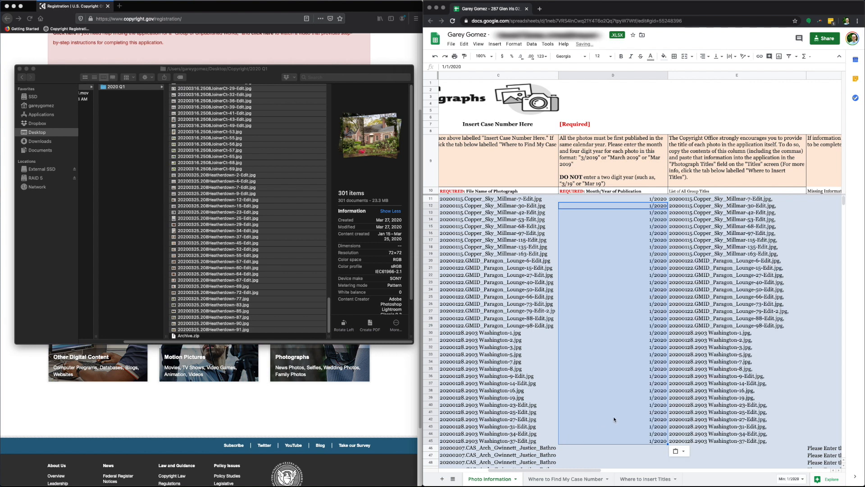
Step: Enter 2/2020 for the first February photo and fill it down to row 122
{"action": "scroll", "coordinate": [676, 361], "scroll_direction": "down", "scroll_amount": 3}
{"action": "left_click", "coordinate": [656, 407]}
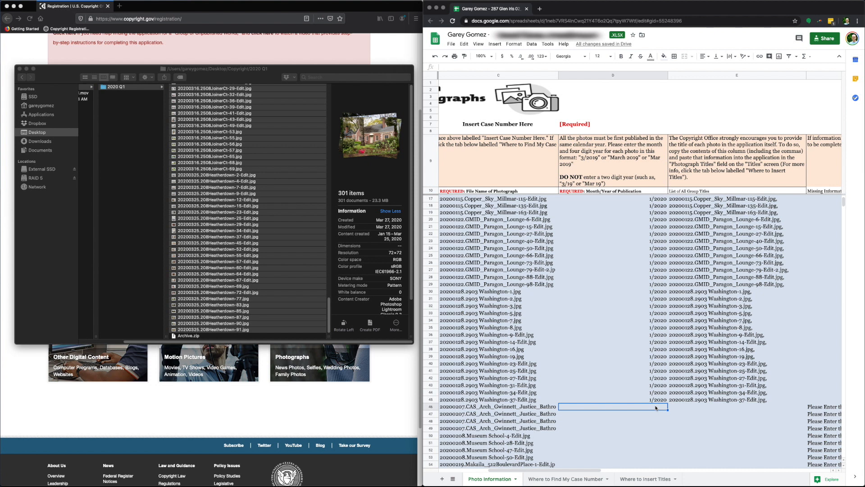
{"action": "type", "text": "2/2020"}
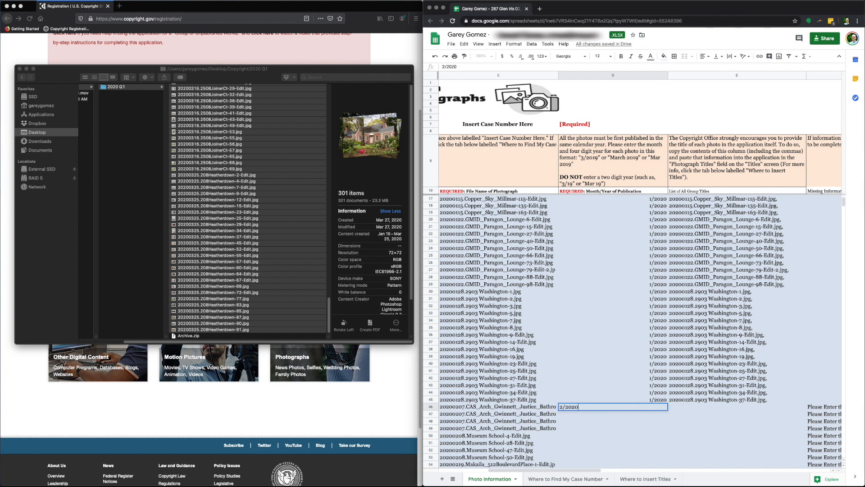
{"action": "key", "text": "Return"}
{"action": "scroll", "coordinate": [635, 342], "scroll_direction": "down", "scroll_amount": 3}
{"action": "scroll", "coordinate": [635, 342], "scroll_direction": "down", "scroll_amount": 2}
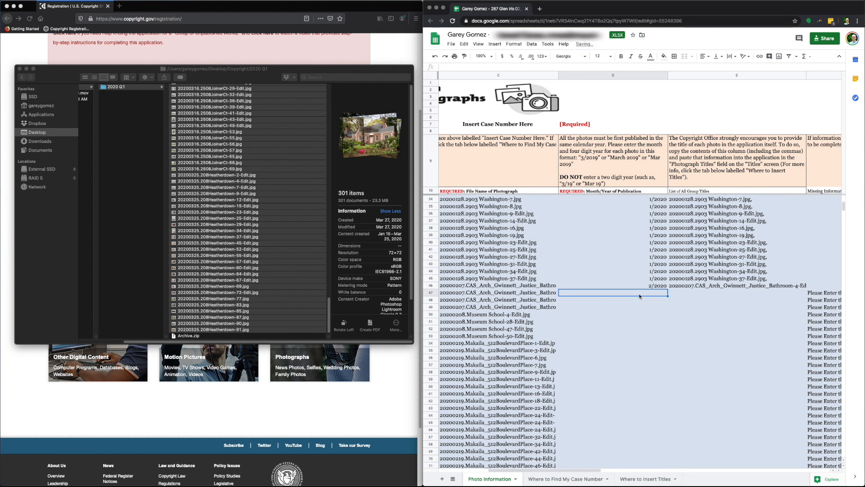
{"action": "left_click", "coordinate": [666, 287]}
{"action": "left_click", "coordinate": [656, 292]}
{"action": "scroll", "coordinate": [661, 329], "scroll_direction": "down", "scroll_amount": 20}
{"action": "left_click", "coordinate": [657, 299], "text": "shift"}
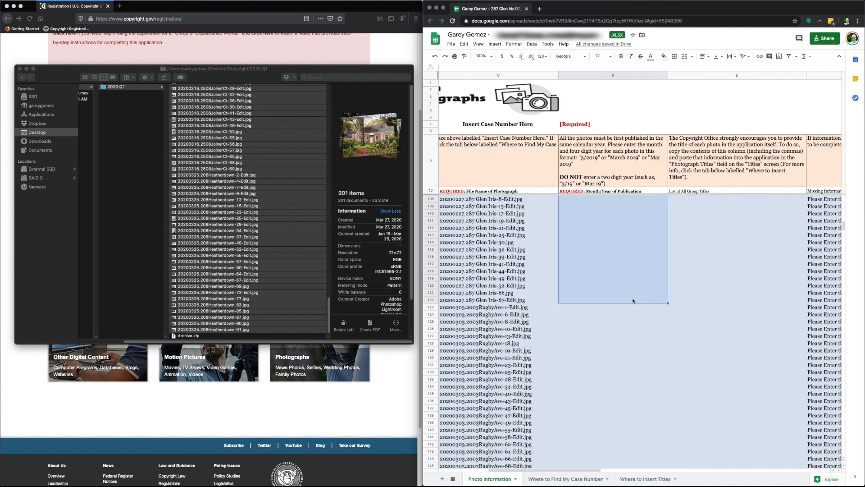
{"action": "key", "text": "ctrl+v"}
Step: Paste publication dates into the remaining photo rows and review the generated group titles column
{"action": "scroll", "coordinate": [657, 320], "scroll_direction": "down", "scroll_amount": 20}
{"action": "left_click", "coordinate": [657, 321], "text": "shift"}
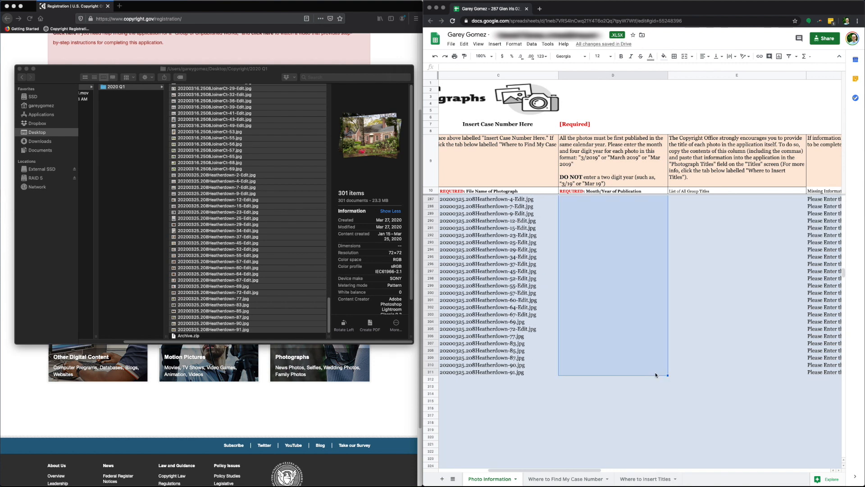
{"action": "key", "text": "ctrl+v"}
{"action": "key", "text": "Right"}
{"action": "scroll", "coordinate": [613, 316], "scroll_direction": "down", "scroll_amount": 8}
{"action": "scroll", "coordinate": [612, 316], "scroll_direction": "down", "scroll_amount": 20}
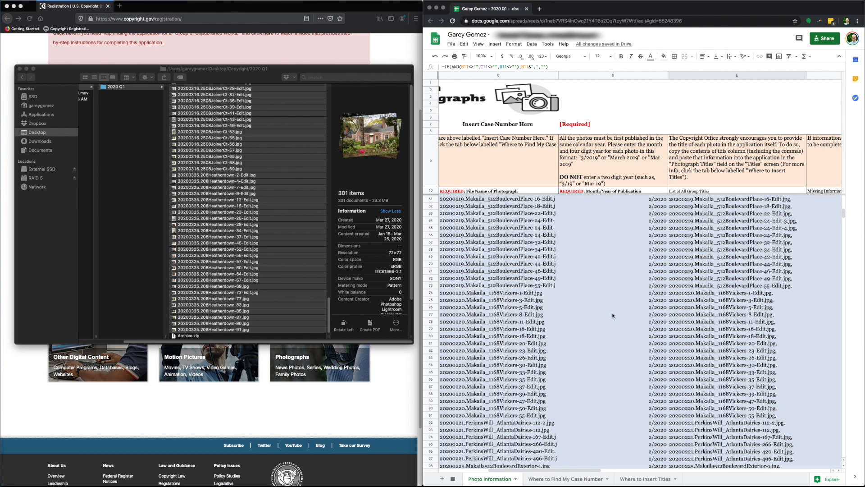
{"action": "scroll", "coordinate": [615, 312], "scroll_direction": "down", "scroll_amount": 8}
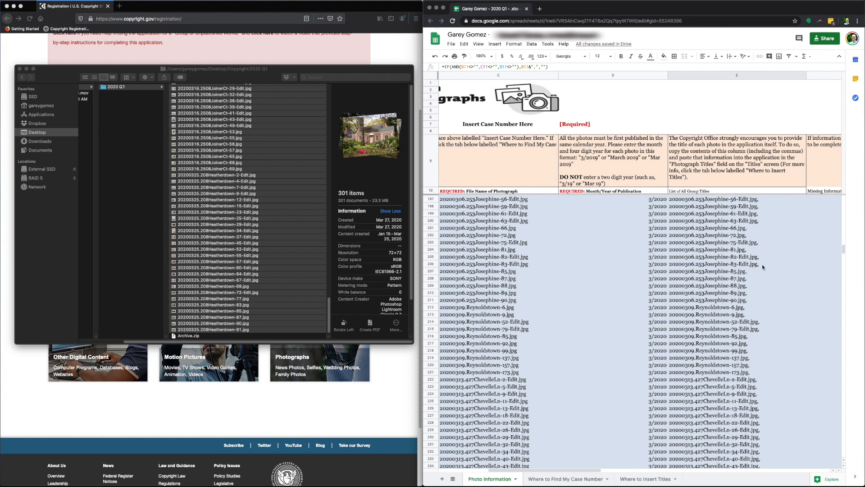
{"action": "scroll", "coordinate": [764, 282], "scroll_direction": "up", "scroll_amount": 3}
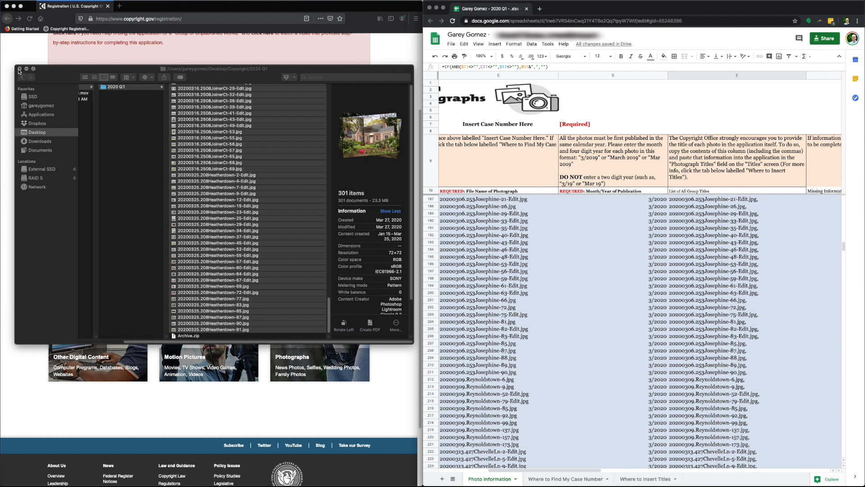
Step: Go from copyright.gov through the Registration Portal to the eCO login and sign in
{"action": "left_click", "coordinate": [242, 8]}
{"action": "scroll", "coordinate": [103, 42], "scroll_direction": "up", "scroll_amount": 3}
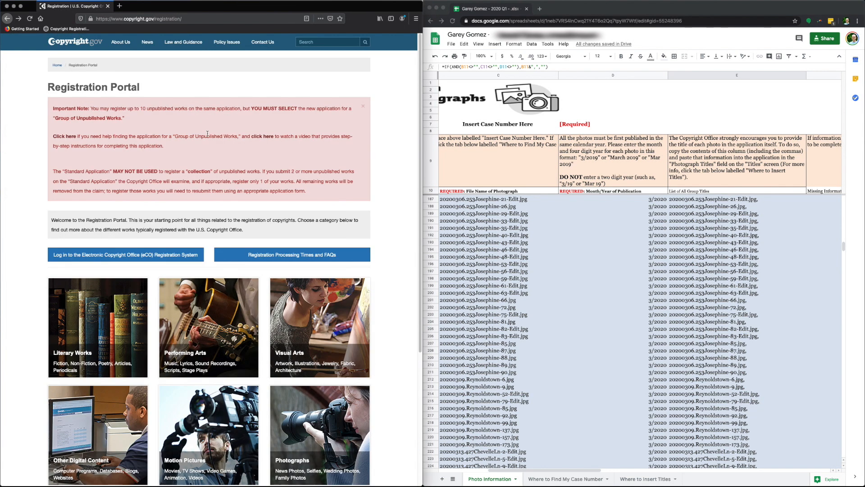
{"action": "left_click", "coordinate": [80, 43]}
{"action": "left_click", "coordinate": [46, 142]}
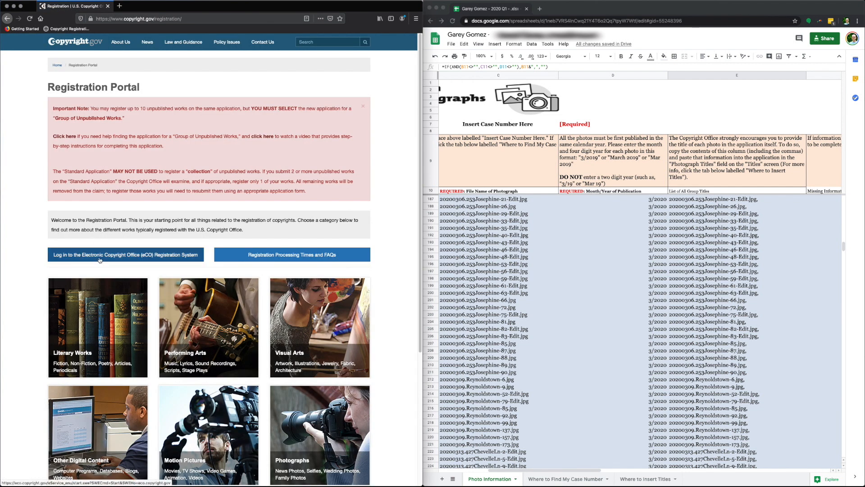
{"action": "left_click", "coordinate": [154, 258]}
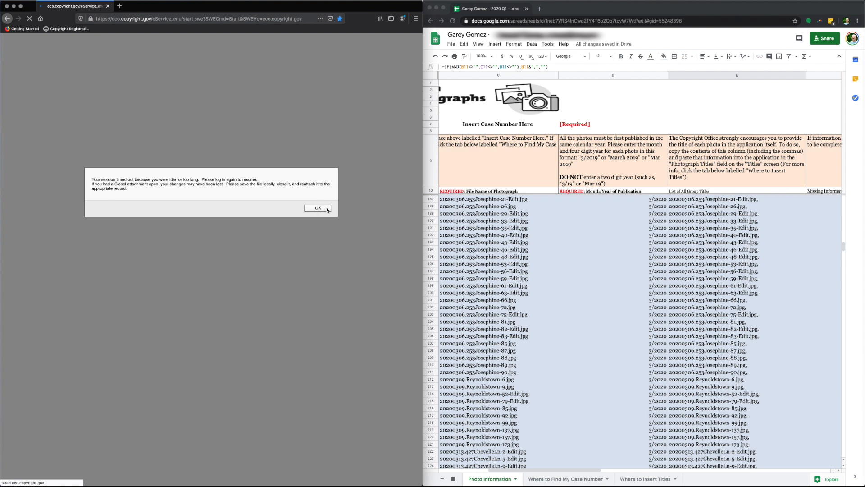
{"action": "left_click", "coordinate": [326, 209]}
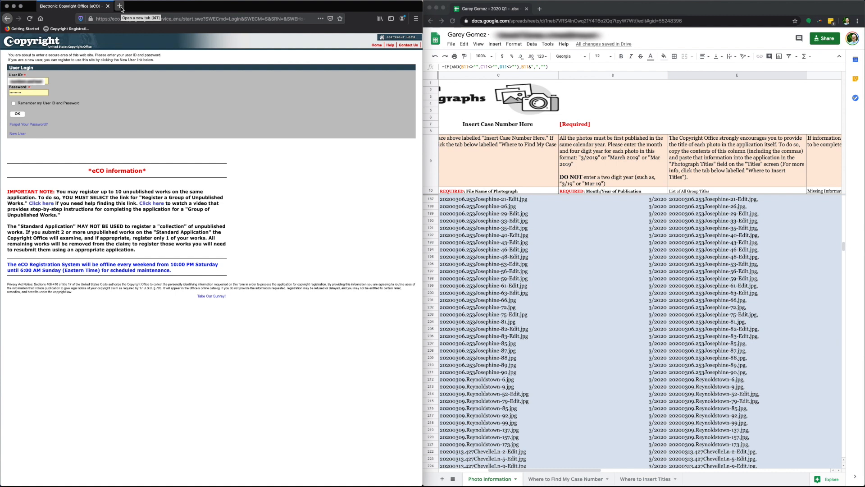
{"action": "left_click", "coordinate": [16, 115]}
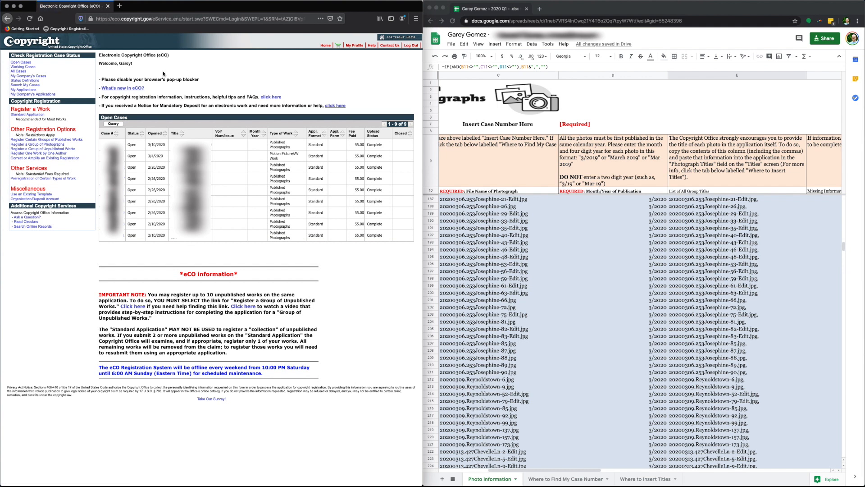
Step: Start a Published Photographs group registration, agree to the eligibility requirements, and continue to Titles
{"action": "left_click", "coordinate": [53, 145]}
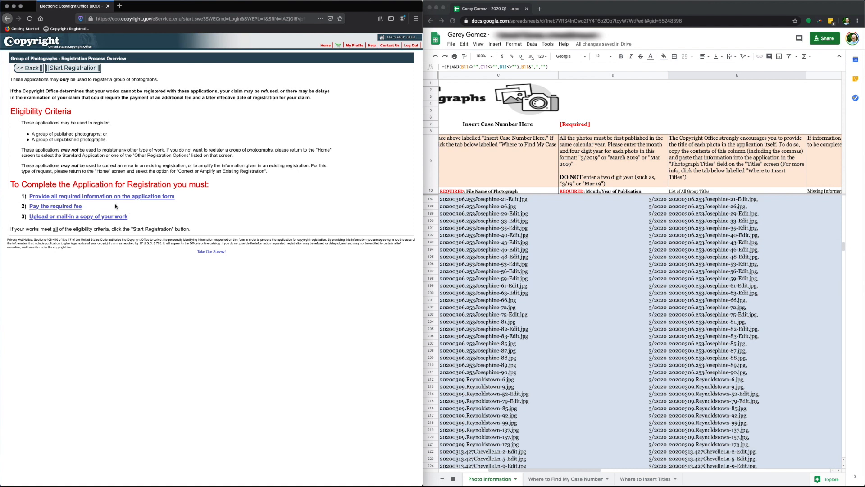
{"action": "left_click", "coordinate": [87, 68]}
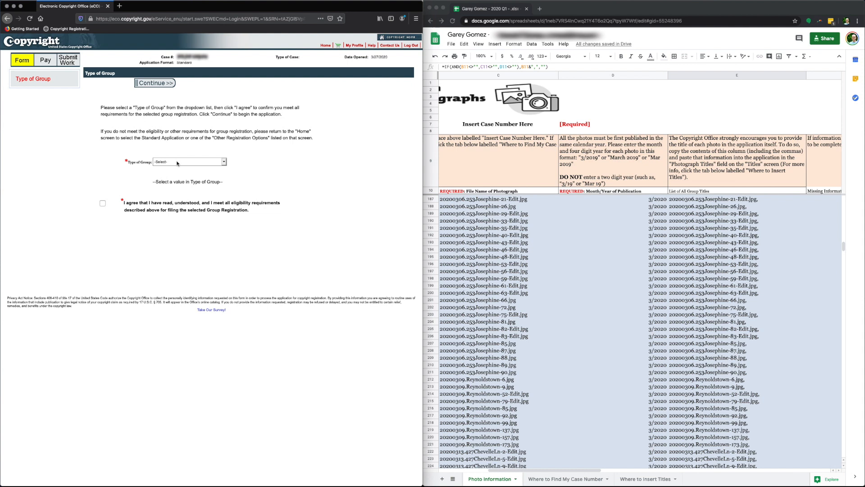
{"action": "left_click", "coordinate": [177, 163]}
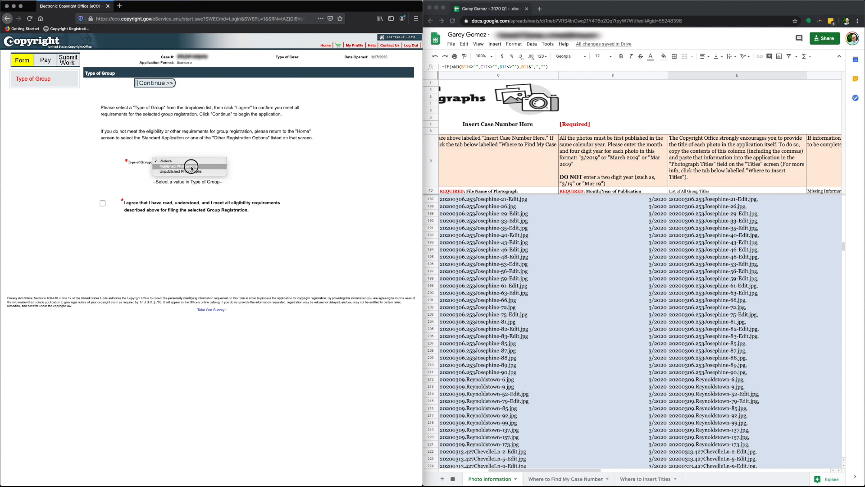
{"action": "left_click", "coordinate": [191, 167]}
{"action": "left_click", "coordinate": [102, 303]}
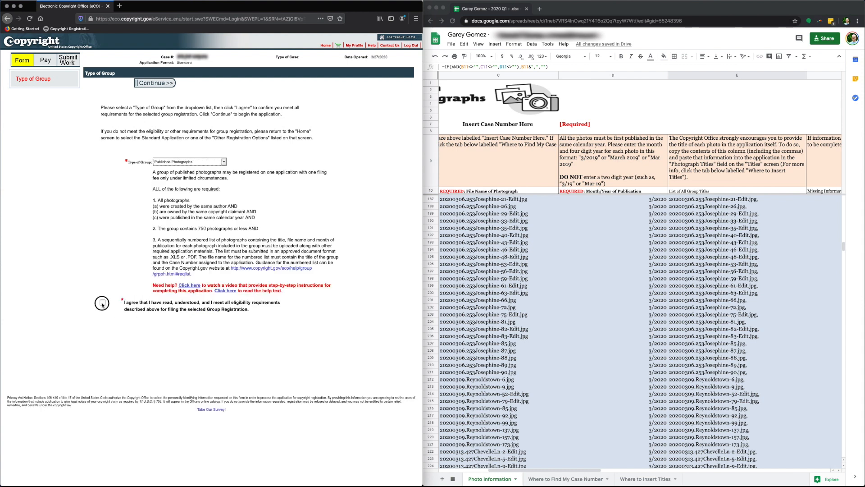
{"action": "left_click", "coordinate": [166, 83]}
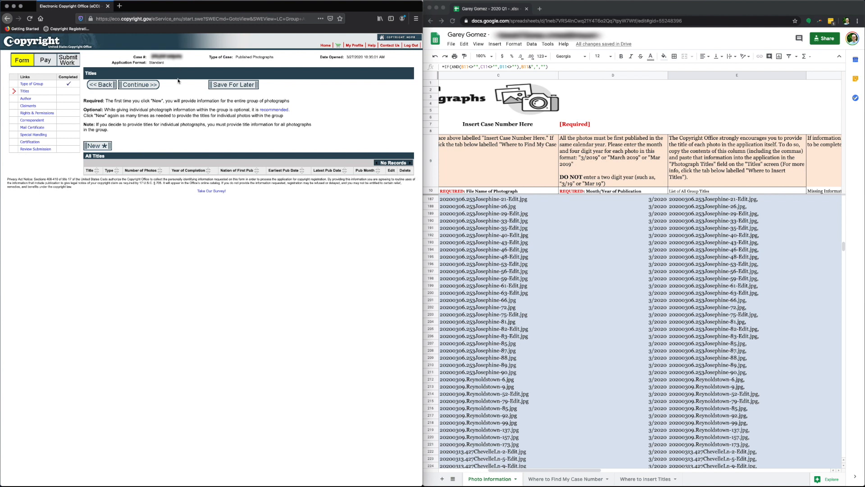
Step: Give the Google spreadsheet its new title
{"action": "left_click", "coordinate": [525, 36]}
{"action": "left_click", "coordinate": [525, 36]}
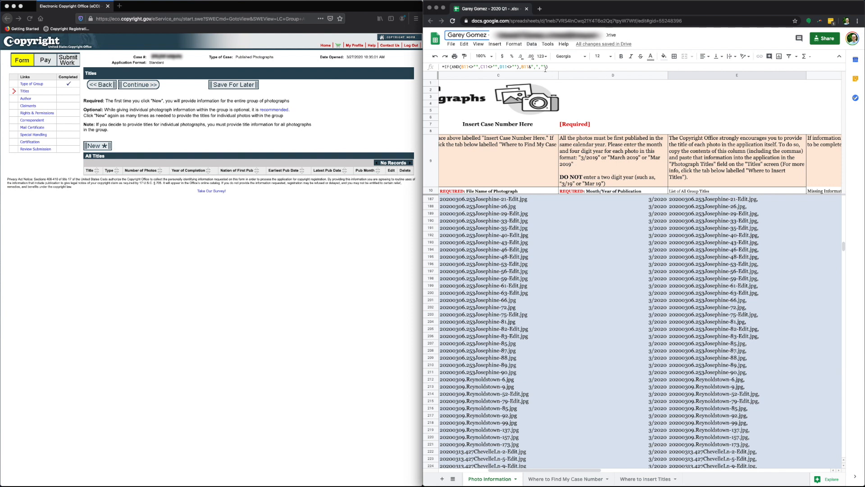
{"action": "left_click", "coordinate": [639, 38]}
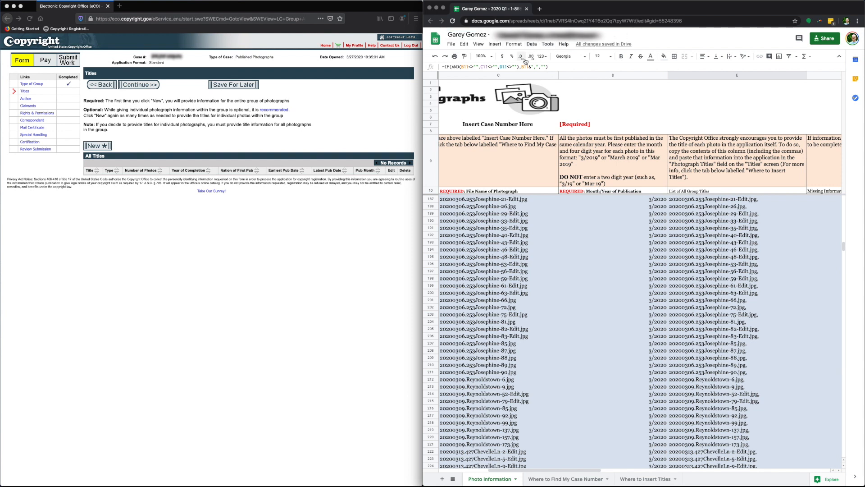
Step: Rename Archive.zip in Finder to the claimant's name followed by '- 2020 Q1'
{"action": "key", "text": "super+Tab"}
{"action": "key", "text": "super+Tab"}
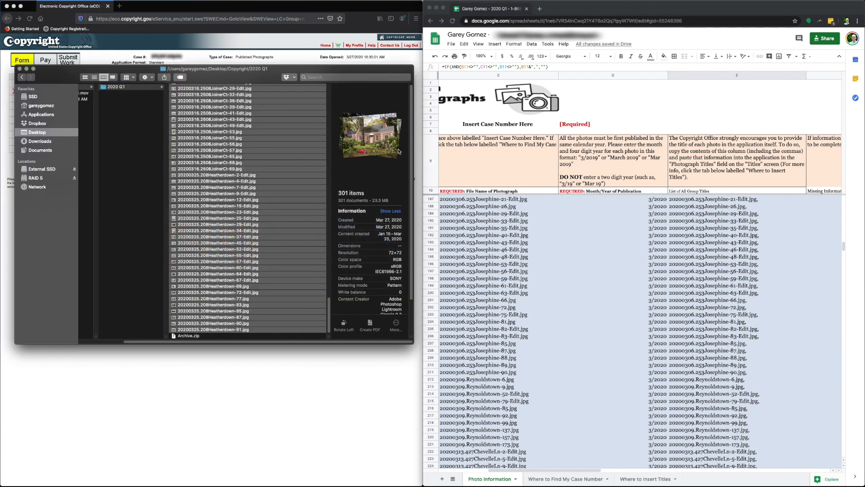
{"action": "left_click", "coordinate": [189, 337]}
{"action": "left_click", "coordinate": [190, 336]}
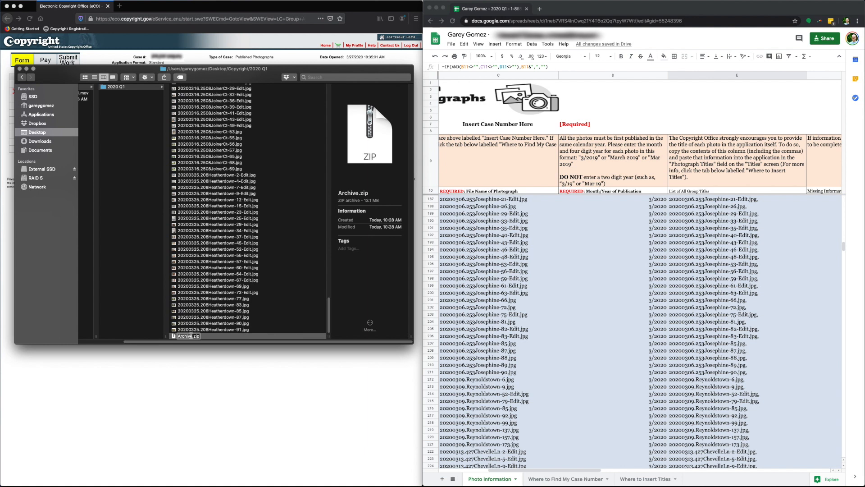
{"action": "type", "text": "Garey Gomez - 2020 Q1 [redacted"}
{"action": "key", "text": "super+v"}
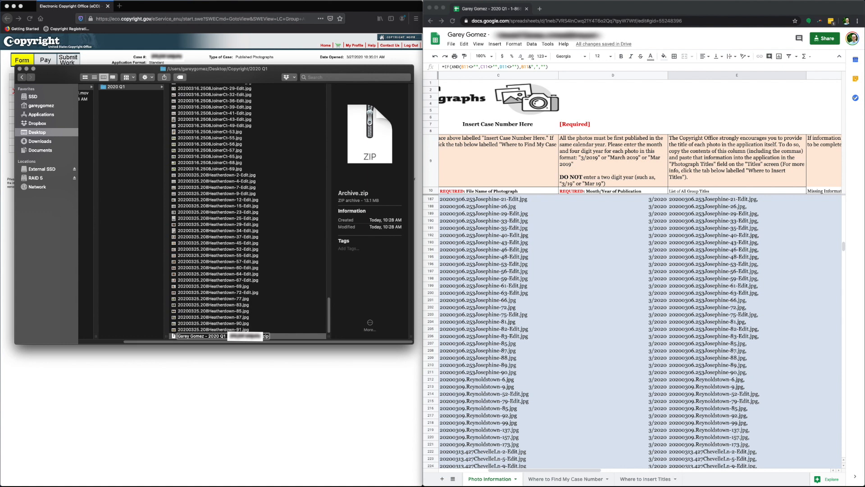
{"action": "key", "text": "Return"}
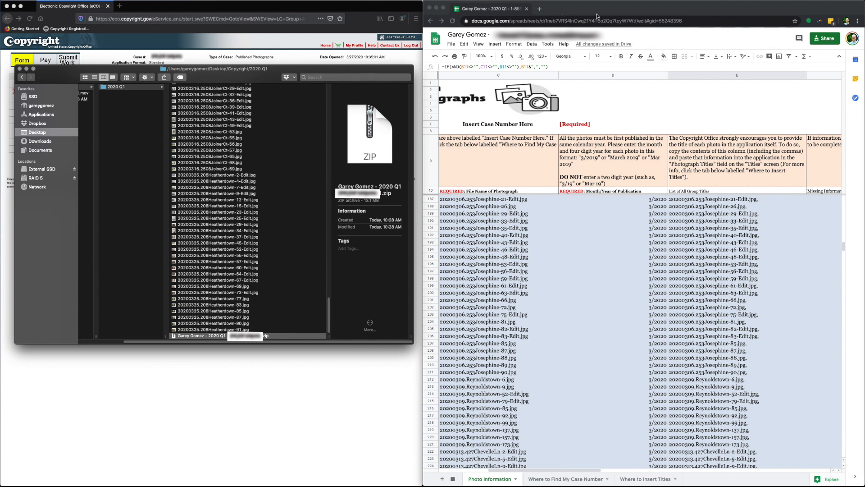
{"action": "left_click", "coordinate": [394, 8]}
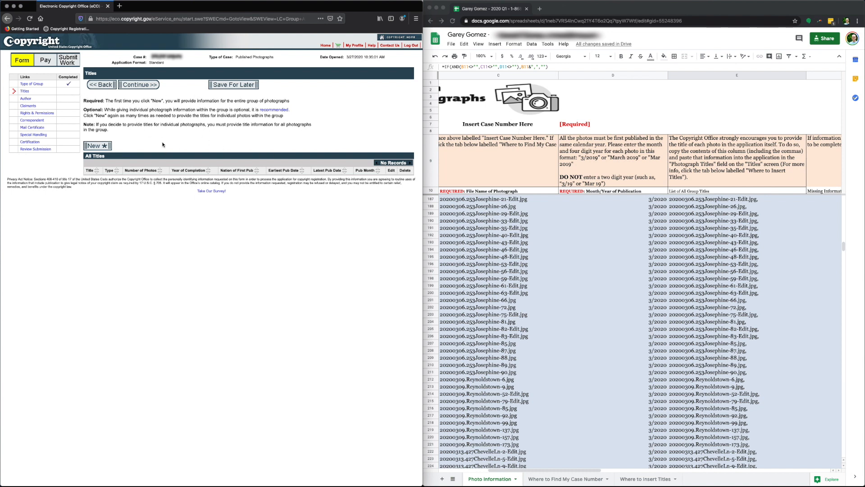
Step: Enter the group title as the claimant's name plus 2020 Q1 and choose 301 photos in the group
{"action": "left_click", "coordinate": [98, 146]}
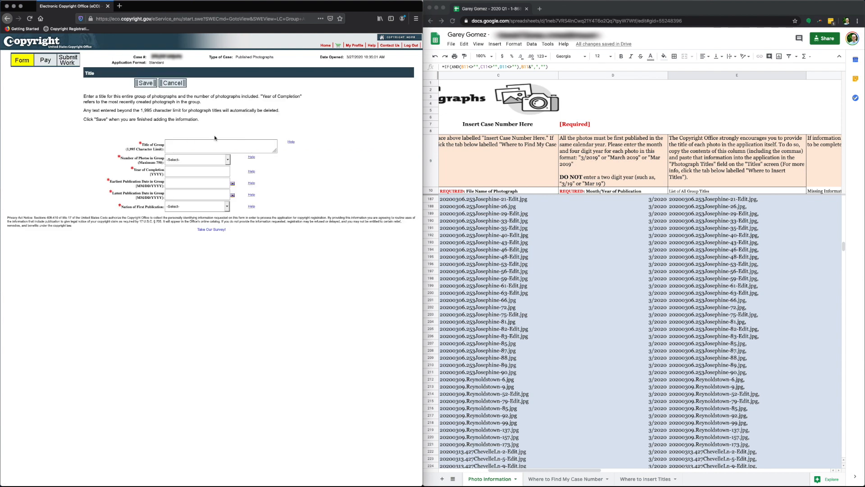
{"action": "left_click", "coordinate": [200, 144]}
{"action": "type", "text": "Garey Gomez - 2020 Q1"}
{"action": "key", "text": "Return"}
{"action": "left_click", "coordinate": [200, 158]}
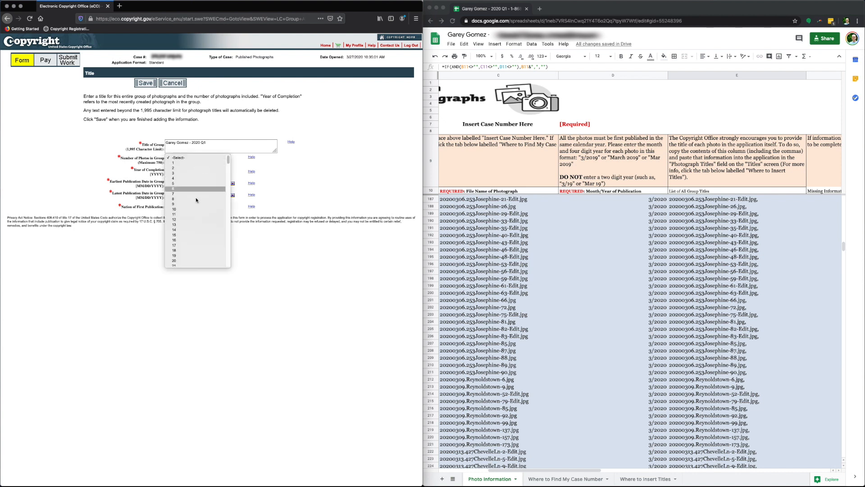
{"action": "left_click_drag", "start_coordinate": [229, 161], "coordinate": [225, 206]}
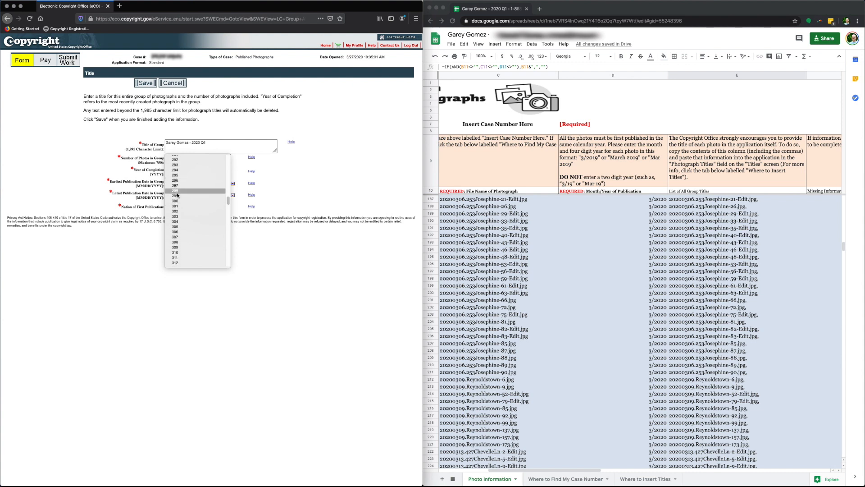
{"action": "left_click", "coordinate": [179, 206]}
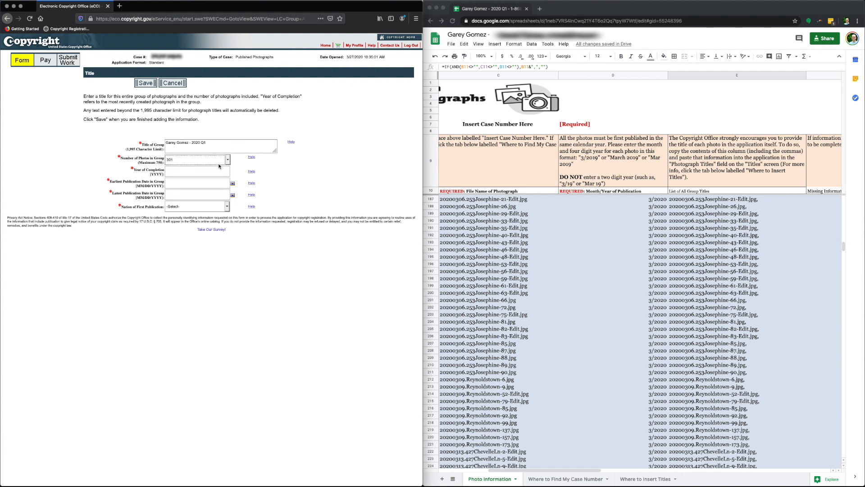
{"action": "left_click", "coordinate": [222, 173]}
Step: Enter 2020 as the year of completion and 1/15/2020 as the earliest publication date
{"action": "left_click", "coordinate": [216, 172]}
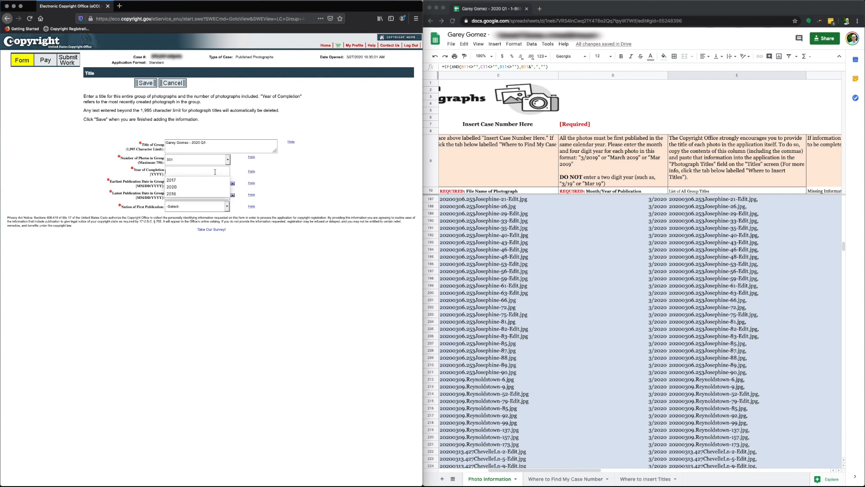
{"action": "left_click", "coordinate": [189, 170]}
{"action": "type", "text": "2020"}
{"action": "left_click", "coordinate": [193, 183]}
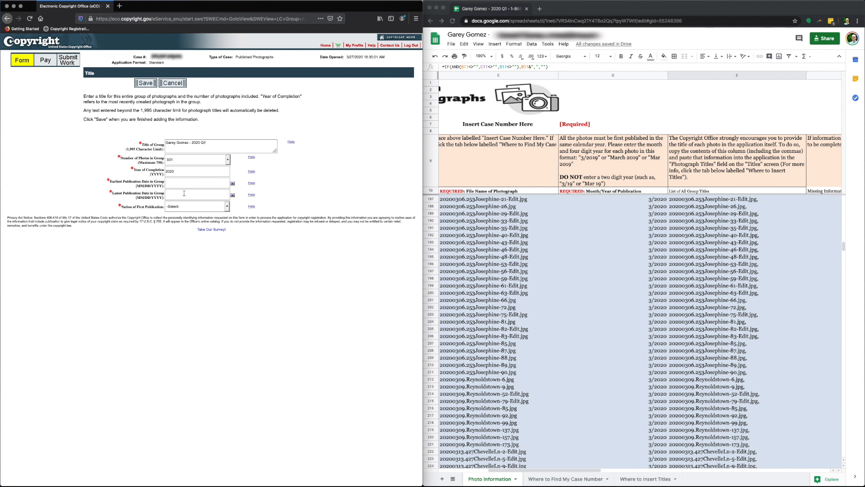
{"action": "scroll", "coordinate": [564, 281], "scroll_direction": "up", "scroll_amount": 20}
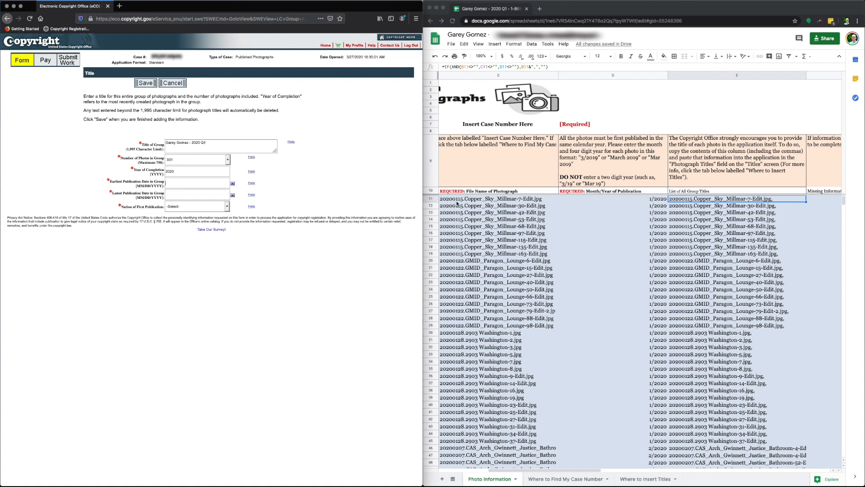
{"action": "left_click", "coordinate": [220, 182]}
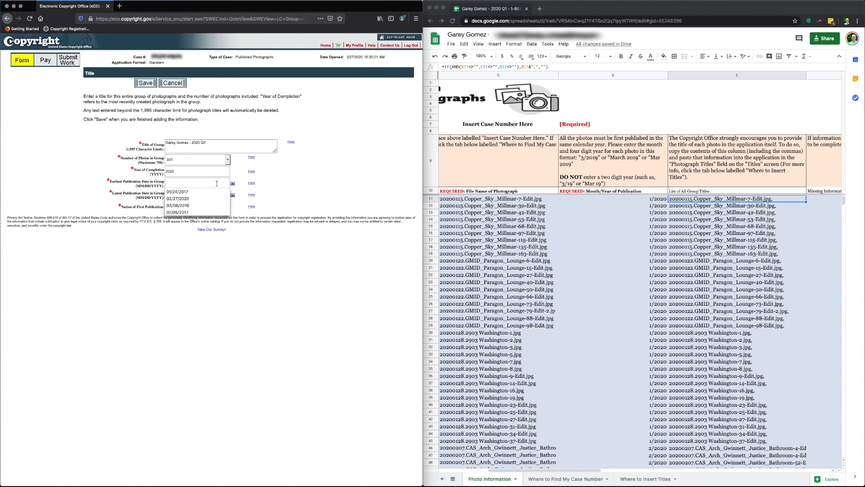
{"action": "type", "text": "01/"}
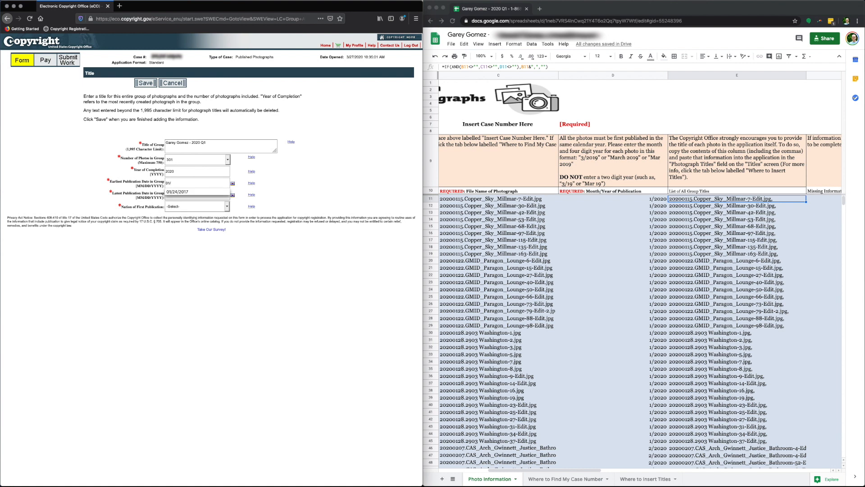
{"action": "type", "text": "05/2020"}
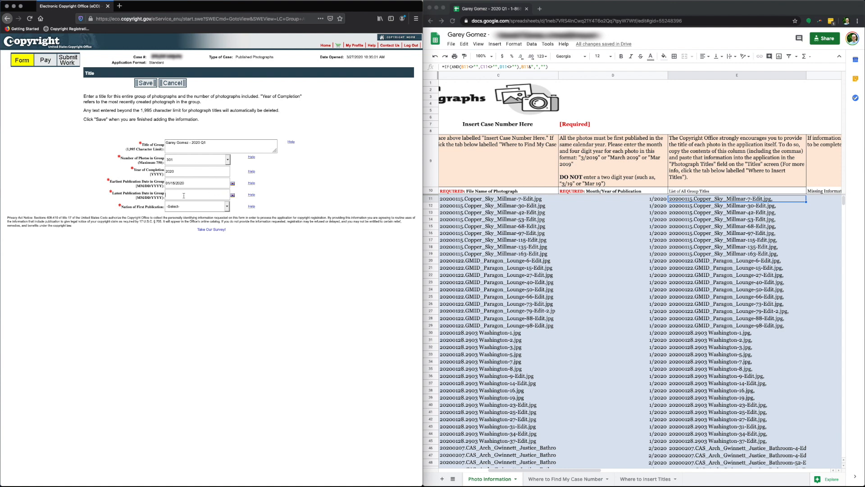
{"action": "scroll", "coordinate": [572, 306], "scroll_direction": "down", "scroll_amount": 20}
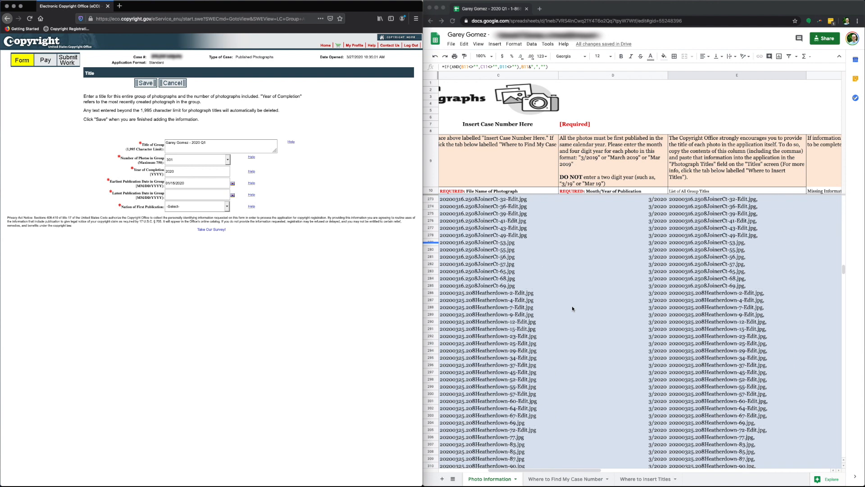
{"action": "scroll", "coordinate": [572, 306], "scroll_direction": "down", "scroll_amount": 8}
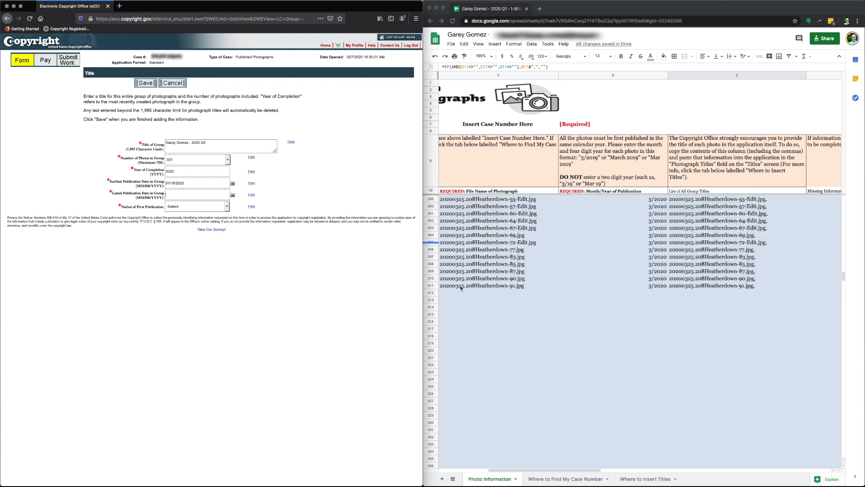
Step: Enter latest publication date 3/25/2020, choose United States as nation of publication, and save
{"action": "left_click", "coordinate": [181, 194]}
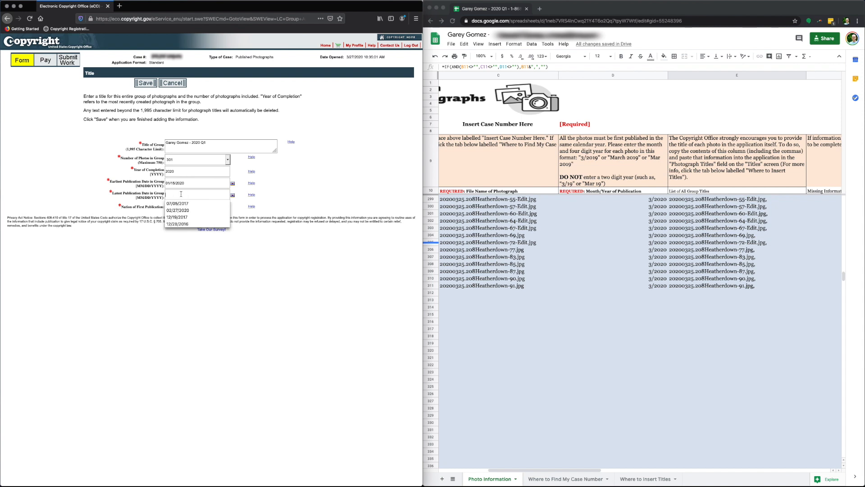
{"action": "type", "text": "03/25/2020"}
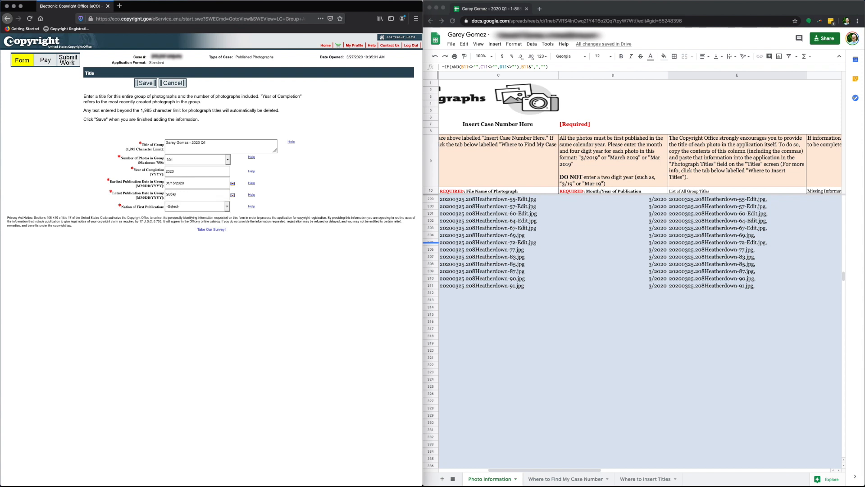
{"action": "left_click", "coordinate": [205, 207]}
{"action": "left_click", "coordinate": [208, 211]}
{"action": "left_click", "coordinate": [150, 84]}
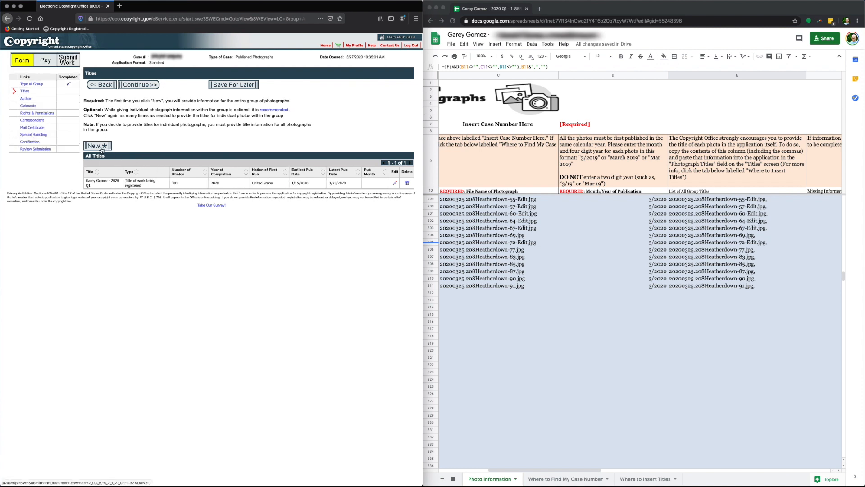
{"action": "left_click", "coordinate": [98, 146]}
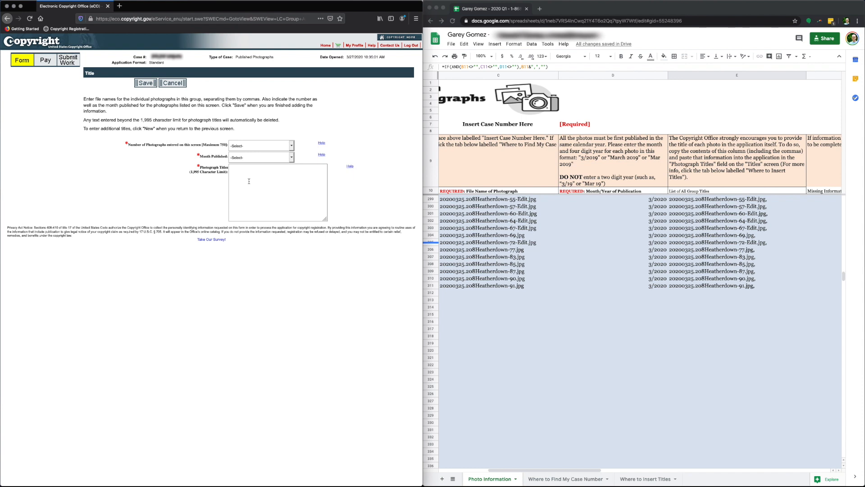
Step: Copy the first 35 photo titles from column E into the Photograph Titles box
{"action": "left_click", "coordinate": [198, 172]}
{"action": "scroll", "coordinate": [687, 279], "scroll_direction": "up", "scroll_amount": 20}
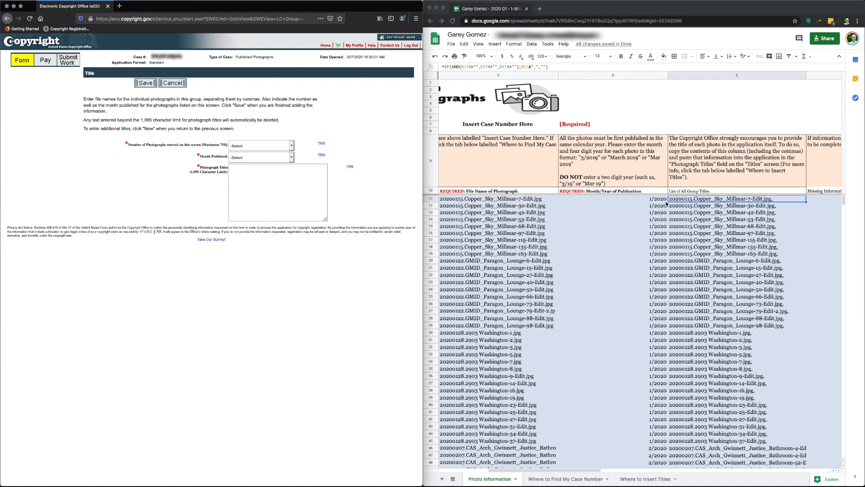
{"action": "scroll", "coordinate": [716, 205], "scroll_direction": "down", "scroll_amount": 7}
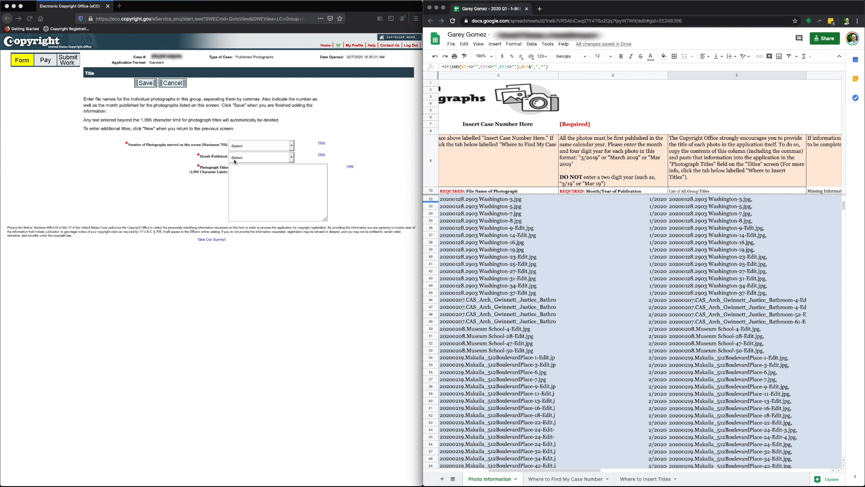
{"action": "left_click", "coordinate": [734, 296], "text": "shift"}
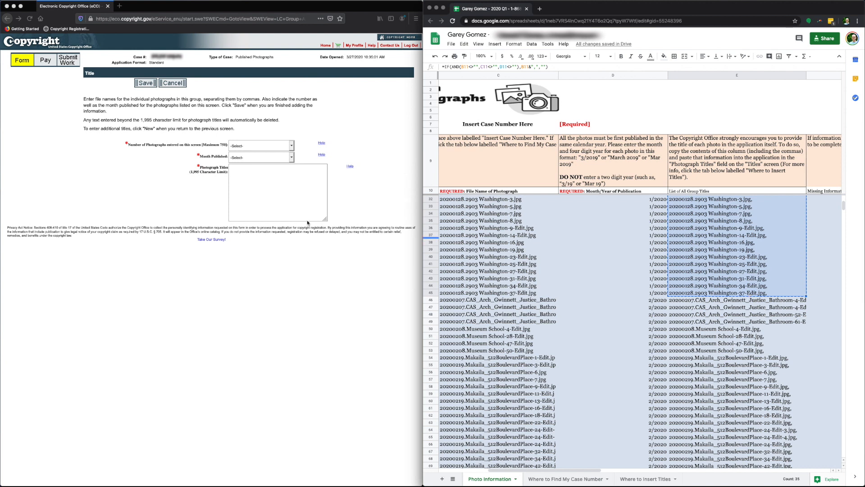
{"action": "left_click", "coordinate": [268, 179]}
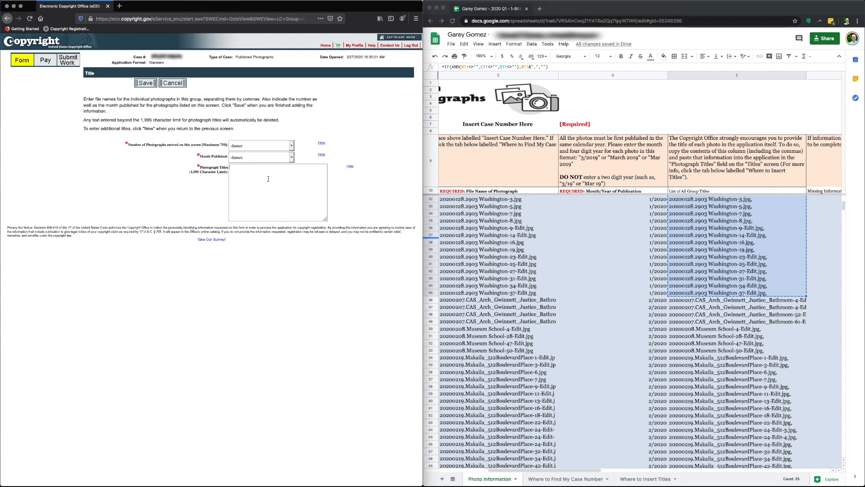
{"action": "type", "text": "20200128.2903 Washington-3.jpg, 20200128.2903 Washington-5.jpg, 20200128.2903 Washington-7.jpg, 20200128.2903 Washington-8.jpg, 20200128.2903 Washington-9-Edit.jpg, 20200128.2903 Washington-14-Edit.jpg, 20200128.2903 Washington-16.jpg, 20200128.2903 Washington-19.jpg, 20200128.2903 Washington-23-Edit.jpg, 20200128.2903 Washington-25-Edit.jpg, 20200128.2903 Washington-27-Edit.jpg, 20200128.2903 Washington-31-Edit.jpg, 20200128.2903 Washington-34-Edit.jpg, 20200128.2903 Washington-37-Edit.jpg,"}
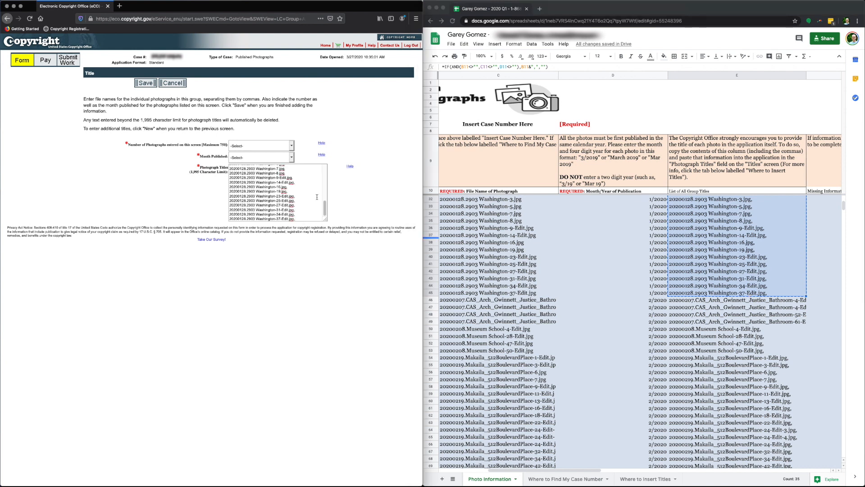
{"action": "left_click", "coordinate": [343, 205]}
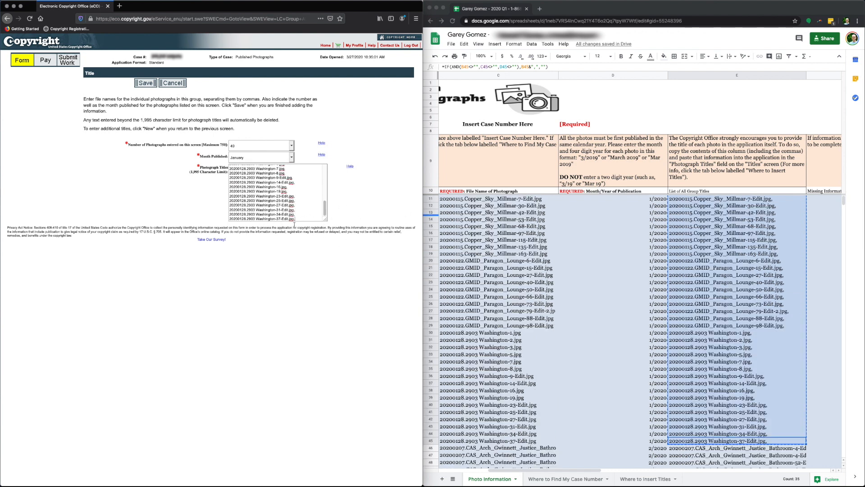
{"action": "left_click", "coordinate": [347, 215]}
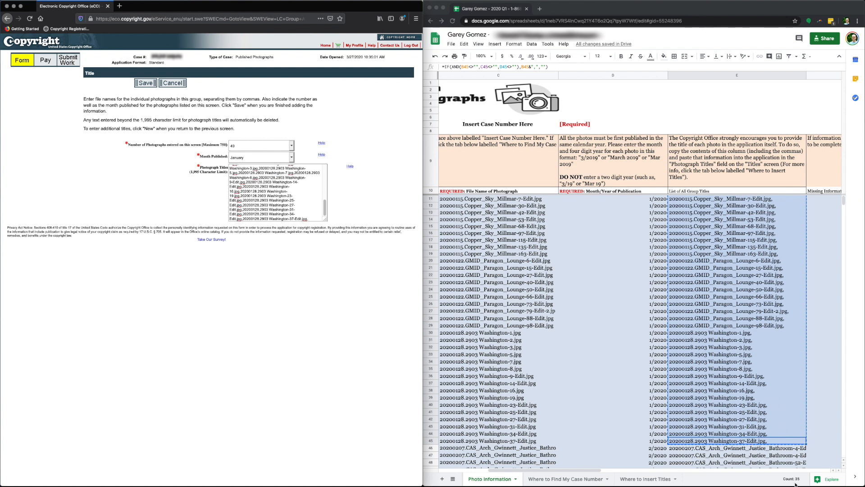
Step: Set the number of photographs to 35 and save the January entry
{"action": "left_click", "coordinate": [285, 146]}
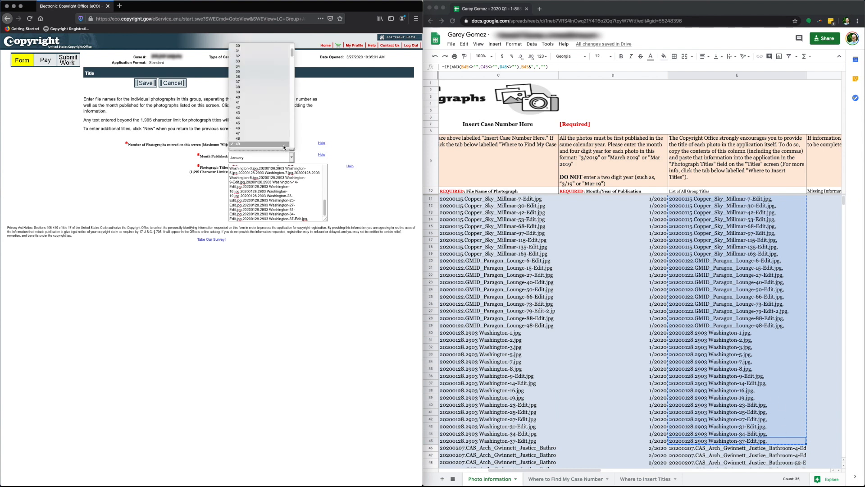
{"action": "left_click", "coordinate": [250, 71]}
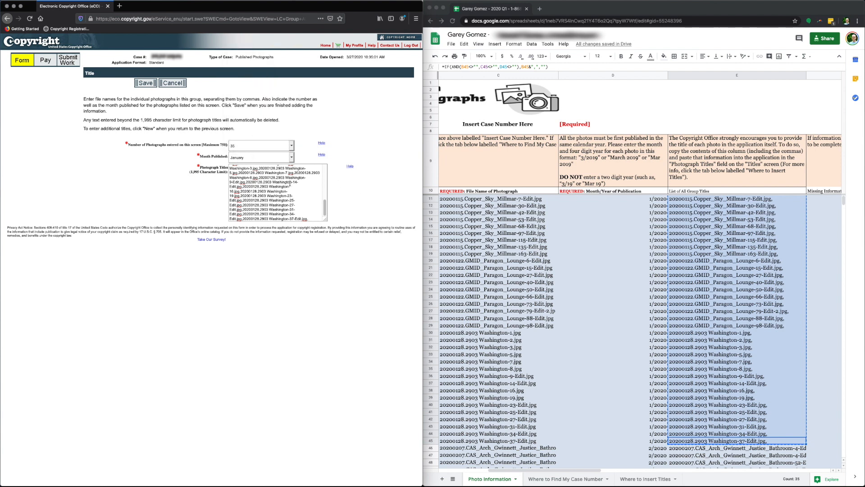
{"action": "left_click", "coordinate": [149, 85]}
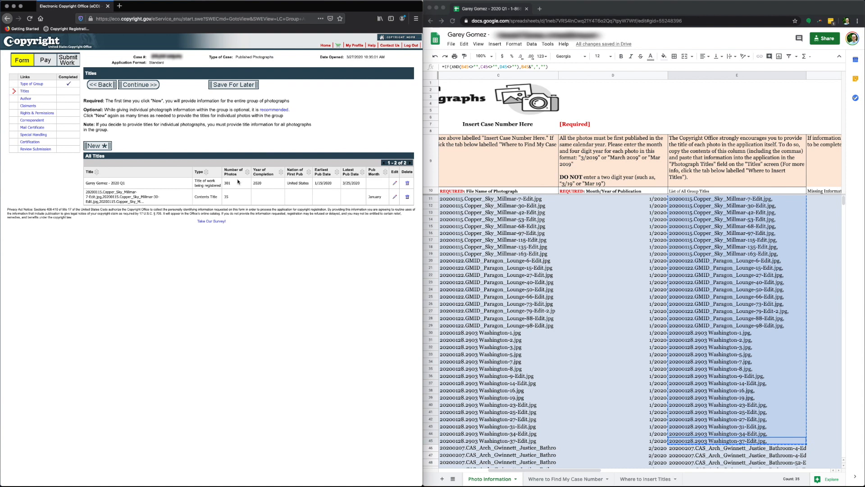
Step: Start a new title entry and paste column E titles from rows 46–122 into it
{"action": "left_click", "coordinate": [98, 145]}
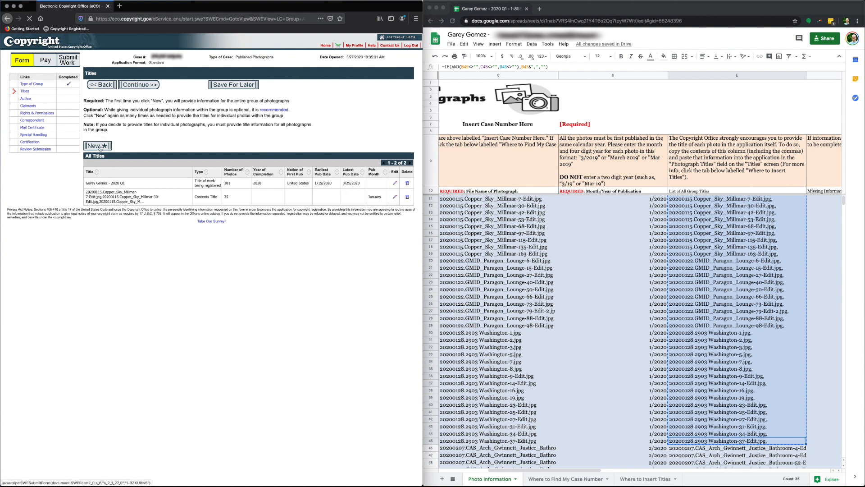
{"action": "scroll", "coordinate": [706, 298], "scroll_direction": "down", "scroll_amount": 9}
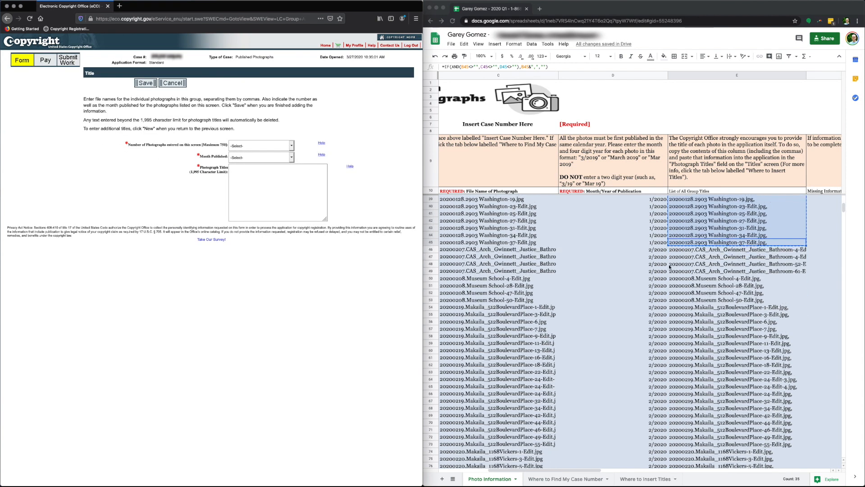
{"action": "left_click", "coordinate": [682, 251]}
{"action": "scroll", "coordinate": [679, 311], "scroll_direction": "down", "scroll_amount": 20}
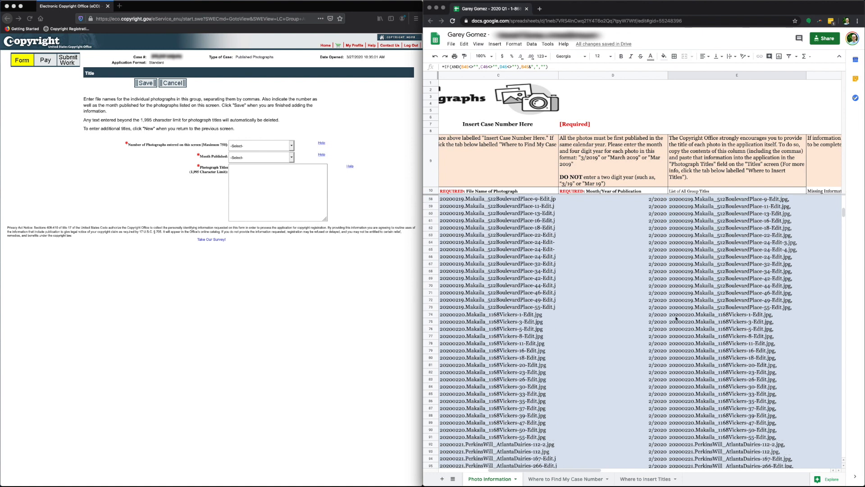
{"action": "scroll", "coordinate": [679, 324], "scroll_direction": "down", "scroll_amount": 3}
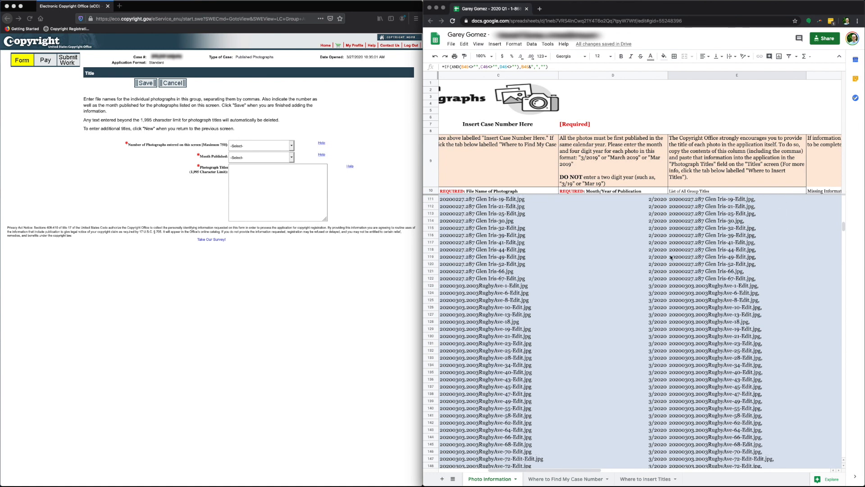
{"action": "left_click", "coordinate": [721, 278], "text": "shift"}
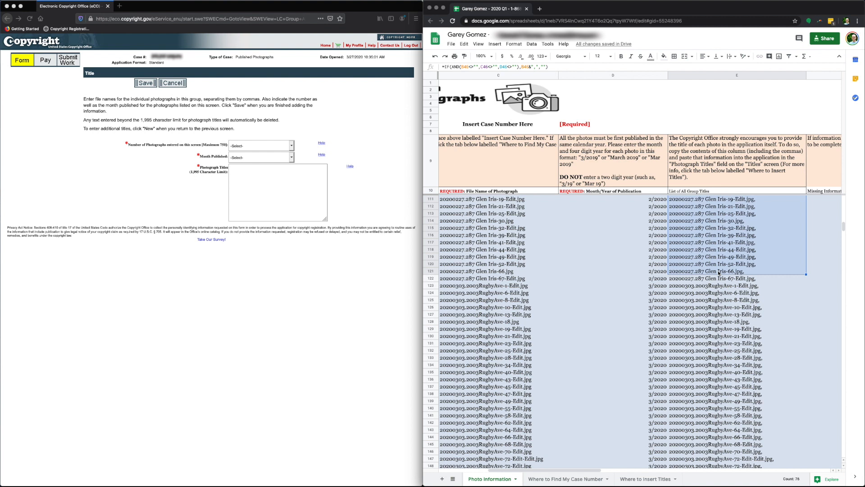
{"action": "key", "text": "super+c"}
{"action": "left_click", "coordinate": [303, 187]}
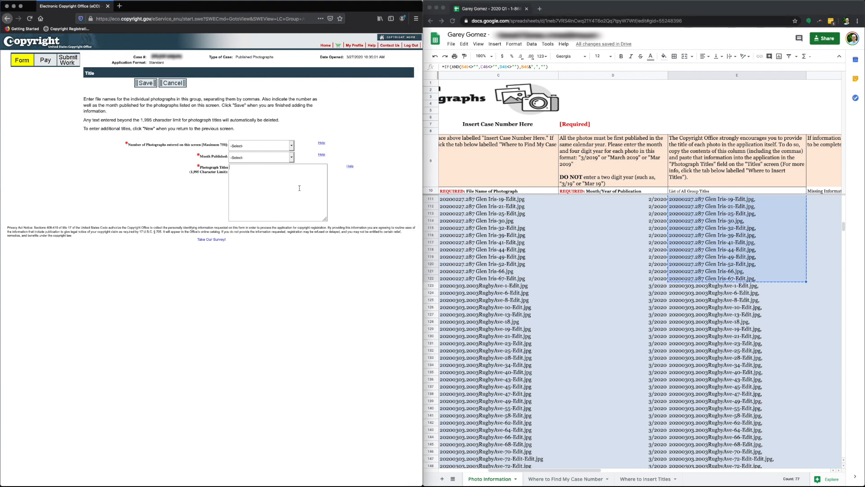
{"action": "key", "text": "super+v"}
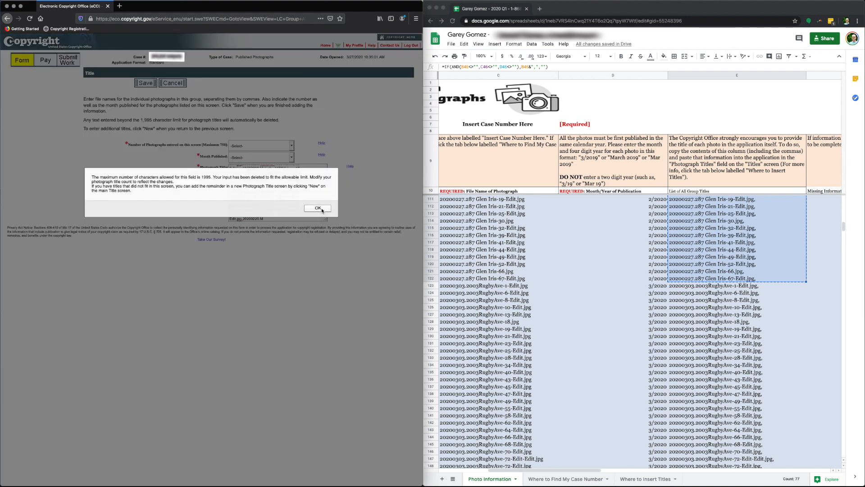
Step: Dismiss the character-limit warning and delete the cut-off '20200220.M' file name from the titles
{"action": "left_click", "coordinate": [318, 208]}
{"action": "left_click", "coordinate": [277, 219]}
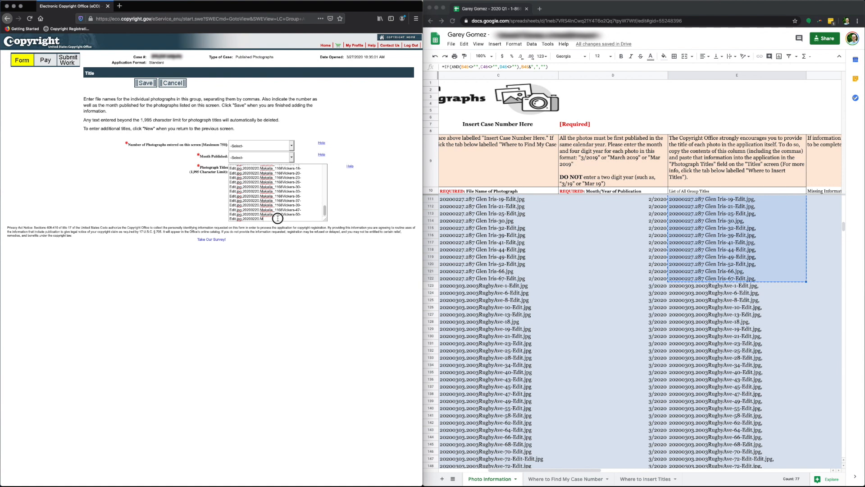
{"action": "left_click_drag", "start_coordinate": [277, 219], "coordinate": [242, 219]}
{"action": "key", "text": "BackSpace"}
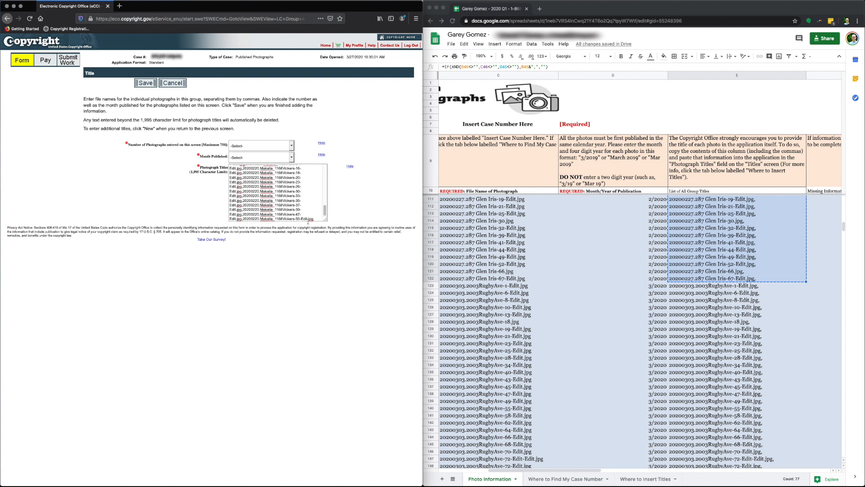
{"action": "scroll", "coordinate": [740, 286], "scroll_direction": "up", "scroll_amount": 10}
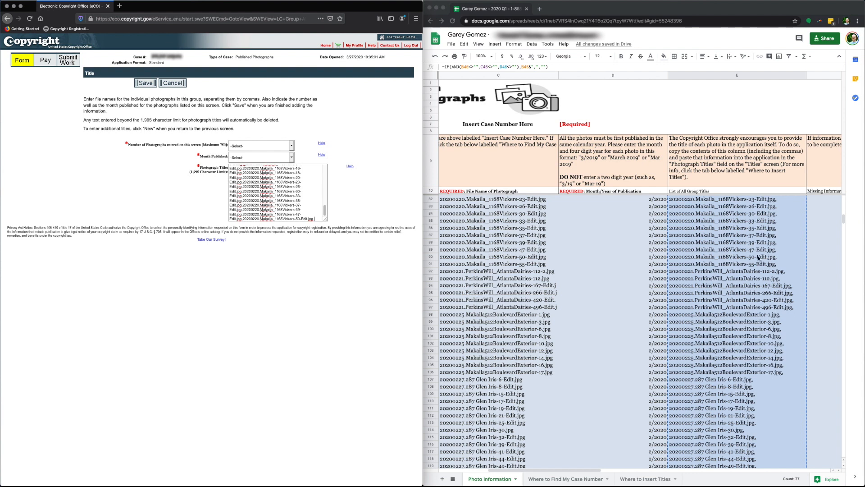
{"action": "left_click", "coordinate": [759, 259]}
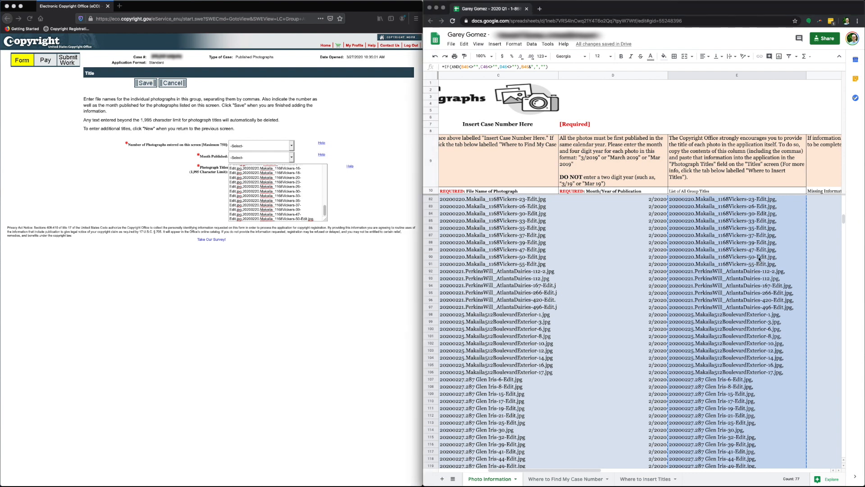
{"action": "left_click", "coordinate": [759, 259], "text": "shift"}
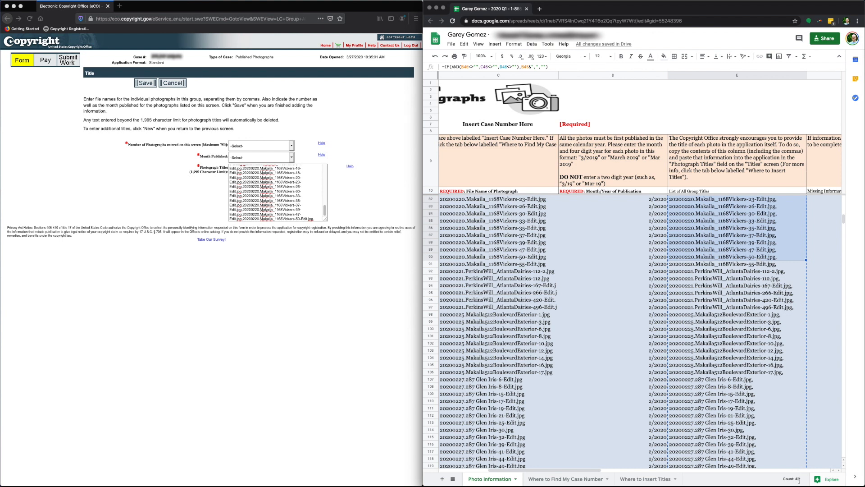
Step: Set the number of photographs to 45 and the month published to February
{"action": "left_click", "coordinate": [249, 145]}
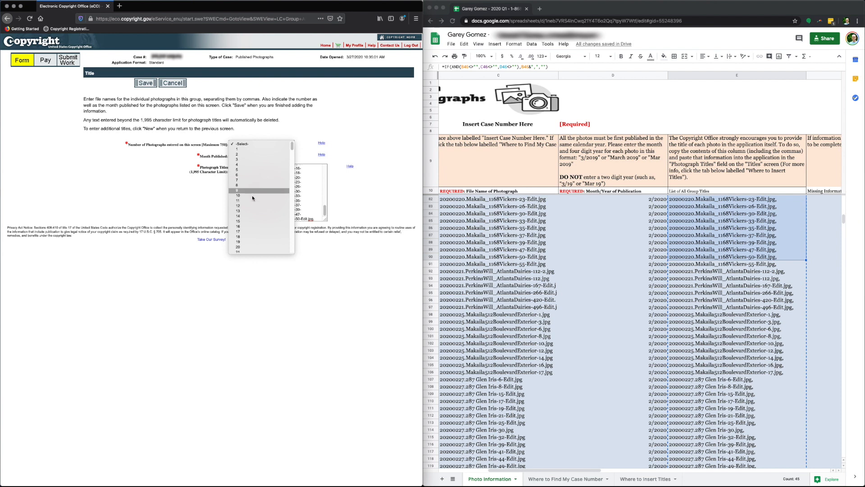
{"action": "scroll", "coordinate": [251, 216], "scroll_direction": "down", "scroll_amount": 2}
{"action": "scroll", "coordinate": [251, 216], "scroll_direction": "down", "scroll_amount": 4}
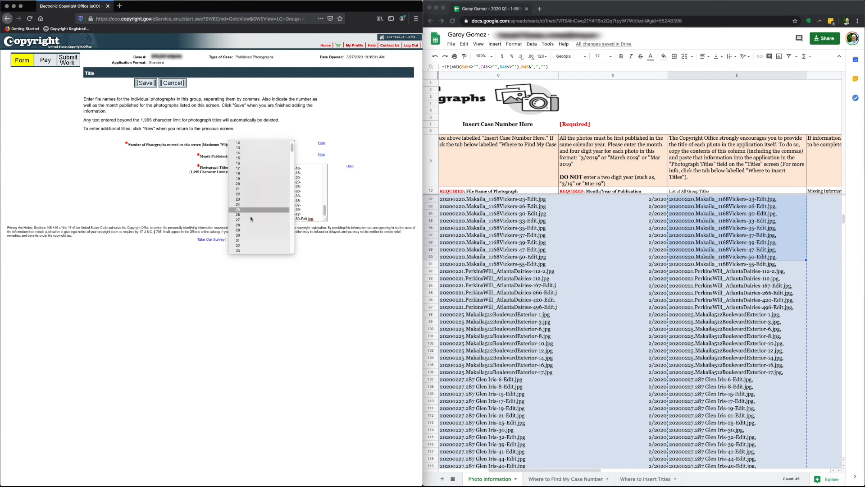
{"action": "scroll", "coordinate": [250, 219], "scroll_direction": "down", "scroll_amount": 1}
{"action": "scroll", "coordinate": [251, 219], "scroll_direction": "down", "scroll_amount": 2}
{"action": "left_click", "coordinate": [247, 242]}
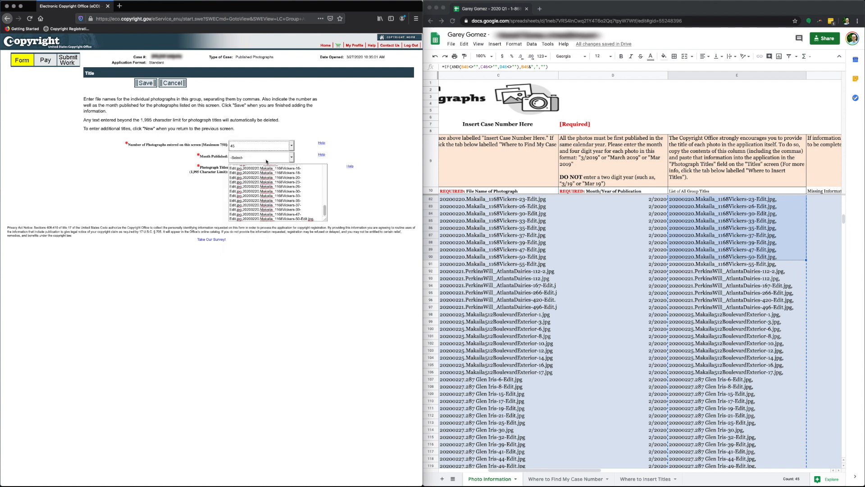
{"action": "left_click", "coordinate": [265, 160]}
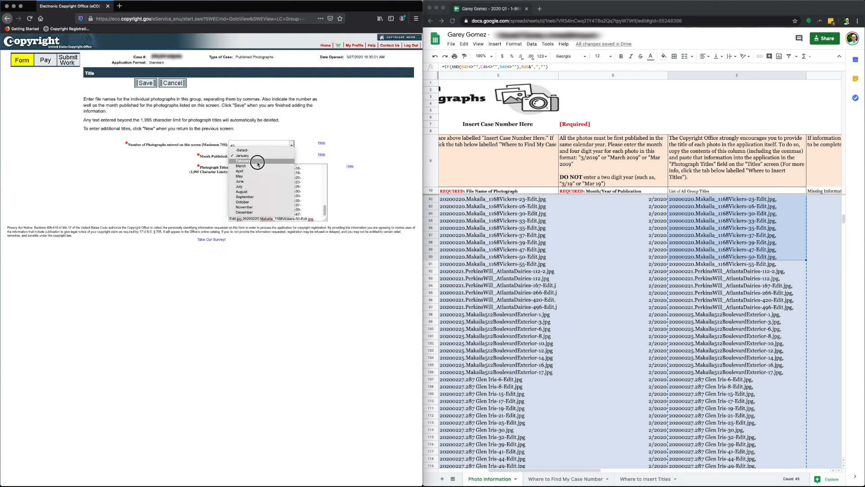
{"action": "left_click", "coordinate": [257, 162]}
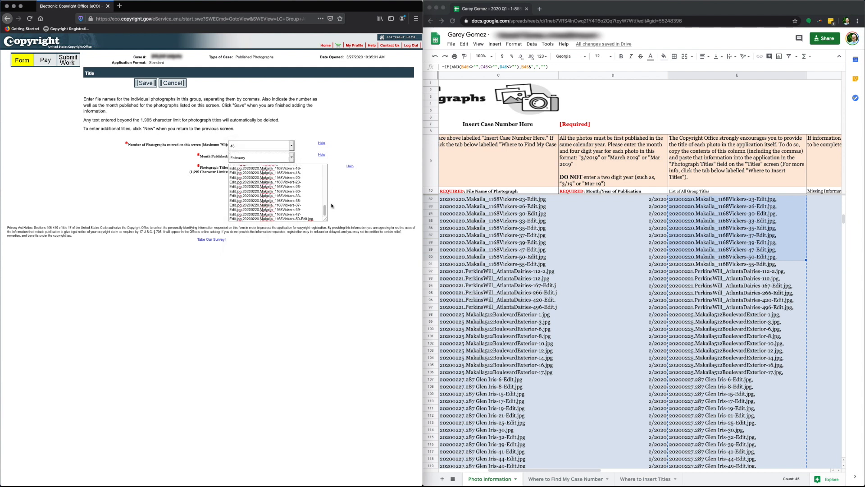
Step: Save the 45-photo entry, then paste titles E91:E122 into a new titles entry
{"action": "left_click", "coordinate": [144, 84]}
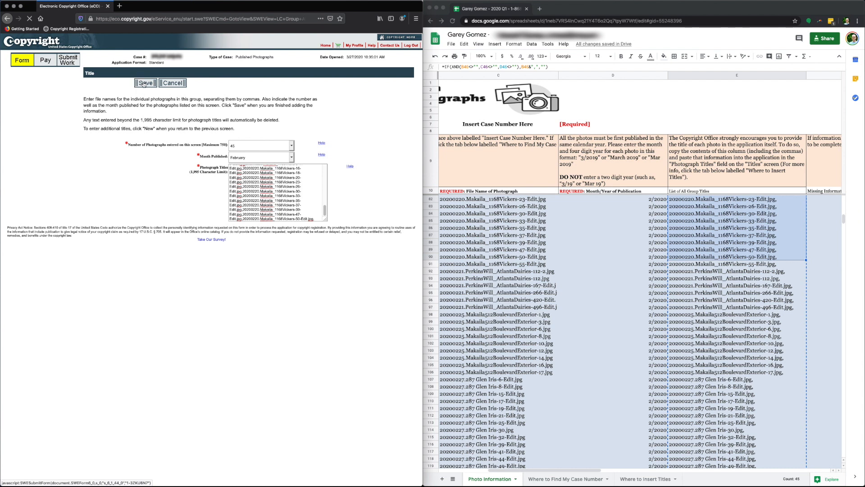
{"action": "left_click", "coordinate": [100, 146]}
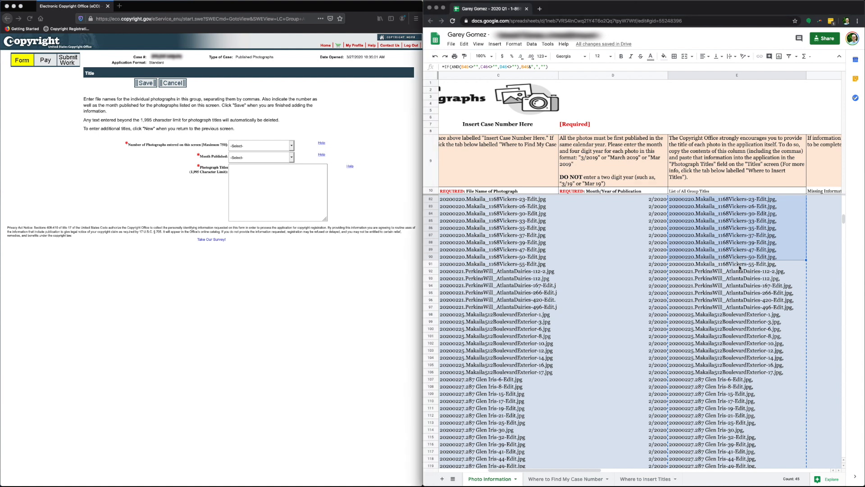
{"action": "left_click", "coordinate": [740, 266]}
{"action": "scroll", "coordinate": [744, 278], "scroll_direction": "down", "scroll_amount": 4}
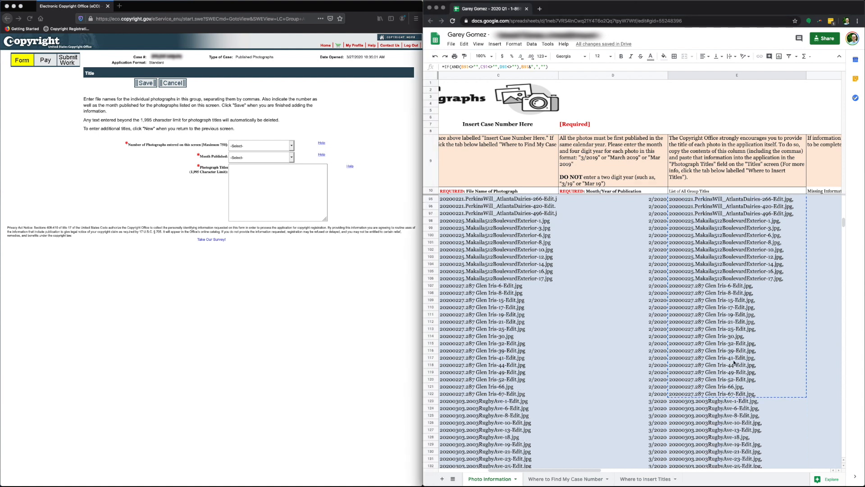
{"action": "left_click", "coordinate": [729, 394], "text": "shift"}
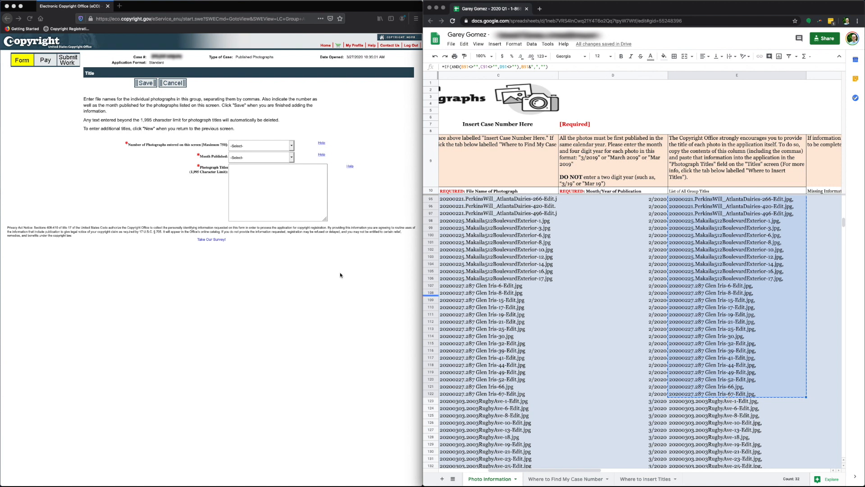
{"action": "left_click", "coordinate": [301, 197]}
{"action": "key", "text": "super+v"}
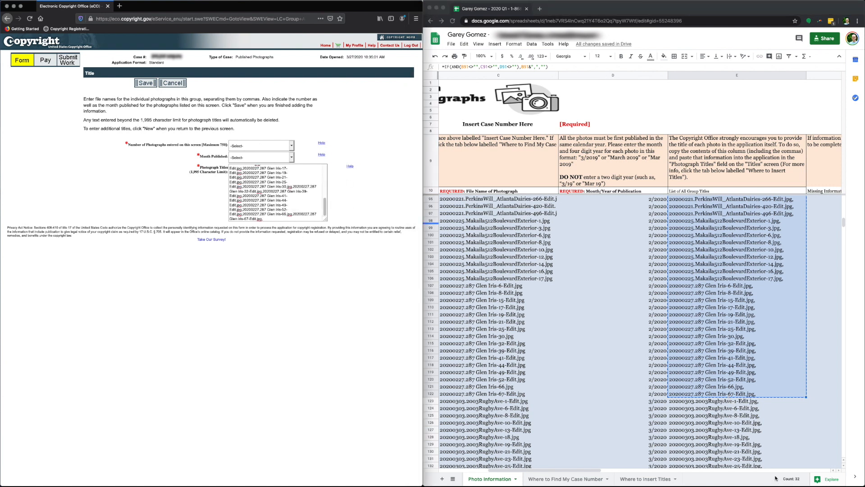
Step: Set the new entry to 32 photographs published in February and save it
{"action": "left_click", "coordinate": [262, 151]}
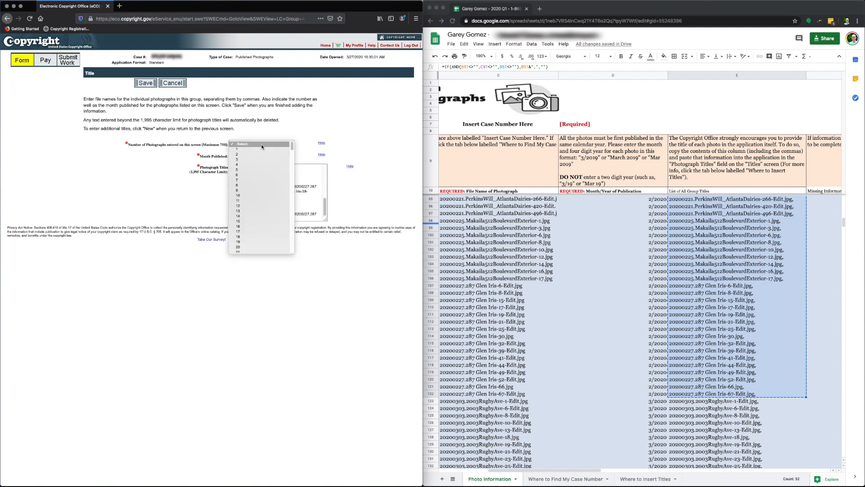
{"action": "scroll", "coordinate": [265, 210], "scroll_direction": "down", "scroll_amount": 2}
{"action": "scroll", "coordinate": [264, 217], "scroll_direction": "down", "scroll_amount": 2}
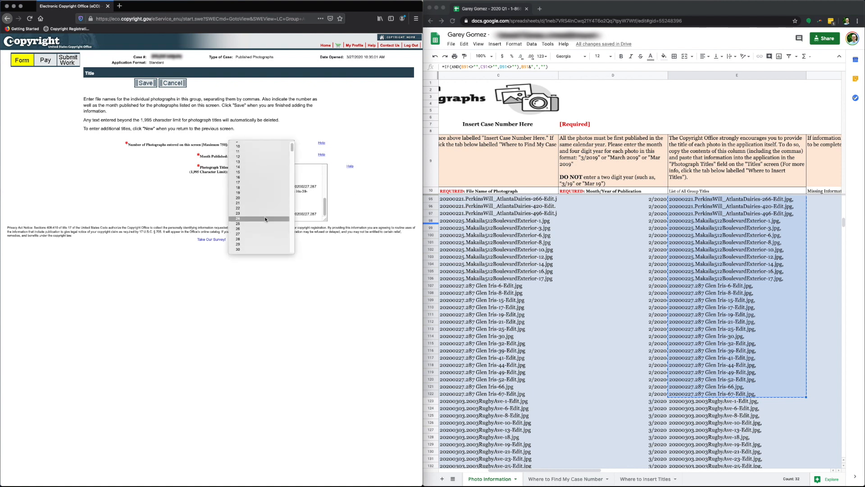
{"action": "left_click", "coordinate": [263, 246]}
{"action": "left_click", "coordinate": [242, 158]}
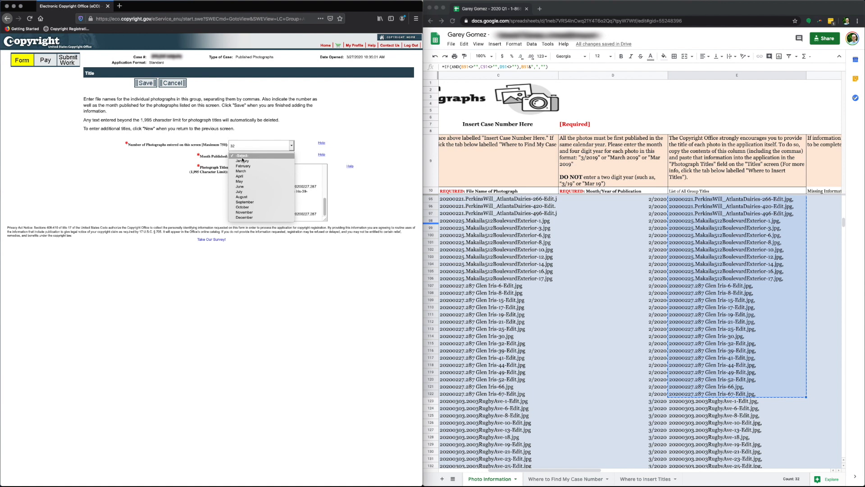
{"action": "left_click", "coordinate": [244, 167]}
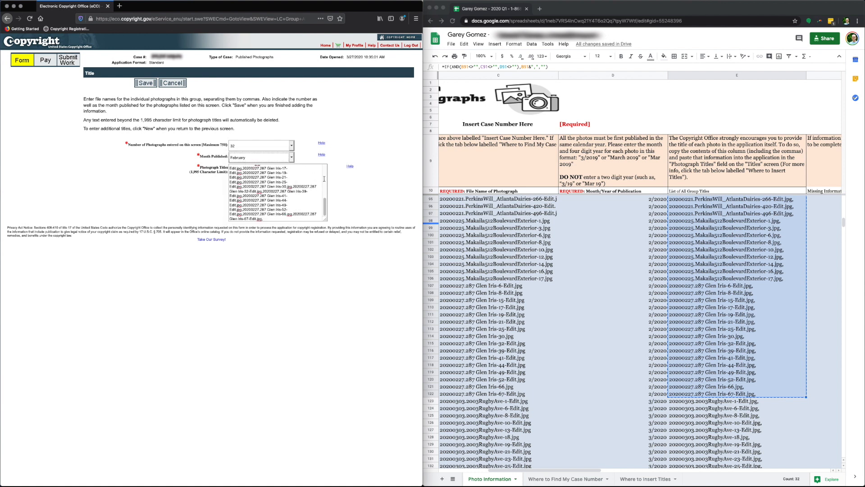
{"action": "left_click", "coordinate": [147, 84]}
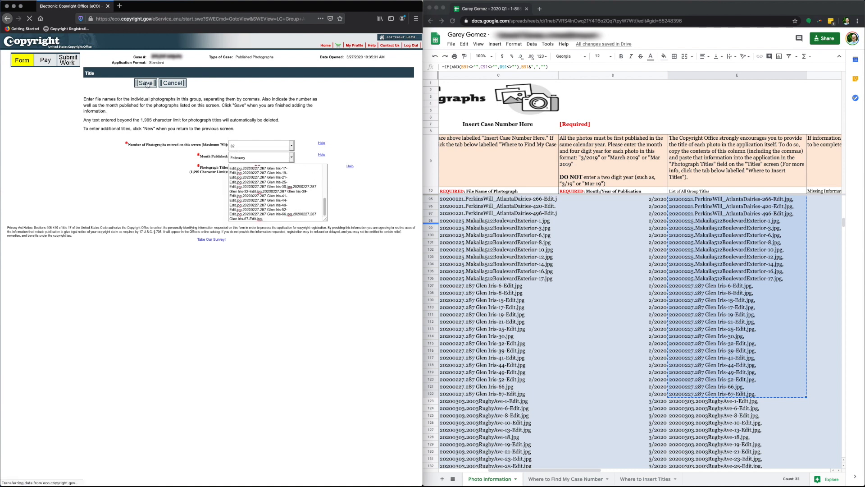
Step: Paste titles E123:E311 into a new entry, clear the limit warning, and delete the cut-off name
{"action": "left_click", "coordinate": [98, 147]}
{"action": "scroll", "coordinate": [712, 329], "scroll_direction": "down", "scroll_amount": 5}
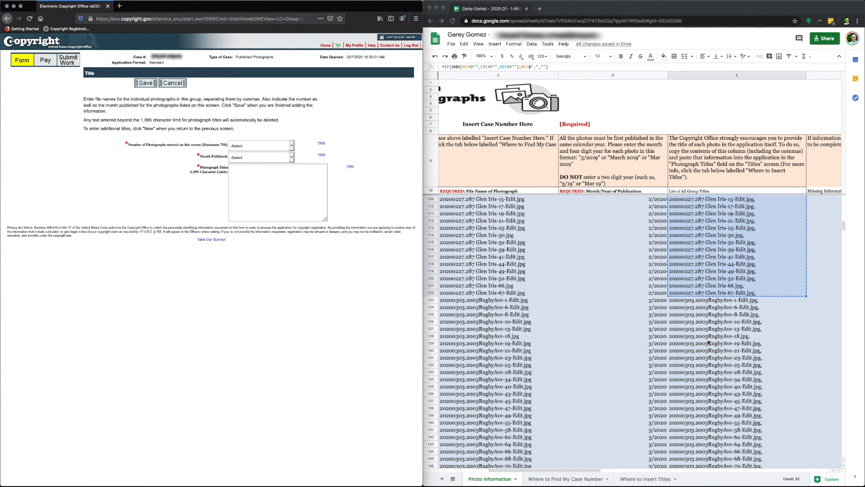
{"action": "left_click", "coordinate": [711, 306]}
{"action": "scroll", "coordinate": [714, 325], "scroll_direction": "down", "scroll_amount": 12}
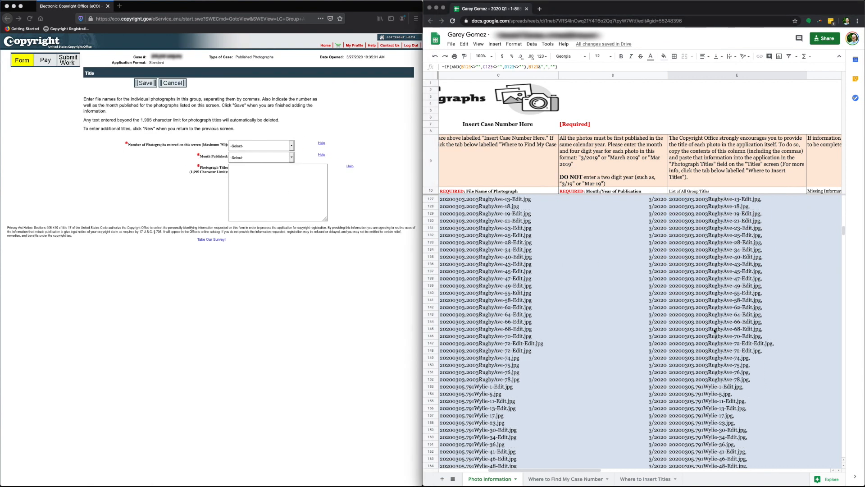
{"action": "scroll", "coordinate": [715, 330], "scroll_direction": "down", "scroll_amount": 20}
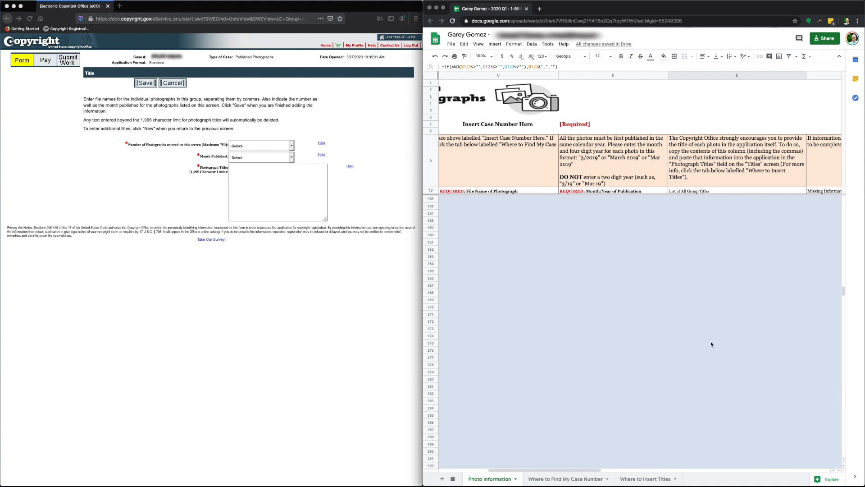
{"action": "scroll", "coordinate": [711, 347], "scroll_direction": "up", "scroll_amount": 20}
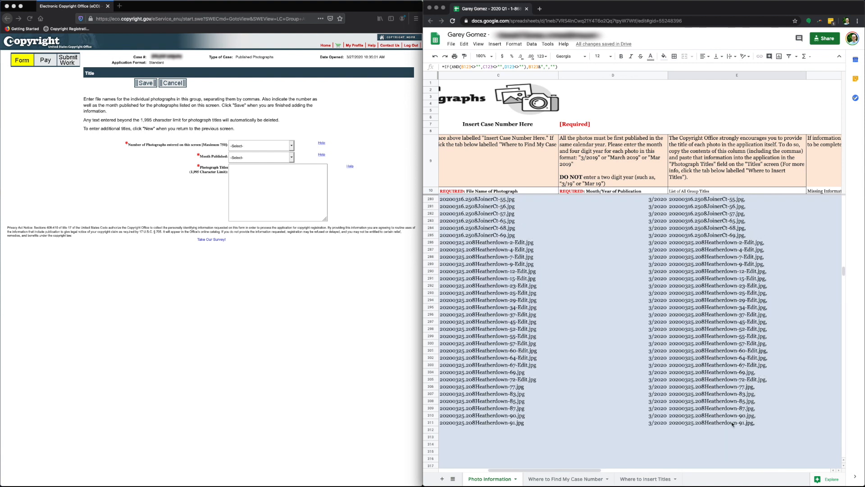
{"action": "left_click", "coordinate": [733, 424], "text": "shift"}
{"action": "key", "text": "ctrl+c"}
{"action": "left_click", "coordinate": [276, 196]}
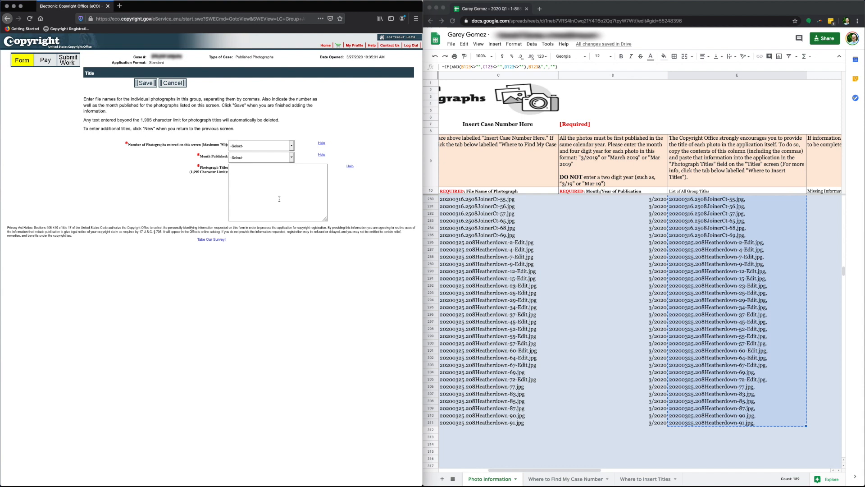
{"action": "key", "text": "ctrl+v"}
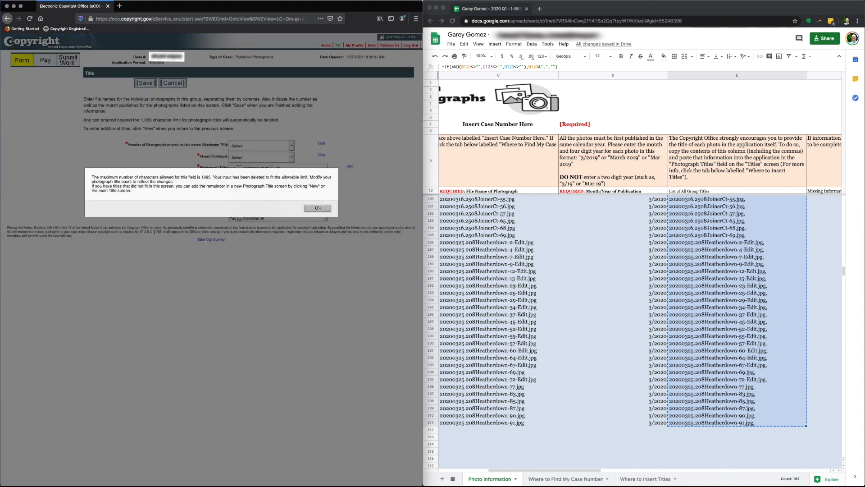
{"action": "left_click", "coordinate": [288, 224]}
{"action": "key", "text": "BackSpace"}
{"action": "key", "text": "BackSpace"}
{"action": "key", "text": "BackSpace"}
{"action": "key", "text": "BackSpace"}
{"action": "key", "text": "BackSpace"}
{"action": "key", "text": "BackSpace"}
{"action": "key", "text": "BackSpace"}
{"action": "key", "text": "BackSpace"}
{"action": "key", "text": "BackSpace"}
{"action": "key", "text": "BackSpace"}
{"action": "key", "text": "BackSpace"}
{"action": "key", "text": "BackSpace"}
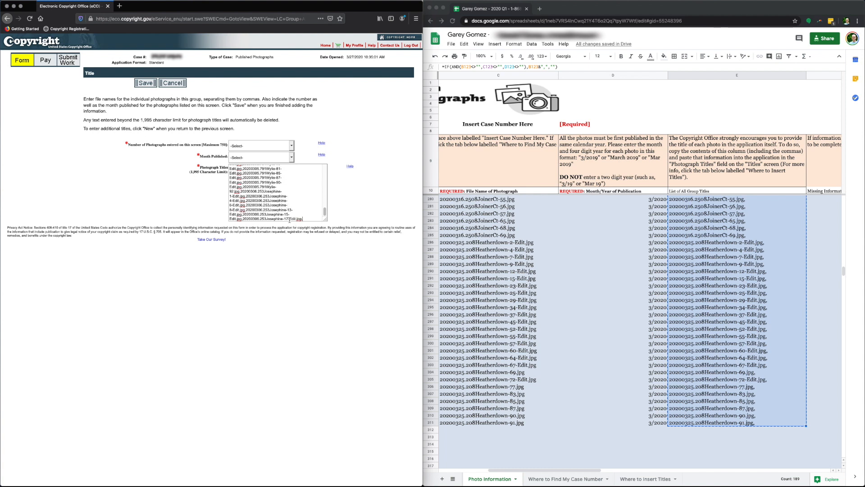
Step: Reselect only titles E123:E185 and copy those 63 file names
{"action": "scroll", "coordinate": [740, 330], "scroll_direction": "up", "scroll_amount": 8}
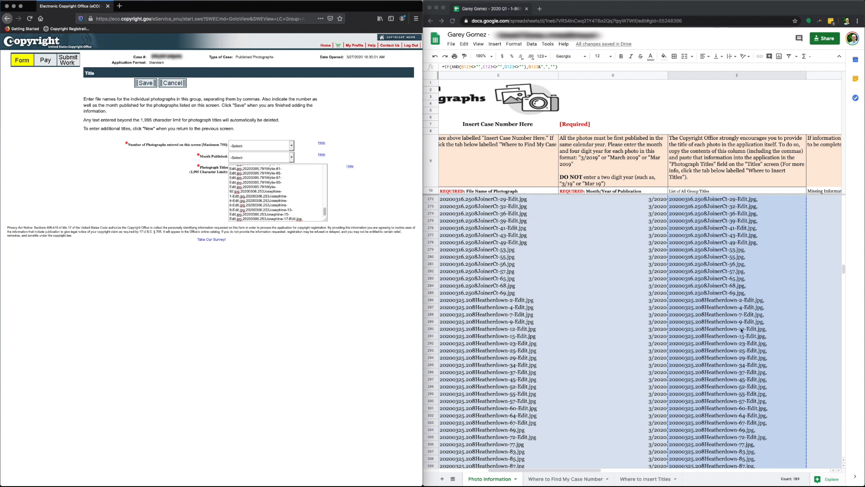
{"action": "scroll", "coordinate": [741, 331], "scroll_direction": "up", "scroll_amount": 10}
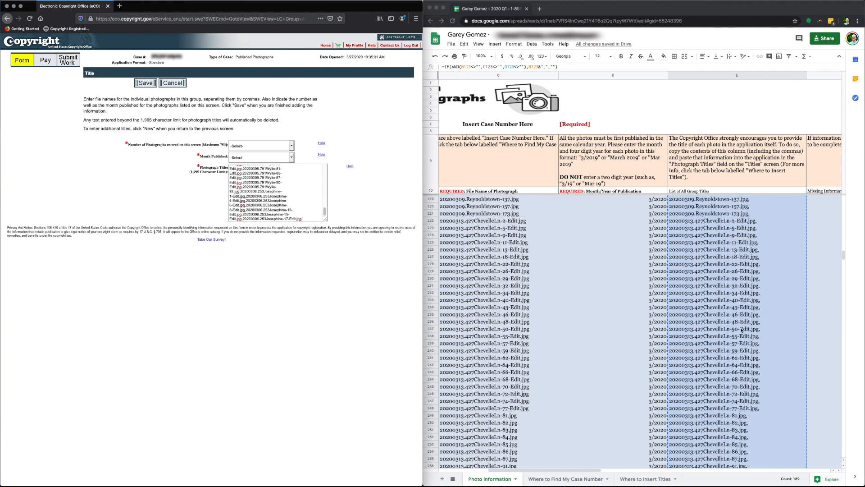
{"action": "scroll", "coordinate": [740, 270], "scroll_direction": "up", "scroll_amount": 3}
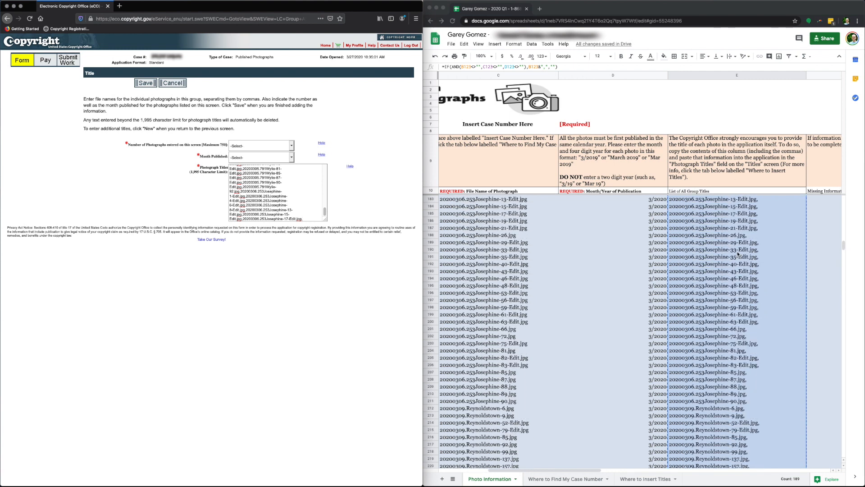
{"action": "left_click", "coordinate": [733, 215], "text": "shift"}
{"action": "key", "text": "ctrl+c"}
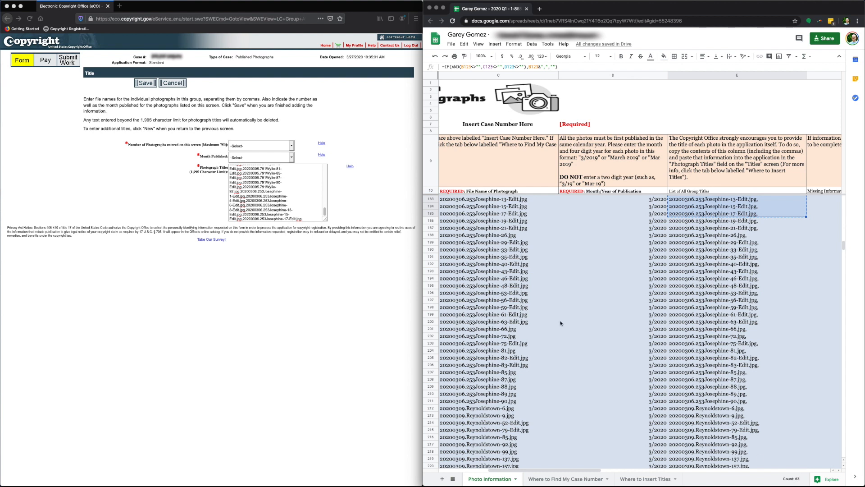
Step: Set the entry to 63 photographs published in March and save it
{"action": "left_click", "coordinate": [264, 145]}
{"action": "left_click", "coordinate": [263, 146]}
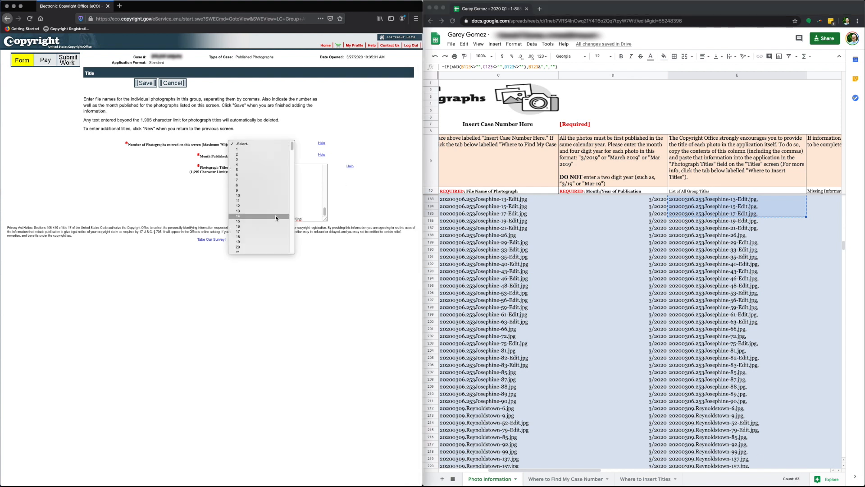
{"action": "scroll", "coordinate": [274, 219], "scroll_direction": "down", "scroll_amount": 10}
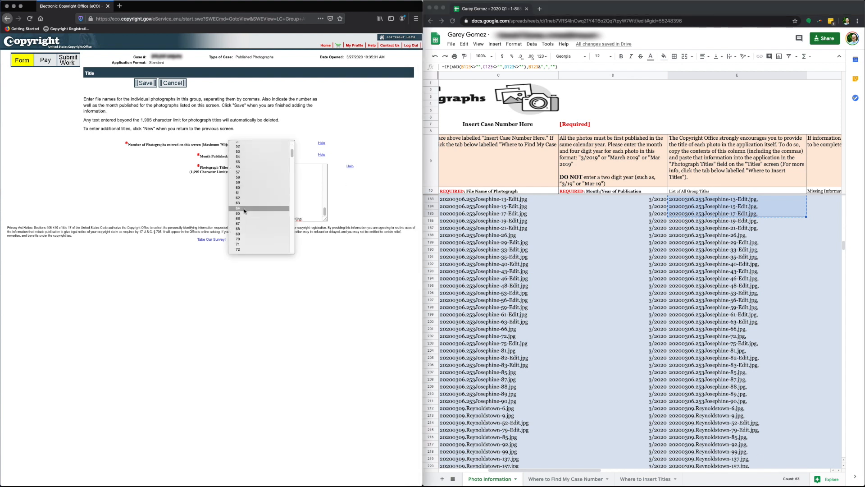
{"action": "left_click", "coordinate": [244, 202]}
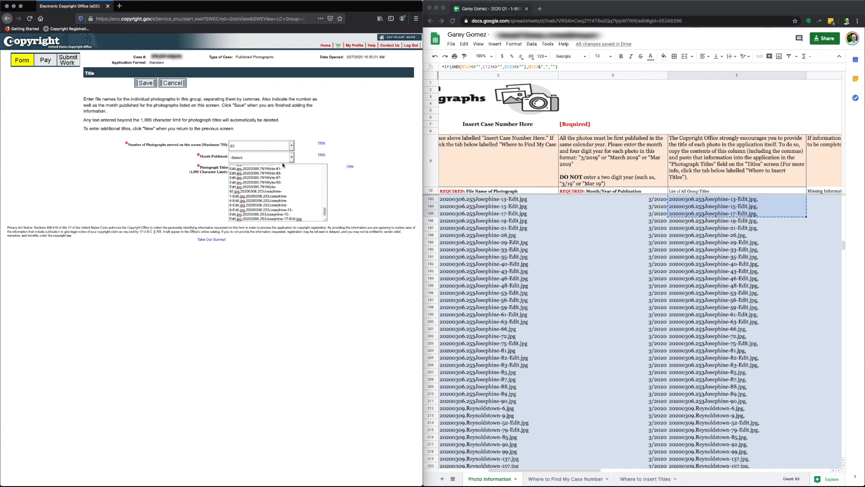
{"action": "left_click", "coordinate": [271, 159]}
{"action": "left_click", "coordinate": [272, 158]}
{"action": "left_click", "coordinate": [272, 158]}
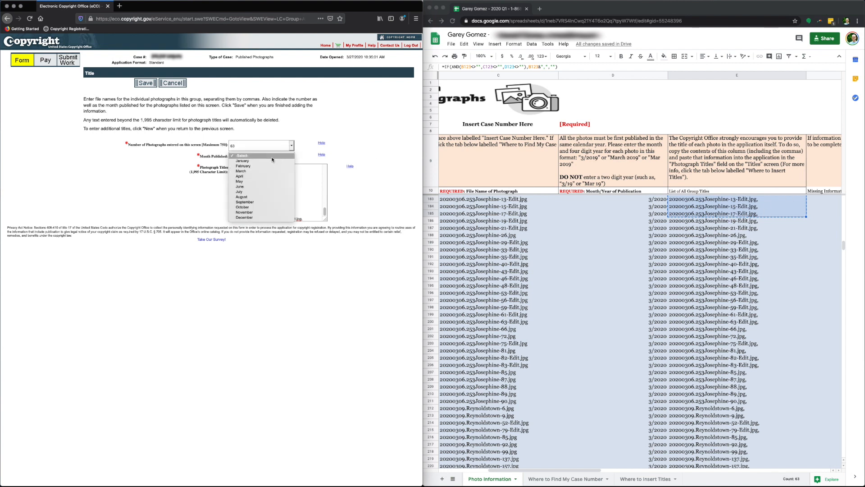
{"action": "left_click", "coordinate": [265, 172]}
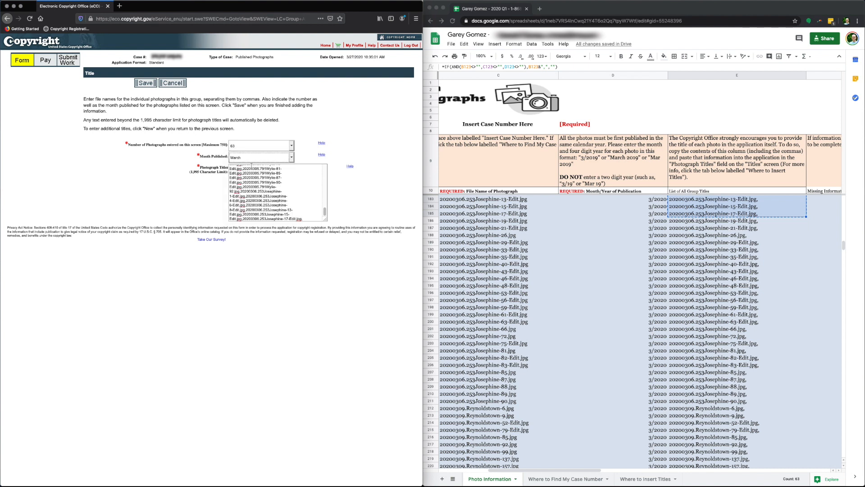
{"action": "left_click", "coordinate": [140, 84]}
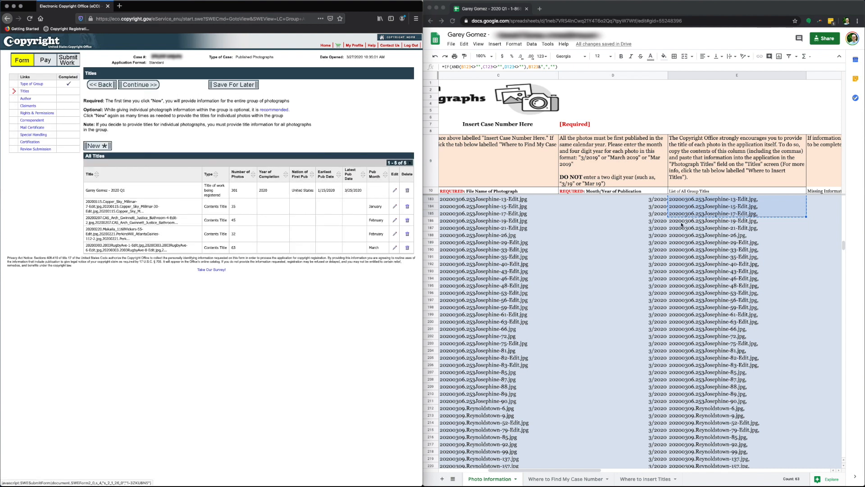
Step: Paste titles E186:E311 into a new entry, clear the limit warning, and delete the cut-off name
{"action": "left_click", "coordinate": [715, 222]}
{"action": "scroll", "coordinate": [725, 270], "scroll_direction": "down", "scroll_amount": 15}
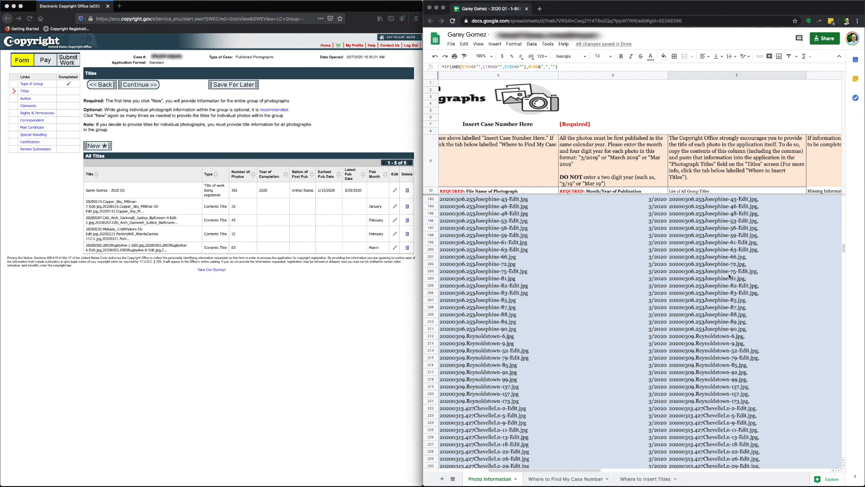
{"action": "scroll", "coordinate": [737, 302], "scroll_direction": "down", "scroll_amount": 20}
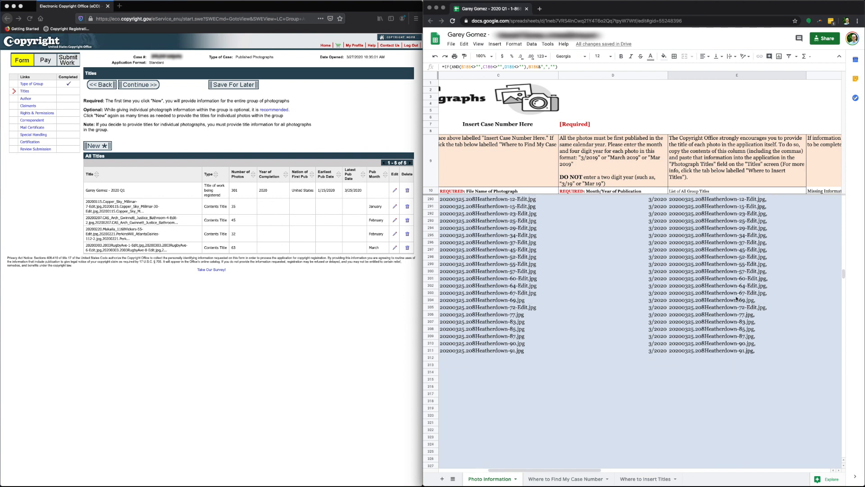
{"action": "left_click", "coordinate": [742, 352], "text": "shift"}
{"action": "key", "text": "super+c"}
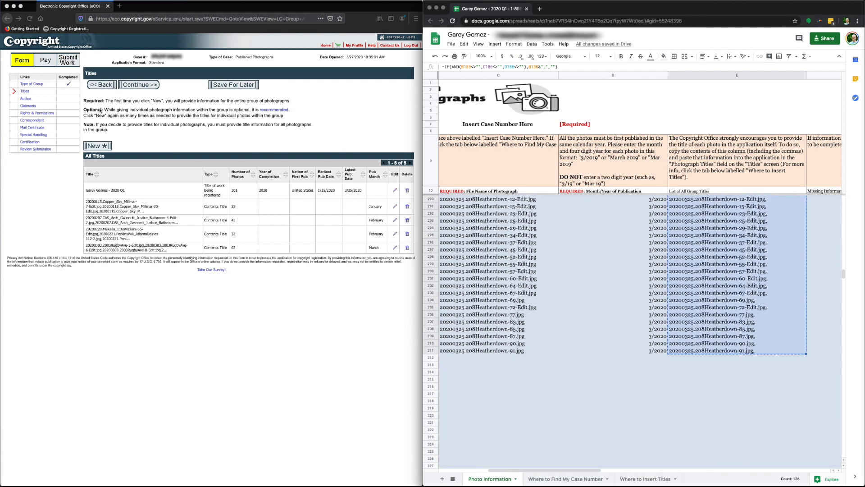
{"action": "left_click", "coordinate": [97, 146]}
{"action": "left_click", "coordinate": [257, 185]}
{"action": "key", "text": "super+v"}
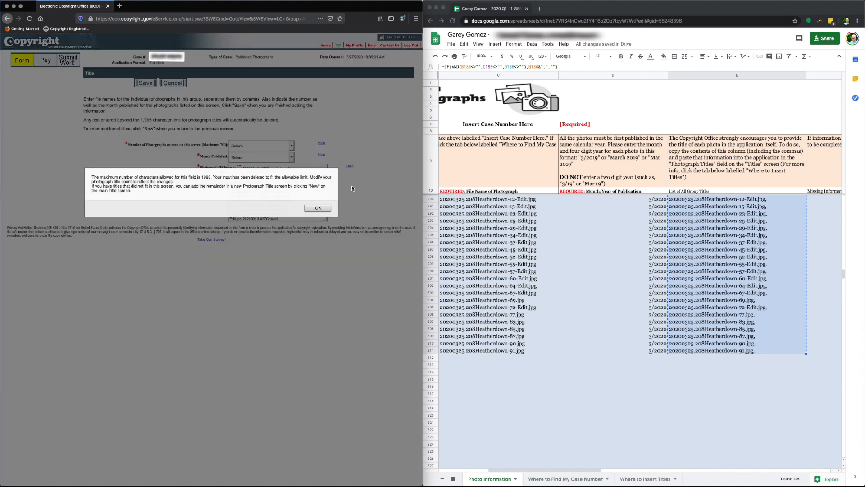
{"action": "left_click", "coordinate": [321, 208]}
{"action": "left_click_drag", "start_coordinate": [279, 218], "coordinate": [243, 220]}
{"action": "key", "text": "BackSpace"}
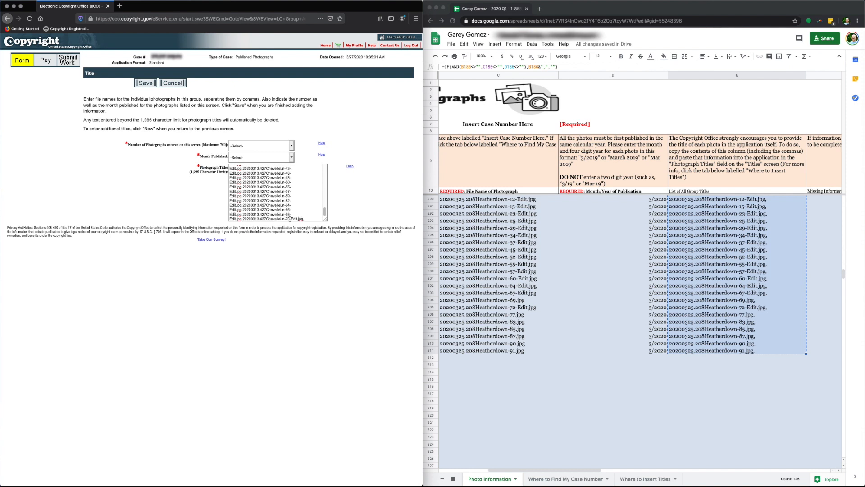
Step: Narrow the spreadsheet title selection to E186:E245
{"action": "scroll", "coordinate": [742, 292], "scroll_direction": "up", "scroll_amount": 7}
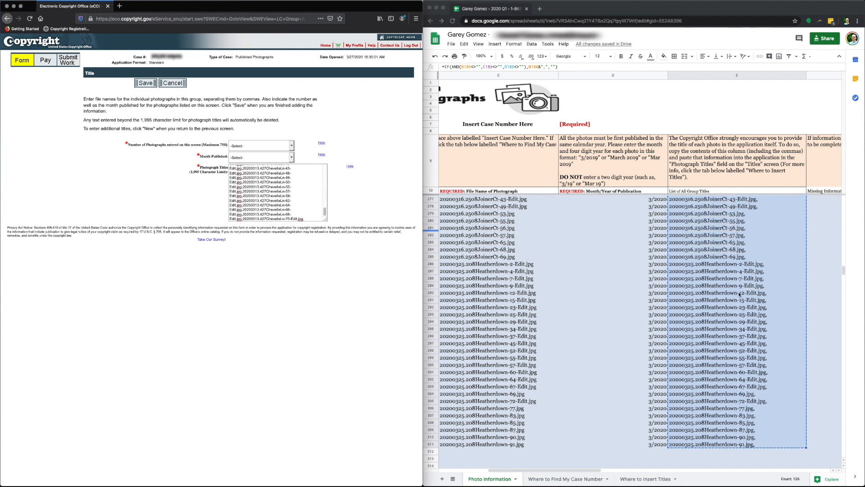
{"action": "scroll", "coordinate": [742, 292], "scroll_direction": "up", "scroll_amount": 8}
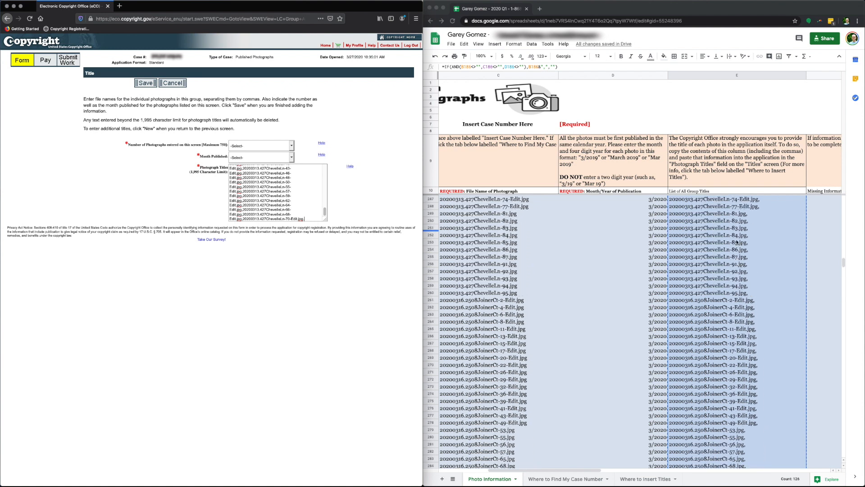
{"action": "scroll", "coordinate": [737, 242], "scroll_direction": "up", "scroll_amount": 1}
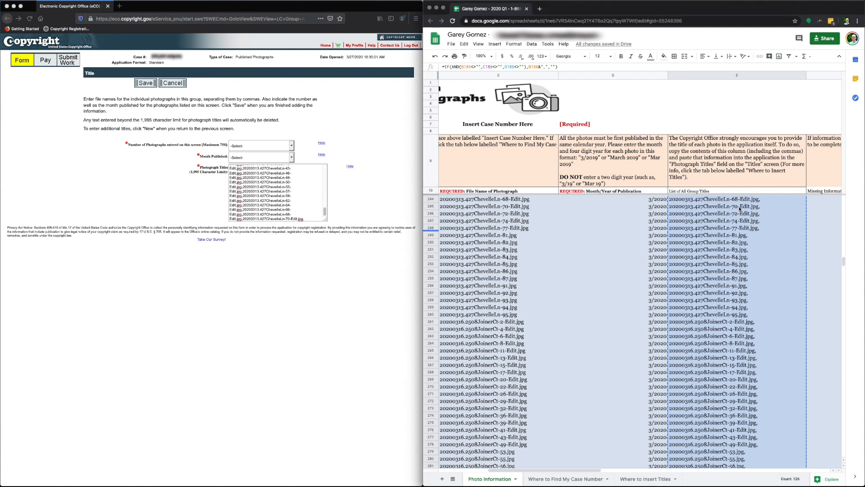
{"action": "left_click", "coordinate": [739, 209], "text": "shift"}
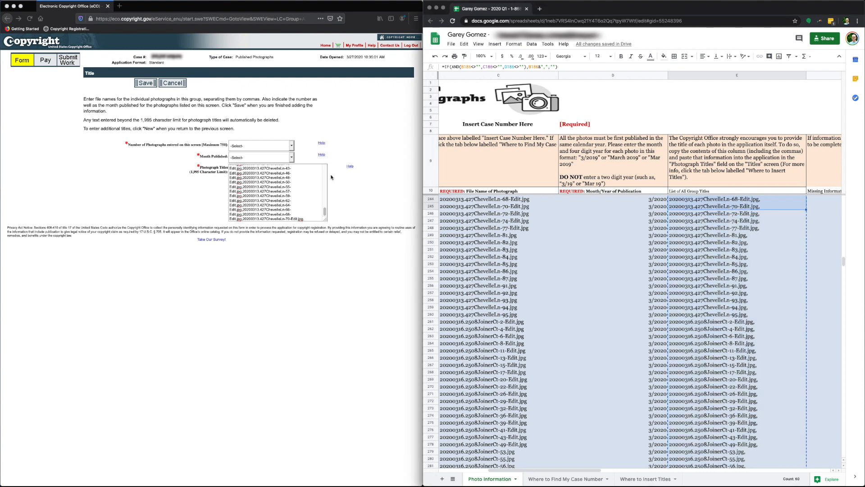
Step: Set 60 photographs published in March, save, and start a blank title entry
{"action": "left_click", "coordinate": [250, 145]}
{"action": "scroll", "coordinate": [250, 189], "scroll_direction": "down", "scroll_amount": 5}
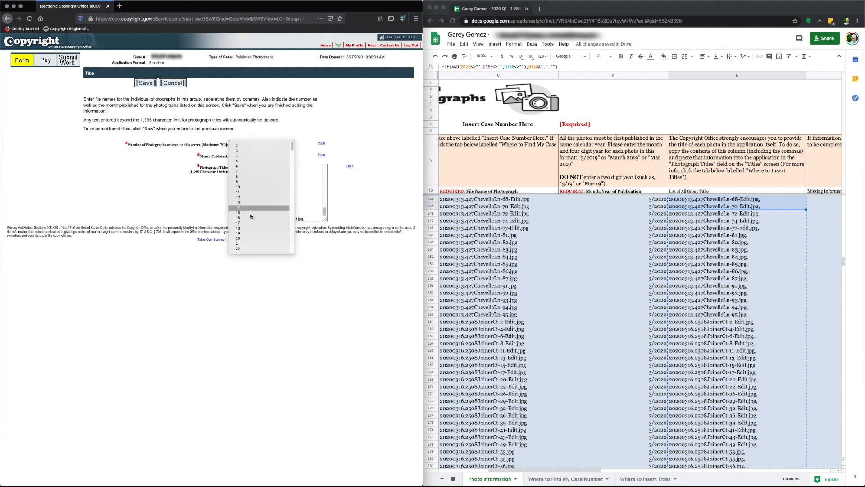
{"action": "scroll", "coordinate": [251, 215], "scroll_direction": "down", "scroll_amount": 6}
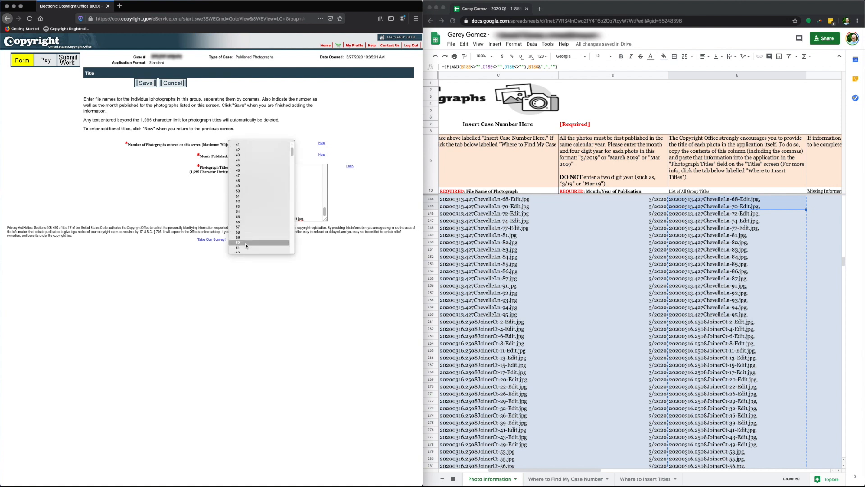
{"action": "left_click", "coordinate": [245, 242]}
{"action": "left_click", "coordinate": [257, 156]}
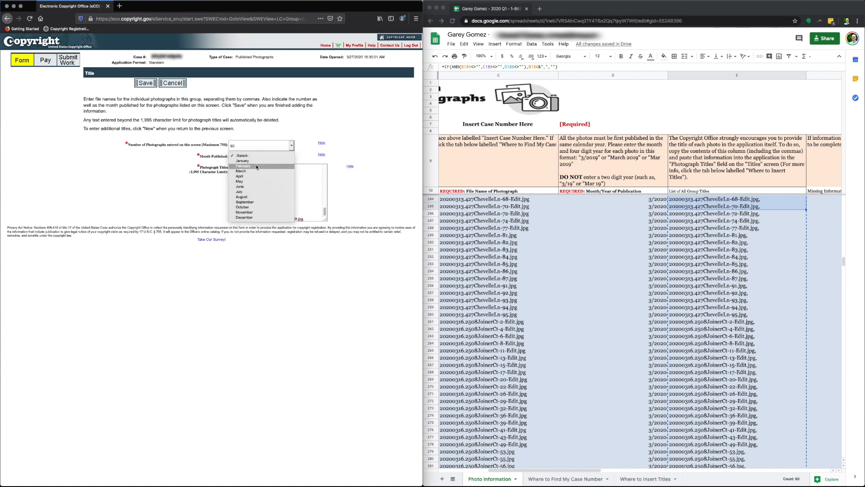
{"action": "left_click", "coordinate": [255, 172]}
{"action": "left_click", "coordinate": [146, 84]}
{"action": "left_click", "coordinate": [103, 146]}
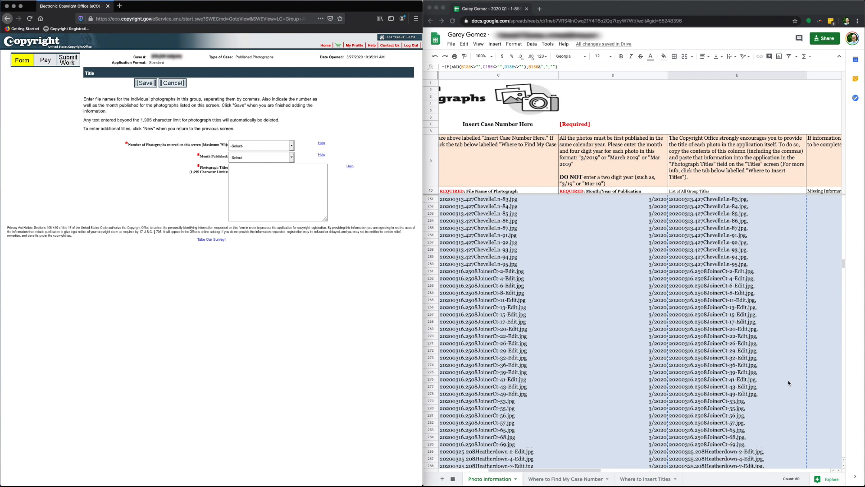
Step: Paste titles E246:E311 into the entry, clear the limit warning, and delete the partial name
{"action": "scroll", "coordinate": [732, 222], "scroll_direction": "up", "scroll_amount": 1}
{"action": "left_click", "coordinate": [732, 222]}
{"action": "scroll", "coordinate": [739, 289], "scroll_direction": "down", "scroll_amount": 15}
{"action": "left_click", "coordinate": [734, 279], "text": "shift"}
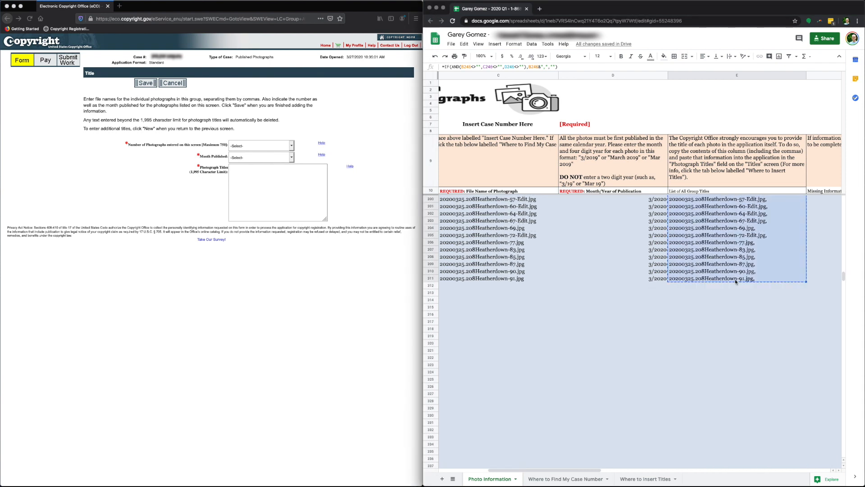
{"action": "left_click", "coordinate": [302, 206]}
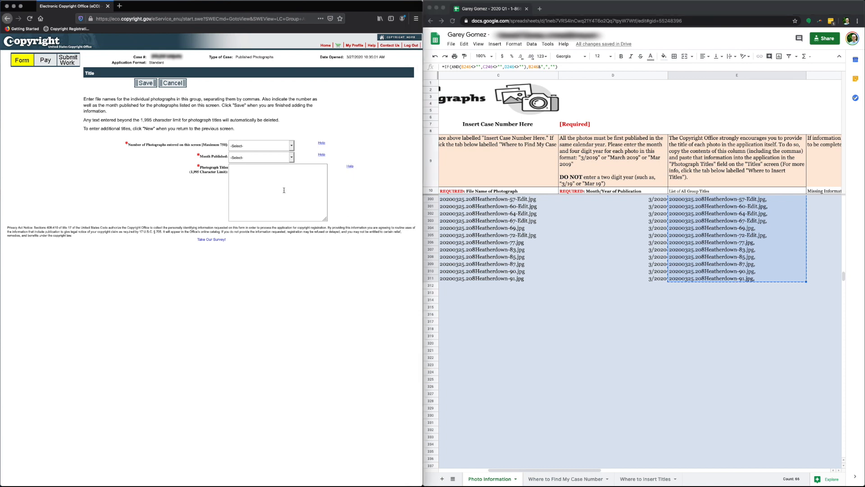
{"action": "key", "text": "super+v"}
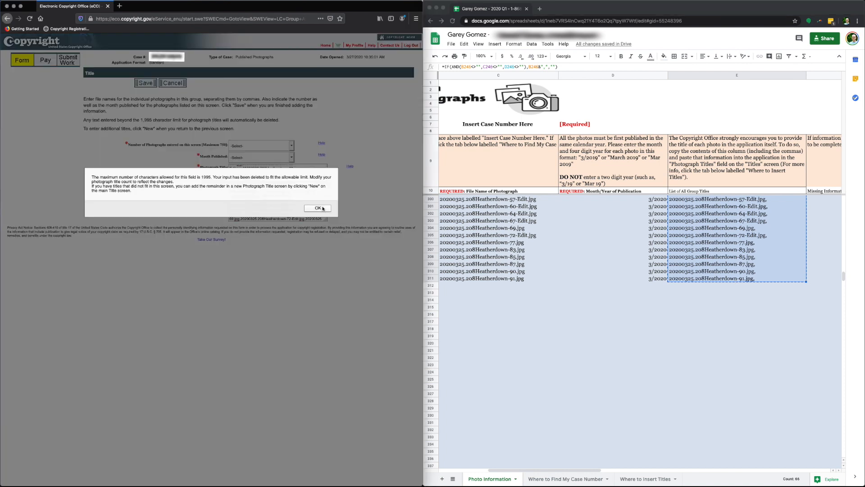
{"action": "left_click", "coordinate": [323, 209]}
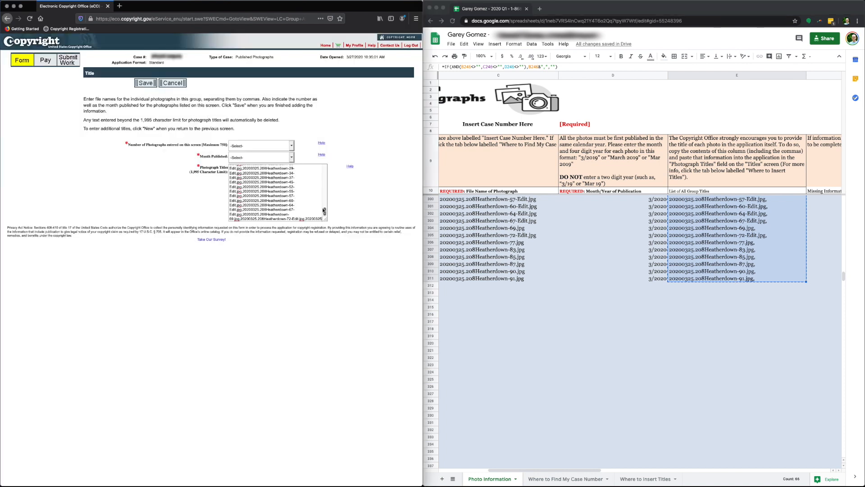
{"action": "left_click_drag", "start_coordinate": [321, 217], "coordinate": [305, 217]}
{"action": "key", "text": "BackSpace"}
Step: Check cell E305 and reselect titles E246:E305
{"action": "left_click", "coordinate": [743, 237]}
{"action": "double_click", "coordinate": [743, 236]}
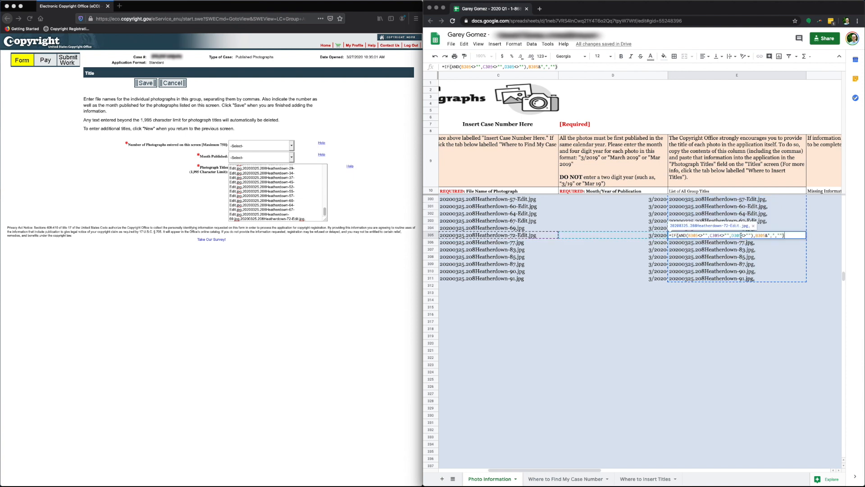
{"action": "left_click", "coordinate": [702, 220]}
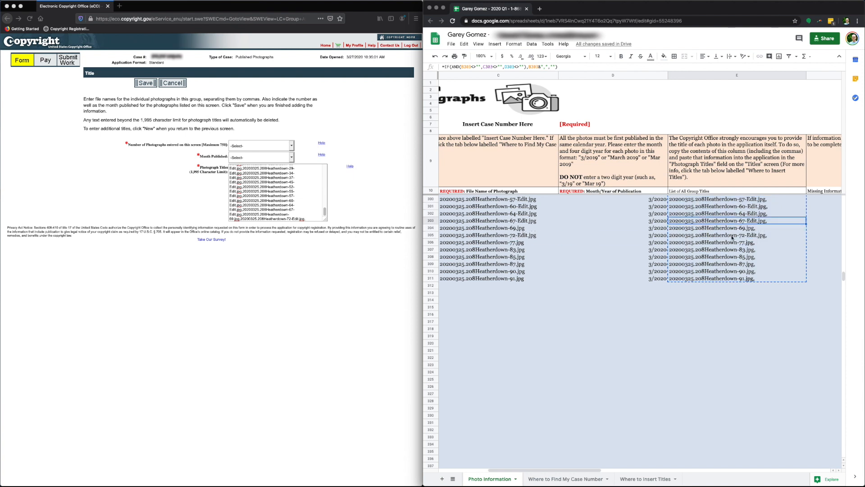
{"action": "left_click", "coordinate": [732, 236]}
{"action": "scroll", "coordinate": [734, 248], "scroll_direction": "up", "scroll_amount": 5}
{"action": "scroll", "coordinate": [735, 251], "scroll_direction": "up", "scroll_amount": 10}
{"action": "left_click", "coordinate": [744, 287], "text": "shift"}
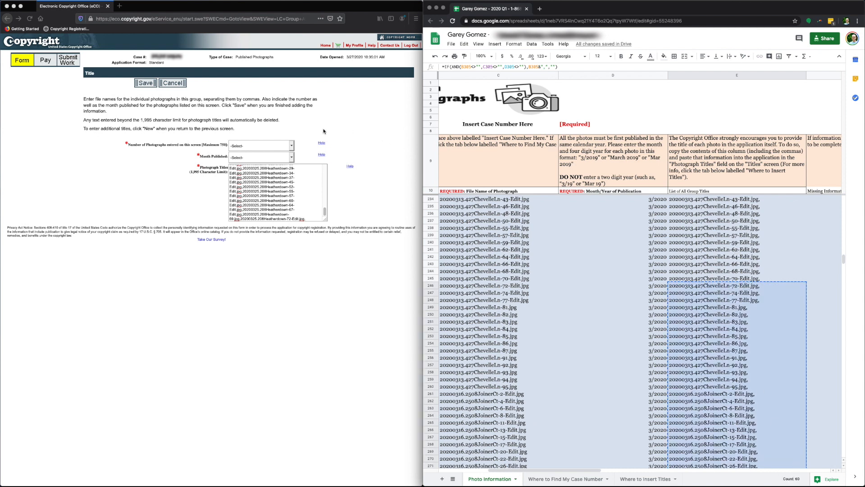
Step: Set the entry to 60 photographs published in March and save it
{"action": "left_click", "coordinate": [276, 145]}
{"action": "scroll", "coordinate": [270, 199], "scroll_direction": "down", "scroll_amount": 10}
{"action": "scroll", "coordinate": [255, 229], "scroll_direction": "down", "scroll_amount": 2}
{"action": "left_click", "coordinate": [255, 250]}
{"action": "left_click", "coordinate": [243, 159]}
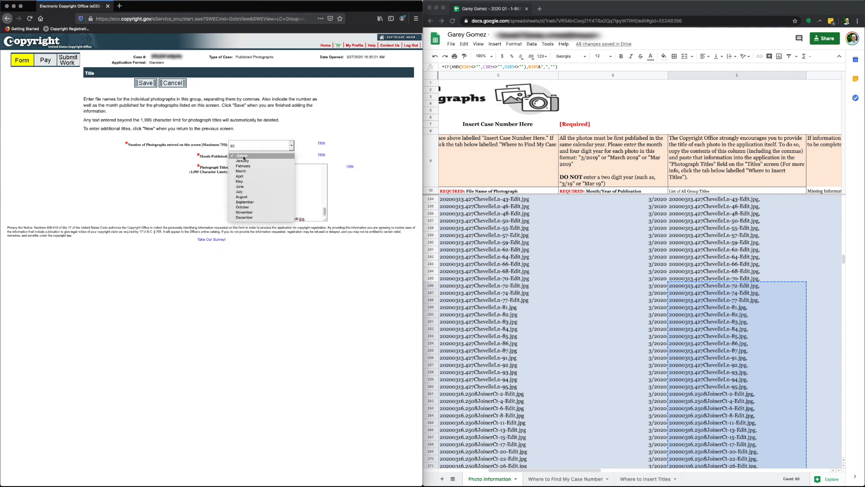
{"action": "left_click", "coordinate": [247, 169]}
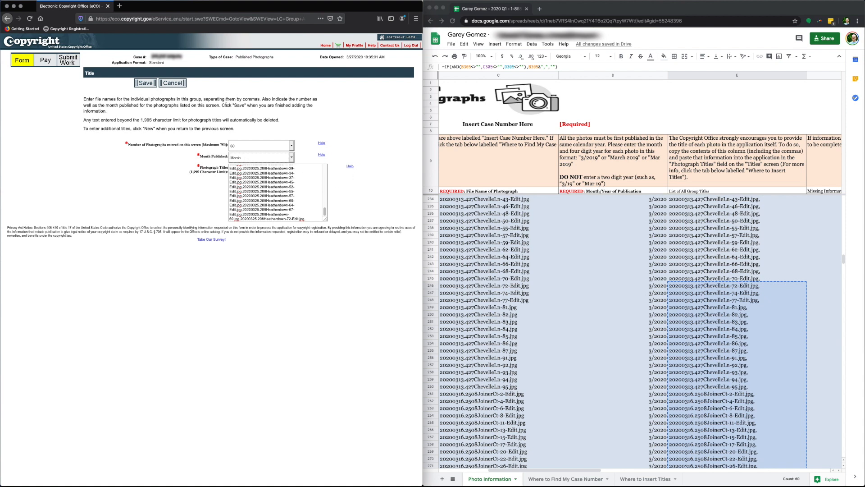
{"action": "left_click", "coordinate": [144, 84]}
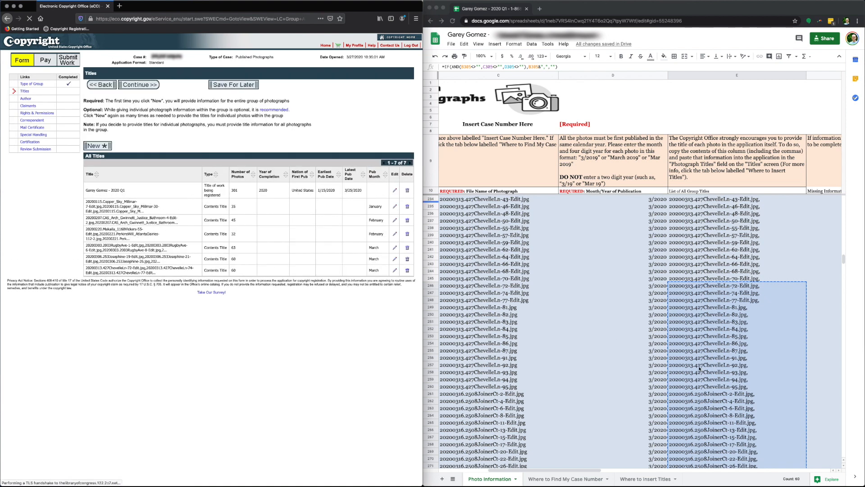
{"action": "scroll", "coordinate": [704, 367], "scroll_direction": "down", "scroll_amount": 10}
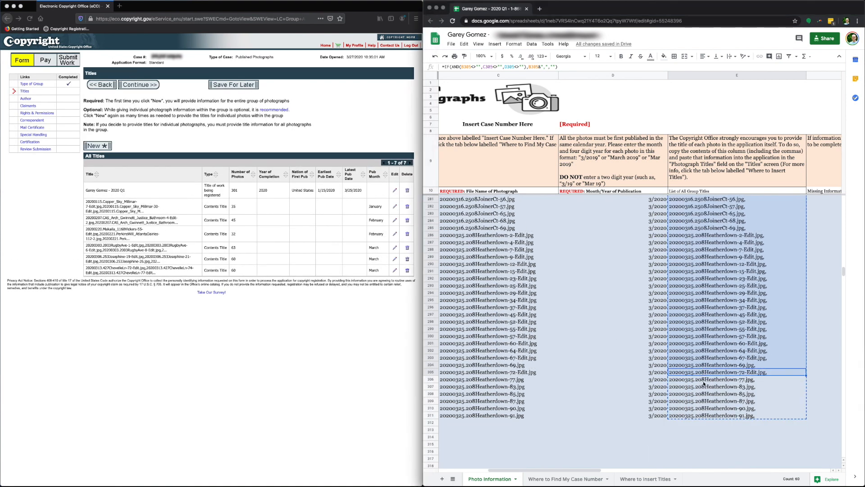
Step: Copy the six titles E306:E311 and paste them into a new title entry
{"action": "left_click", "coordinate": [704, 381]}
{"action": "left_click", "coordinate": [714, 415], "text": "shift"}
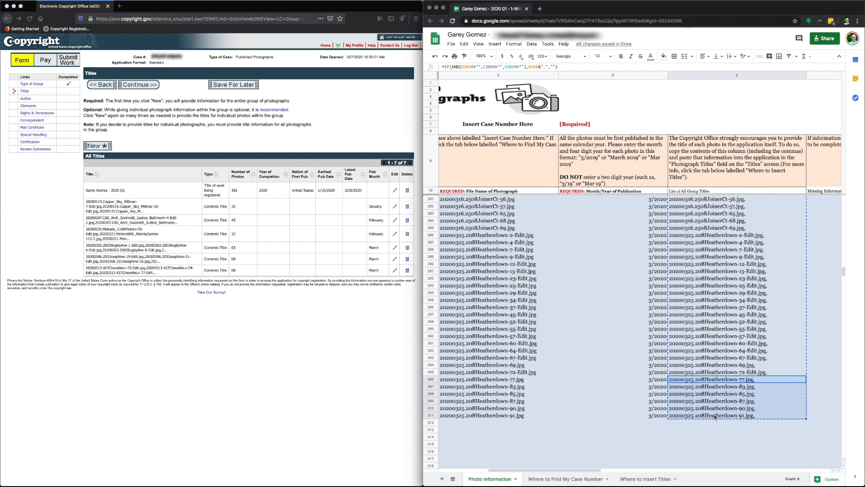
{"action": "type", "text": "c"}
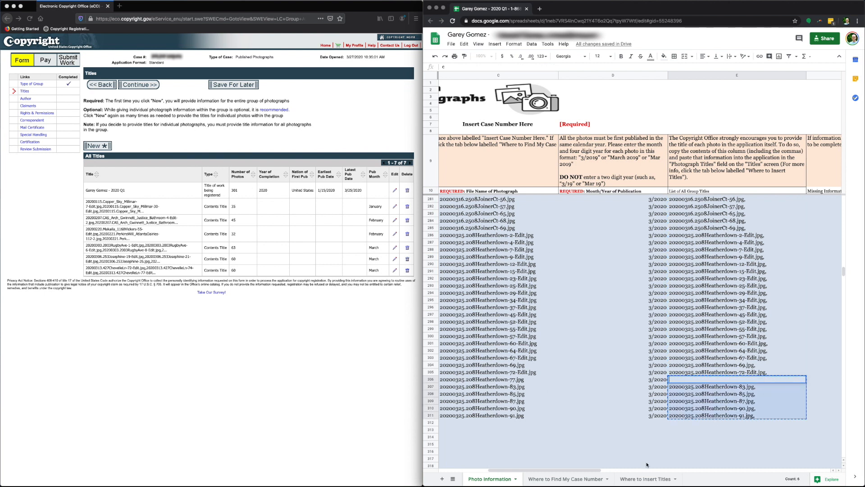
{"action": "key", "text": "Escape"}
{"action": "key", "text": "super+v"}
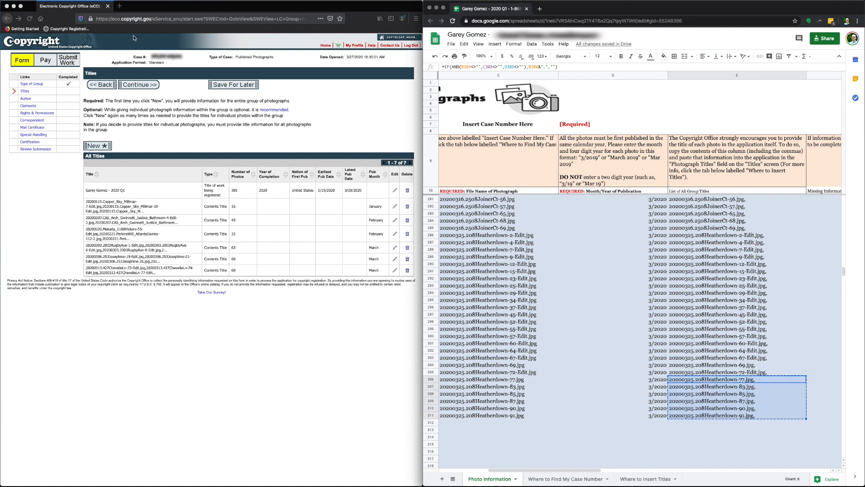
{"action": "left_click", "coordinate": [97, 146]}
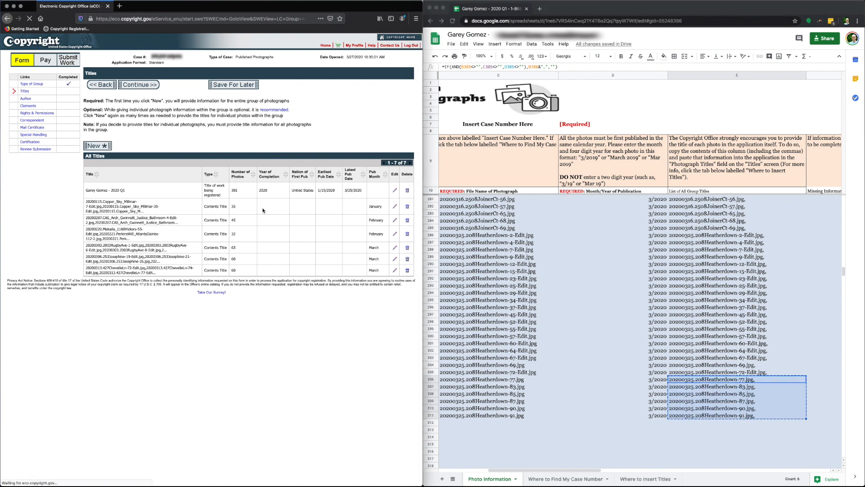
{"action": "left_click", "coordinate": [297, 204]}
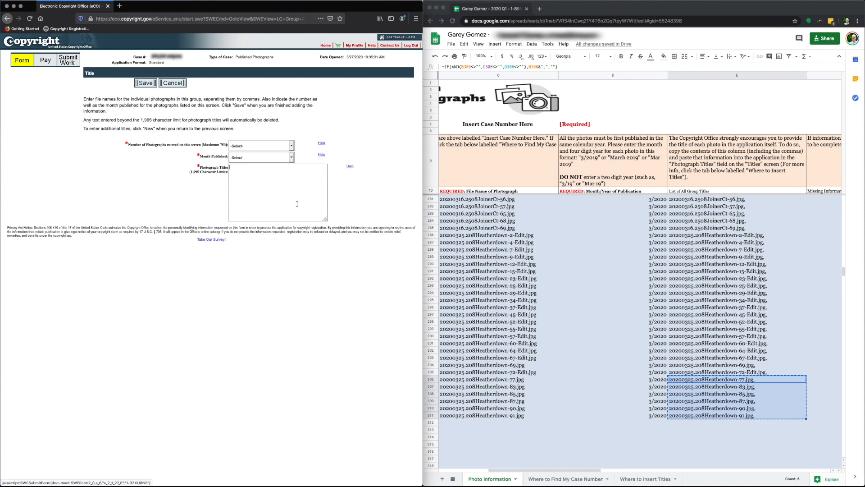
{"action": "key", "text": "super+v"}
Step: Set the entry to 6 photographs published in March and save it
{"action": "left_click", "coordinate": [247, 145]}
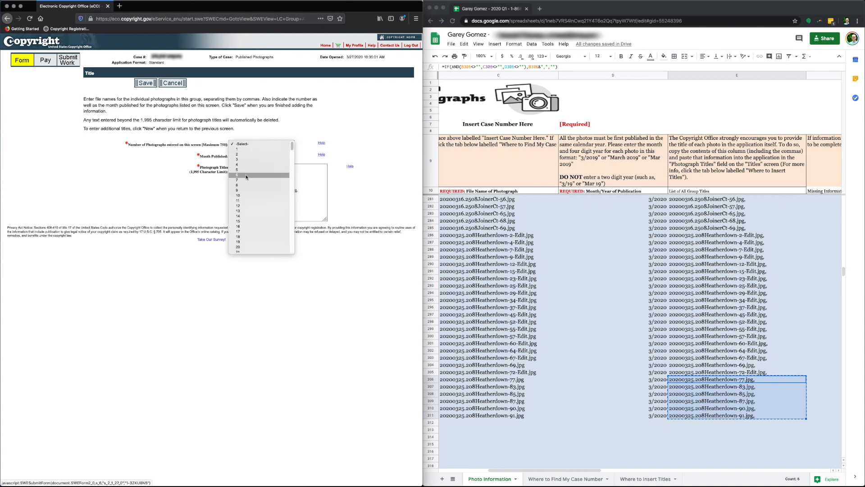
{"action": "left_click", "coordinate": [244, 176]}
{"action": "left_click", "coordinate": [243, 155]}
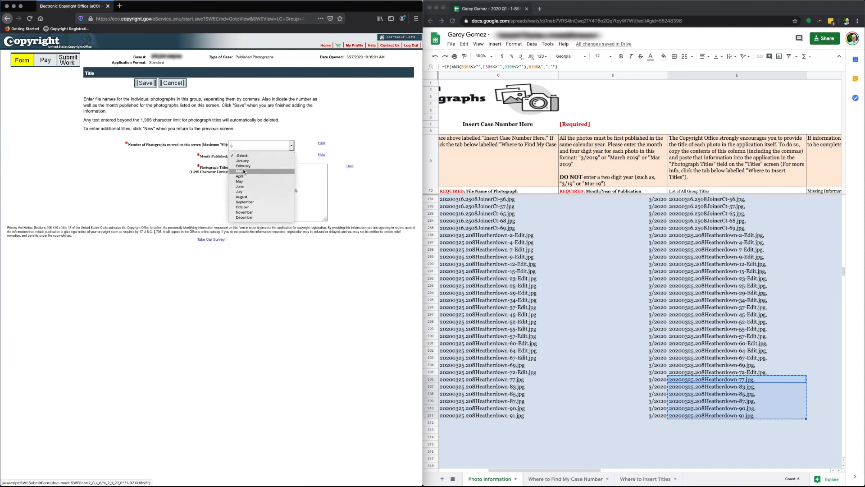
{"action": "left_click", "coordinate": [243, 171]}
{"action": "left_click", "coordinate": [145, 84]}
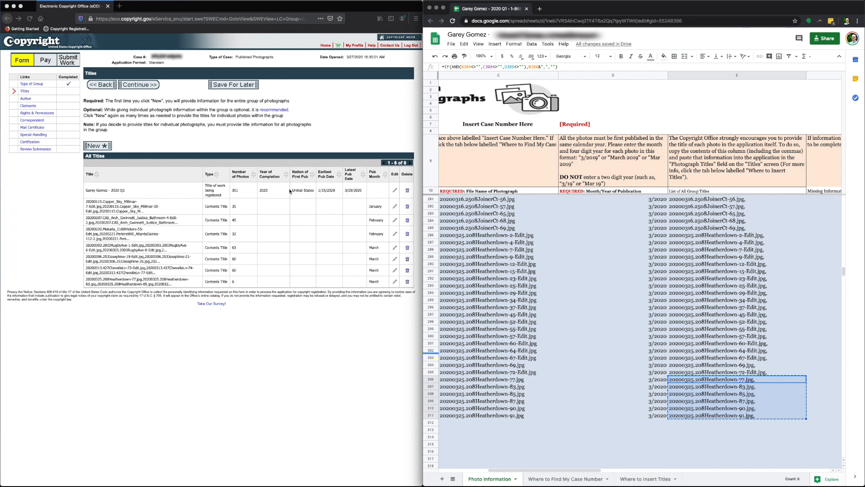
Step: Add yourself as the author with United States citizenship and continue to Claimants
{"action": "left_click", "coordinate": [144, 88]}
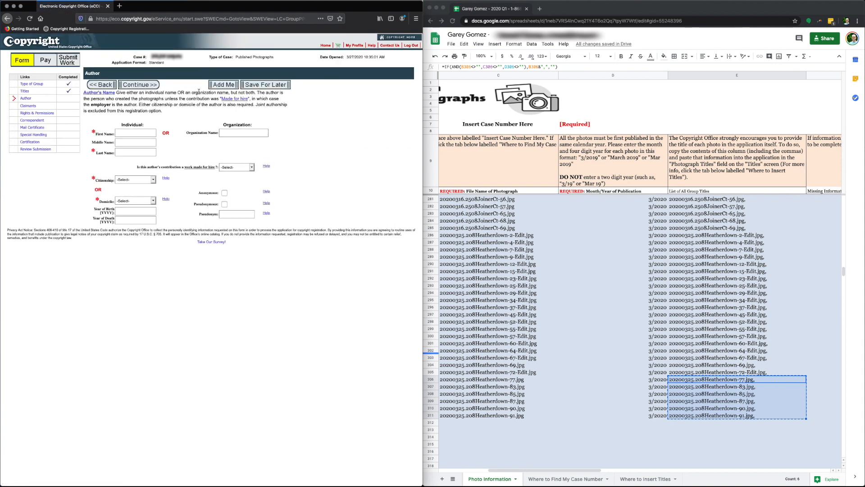
{"action": "left_click", "coordinate": [230, 87]}
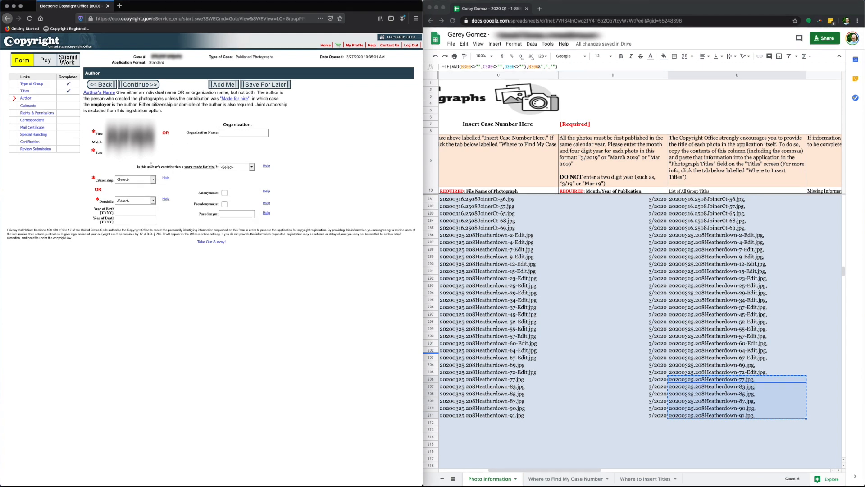
{"action": "left_click", "coordinate": [150, 179]}
{"action": "left_click", "coordinate": [146, 184]}
{"action": "left_click", "coordinate": [153, 85]}
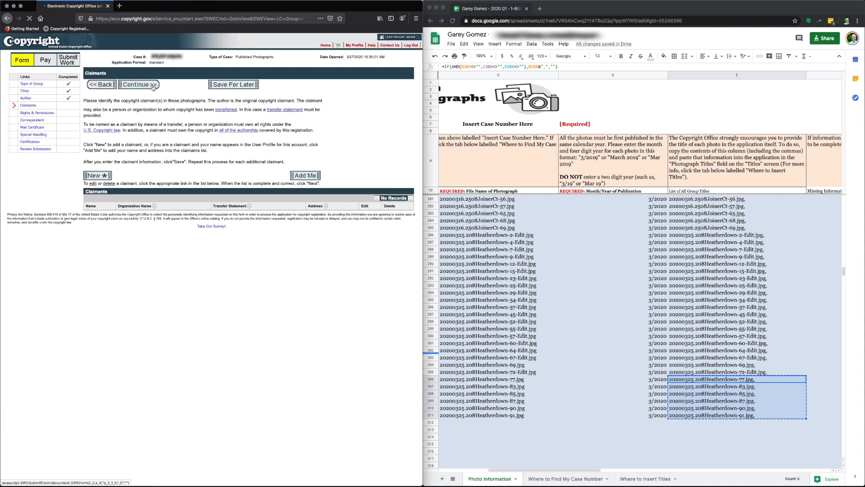
Step: Add yourself as the claimant and save the claimant details
{"action": "left_click", "coordinate": [305, 175]}
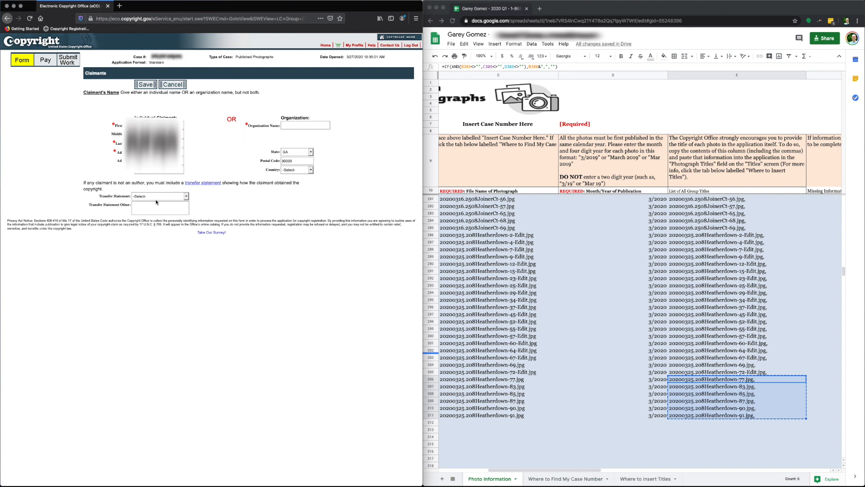
{"action": "left_click", "coordinate": [147, 85]}
{"action": "left_click", "coordinate": [147, 86]}
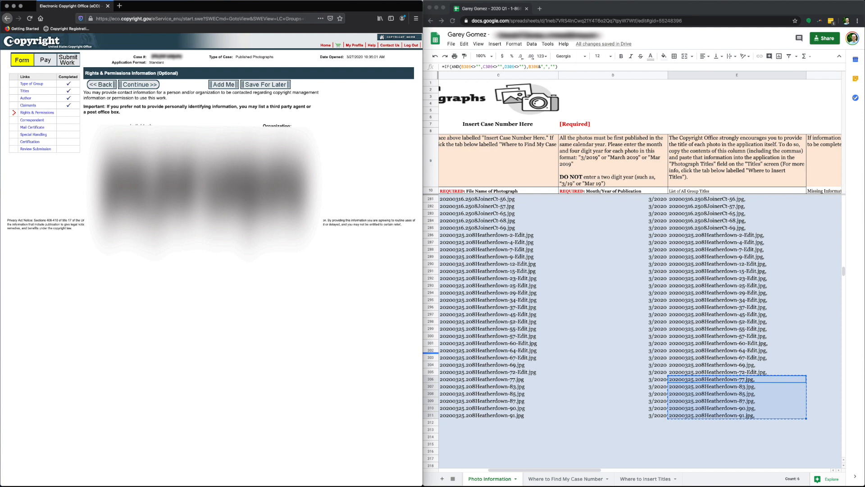
Step: Set the rights and permissions contact's country and continue to Correspondent
{"action": "left_click", "coordinate": [289, 203]}
{"action": "left_click", "coordinate": [282, 213]}
{"action": "left_click", "coordinate": [141, 85]}
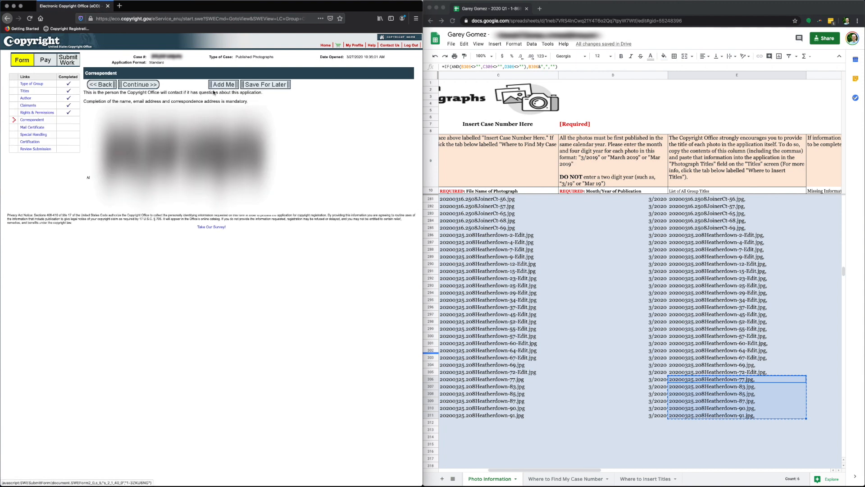
Step: Set the correspondent's country and continue to Mail Certificate
{"action": "left_click", "coordinate": [248, 197]}
{"action": "left_click", "coordinate": [247, 197]}
{"action": "left_click", "coordinate": [247, 197]}
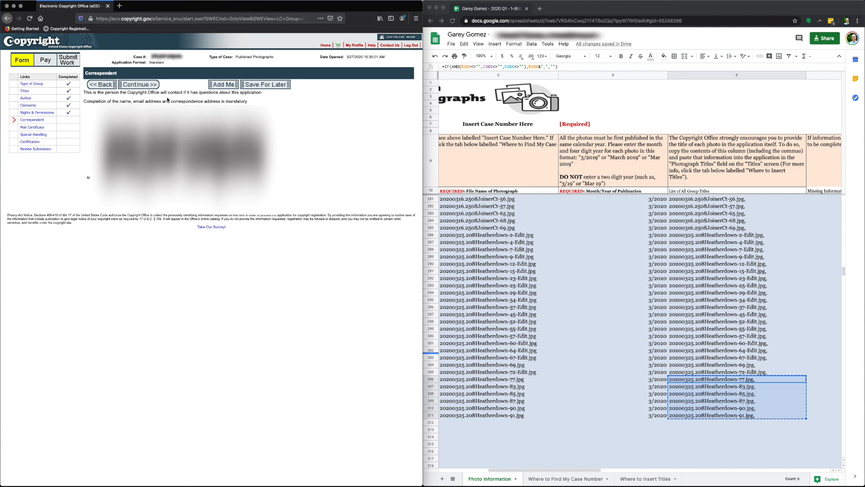
{"action": "left_click", "coordinate": [153, 84]}
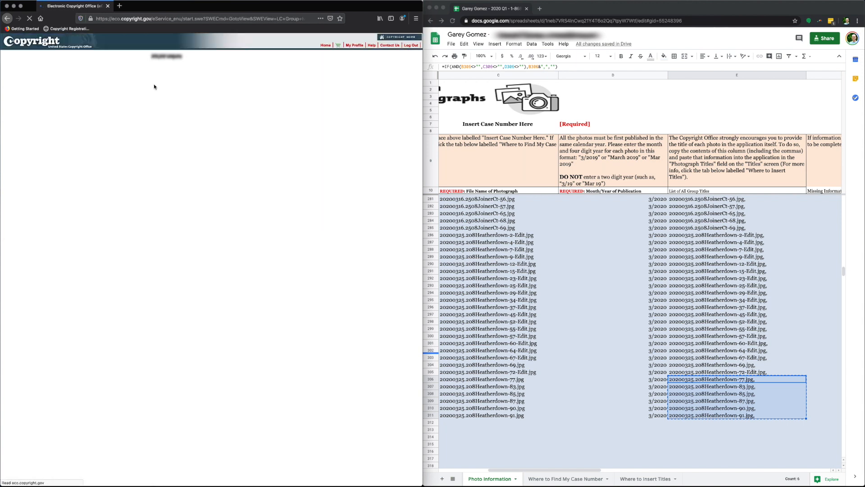
Step: Add yourself as the certificate recipient, set the mailing country, and continue
{"action": "left_click", "coordinate": [218, 84]}
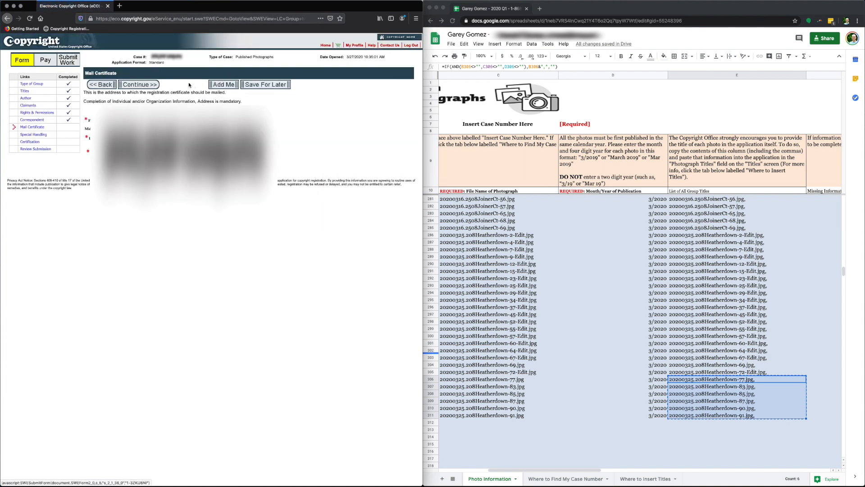
{"action": "left_click", "coordinate": [256, 162]}
{"action": "left_click", "coordinate": [254, 174]}
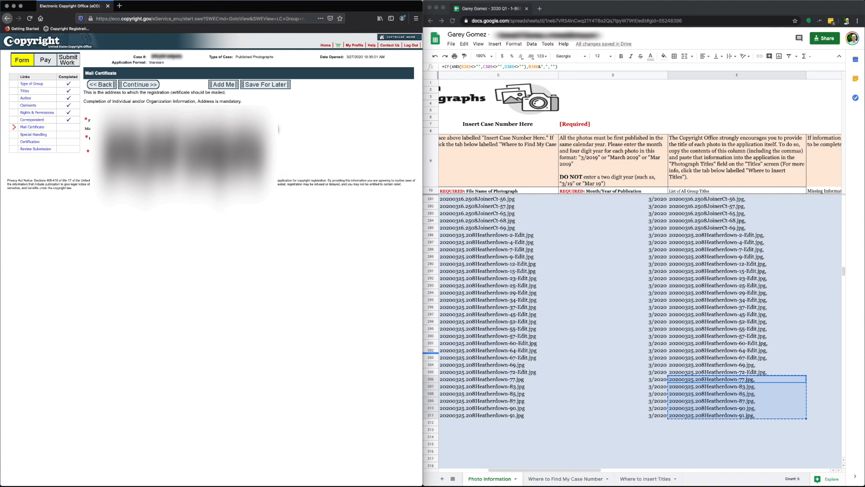
{"action": "left_click", "coordinate": [153, 85]}
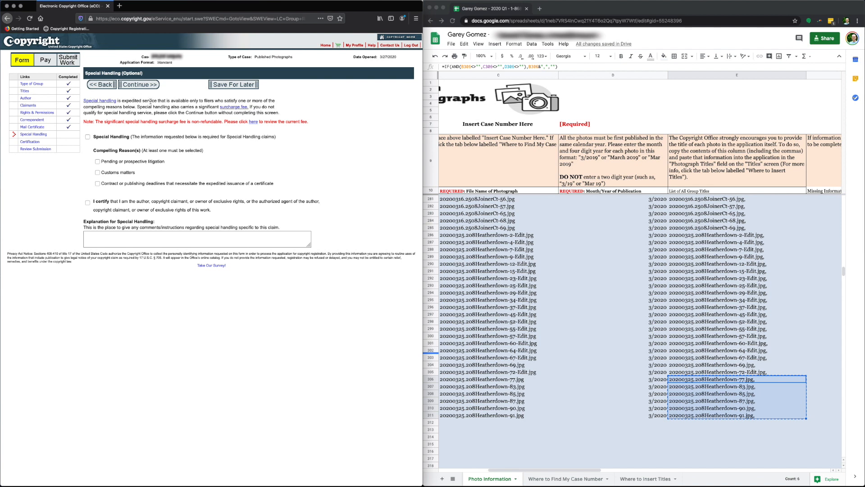
Step: Skip Special Handling, tick the certification box, and enter the certifying individual's name
{"action": "left_click", "coordinate": [156, 85]}
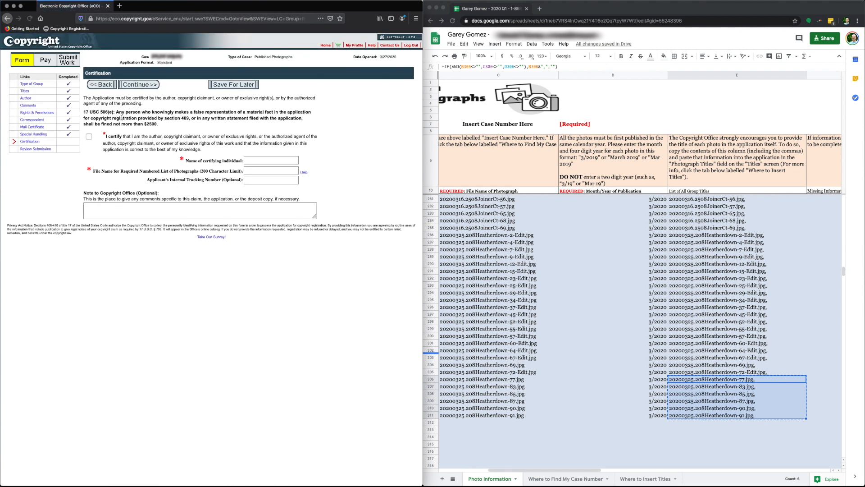
{"action": "left_click", "coordinate": [90, 138]}
{"action": "left_click", "coordinate": [263, 157]}
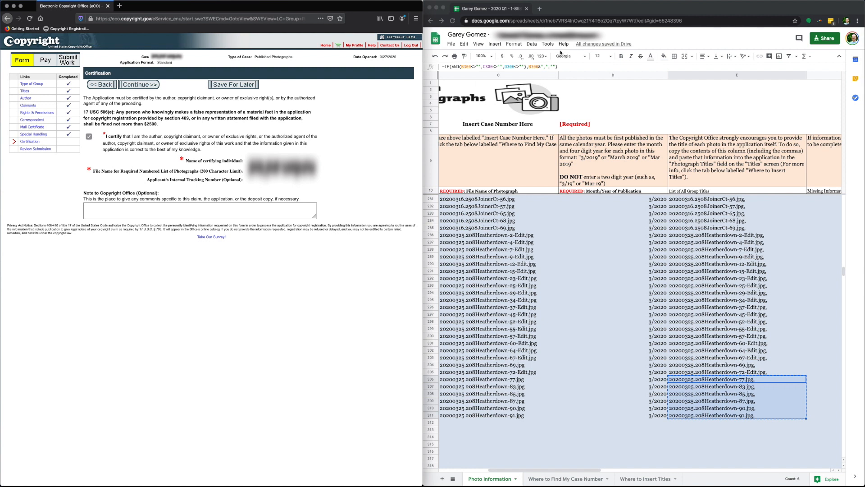
{"action": "left_click", "coordinate": [678, 14]}
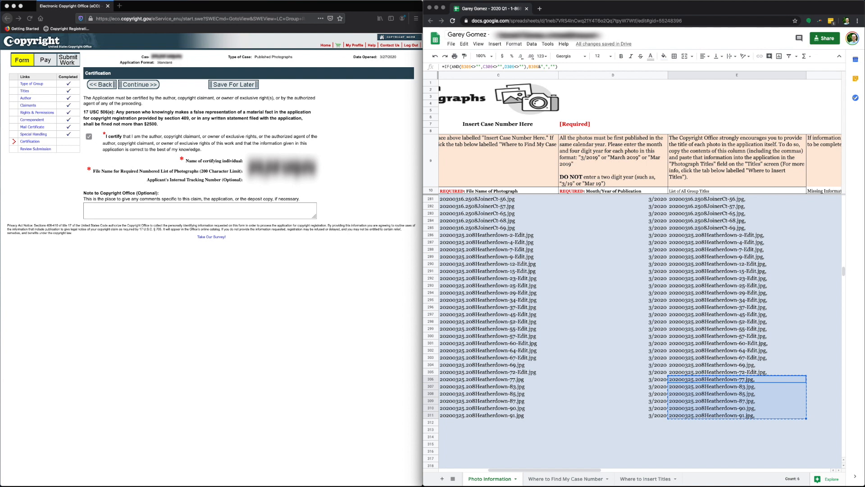
Step: Download the title spreadsheet as a Microsoft Excel (.xlsx) file
{"action": "left_click", "coordinate": [451, 44]}
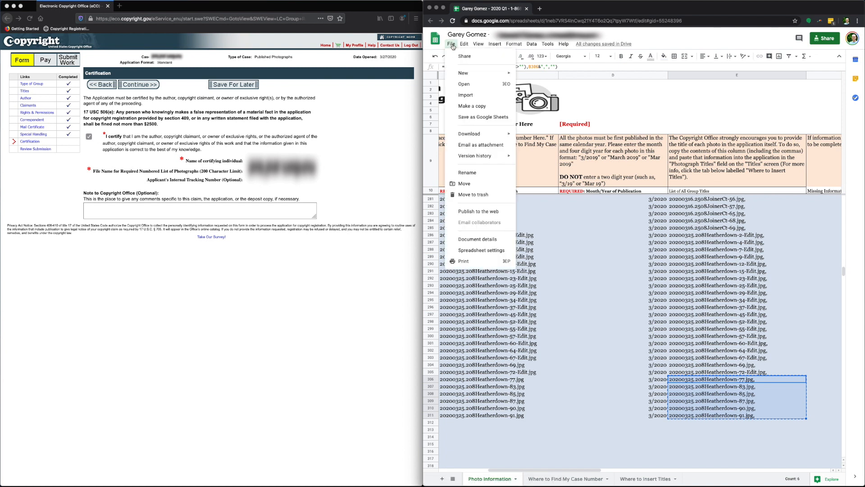
{"action": "mouse_move", "coordinate": [464, 74]}
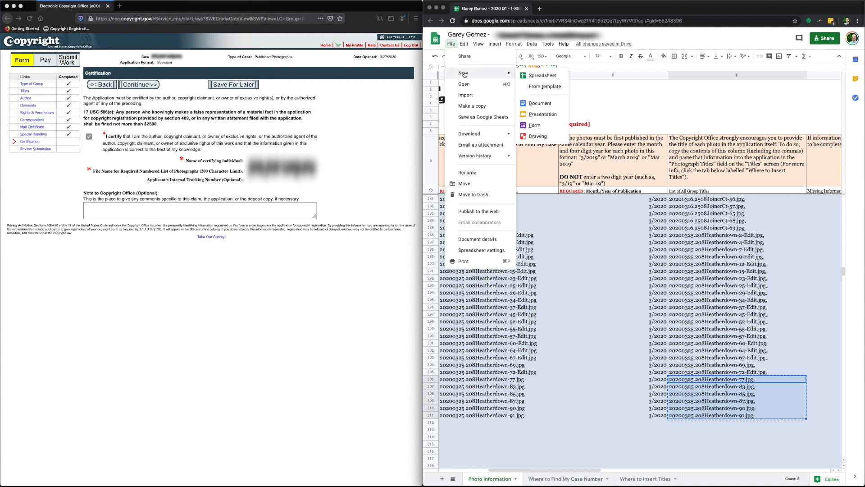
{"action": "mouse_move", "coordinate": [487, 135]}
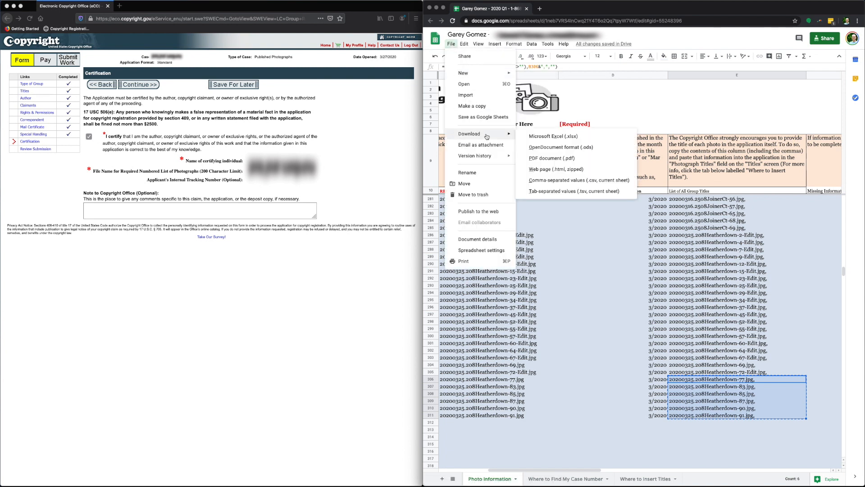
{"action": "left_click", "coordinate": [572, 137]}
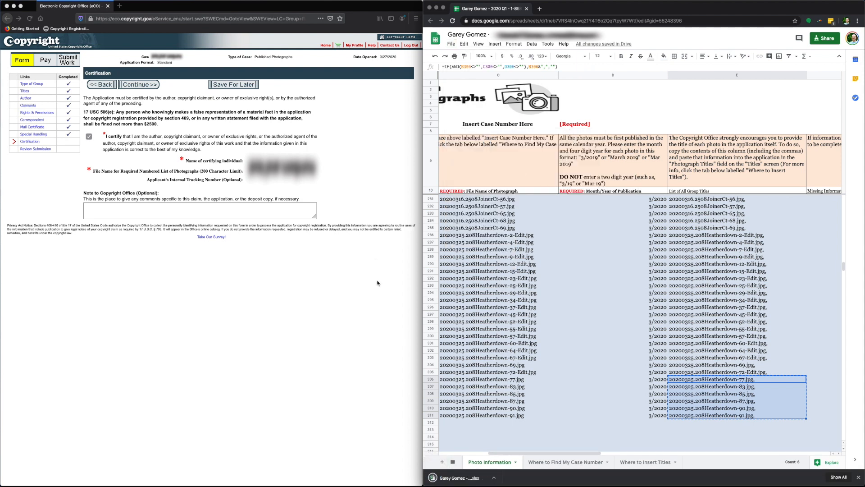
Step: Move the downloaded xlsx into the Desktop > Copyright > 2020 Q1 folder
{"action": "key", "text": "super+Tab"}
{"action": "key", "text": "super+Tab"}
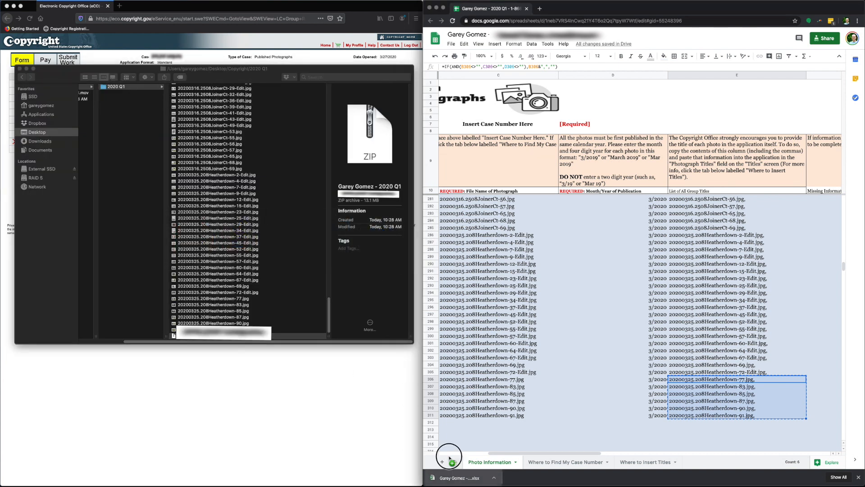
{"action": "left_click", "coordinate": [114, 90]}
{"action": "left_click_drag", "start_coordinate": [115, 92], "coordinate": [116, 87]}
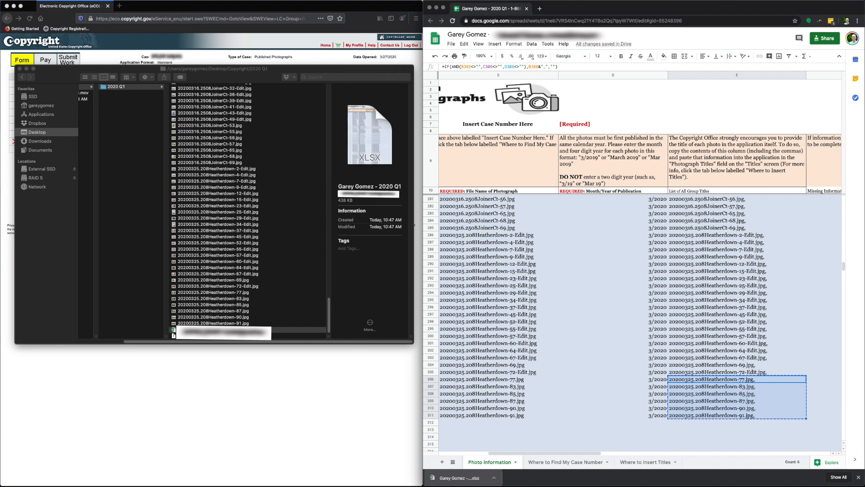
{"action": "left_click", "coordinate": [254, 330]}
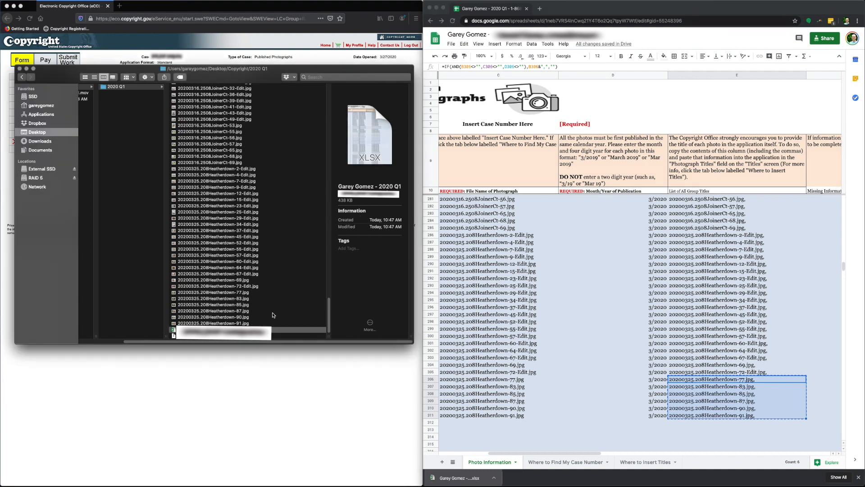
Step: Fill the certification File Name with the saved photo-list spreadsheet name and continue to review
{"action": "left_click", "coordinate": [183, 12]}
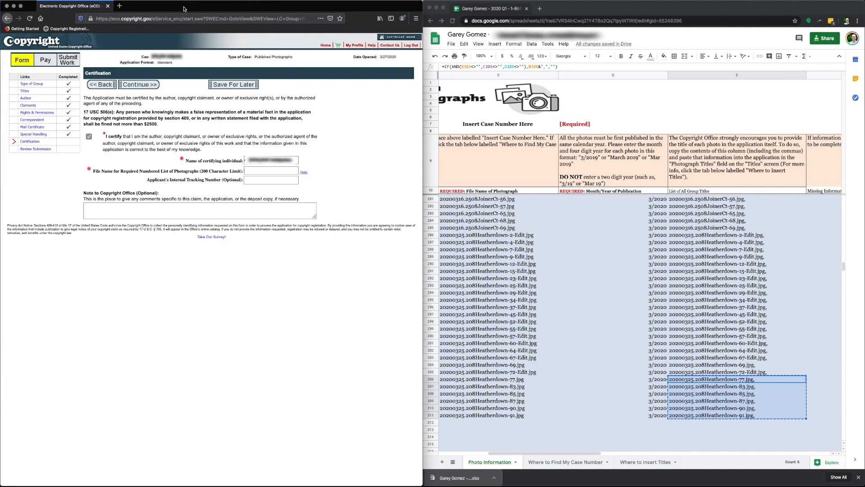
{"action": "left_click", "coordinate": [267, 172]}
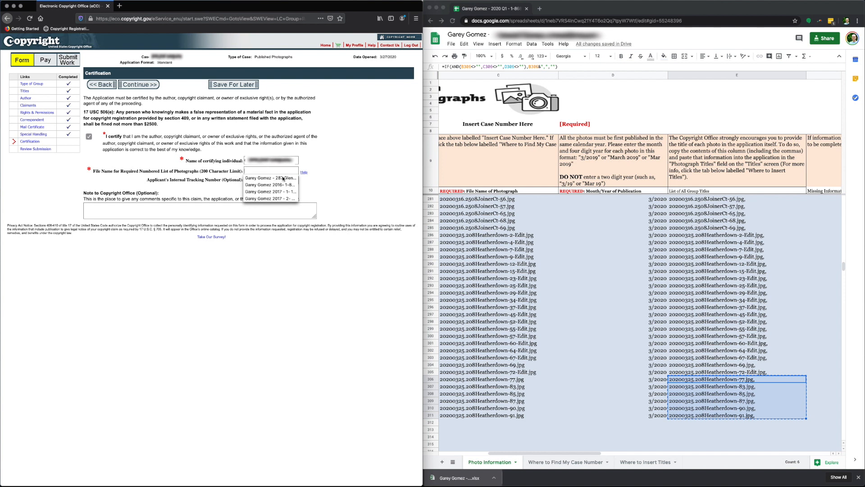
{"action": "left_click", "coordinate": [282, 177]}
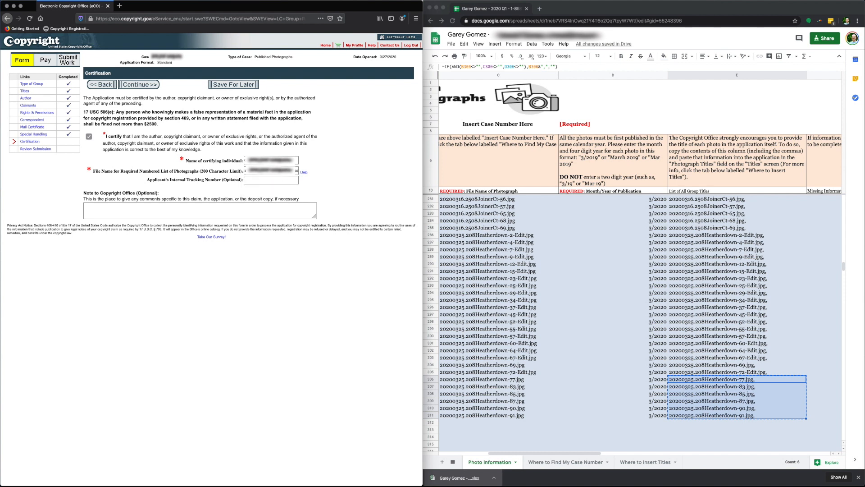
{"action": "left_click", "coordinate": [312, 171]}
{"action": "left_click", "coordinate": [141, 86]}
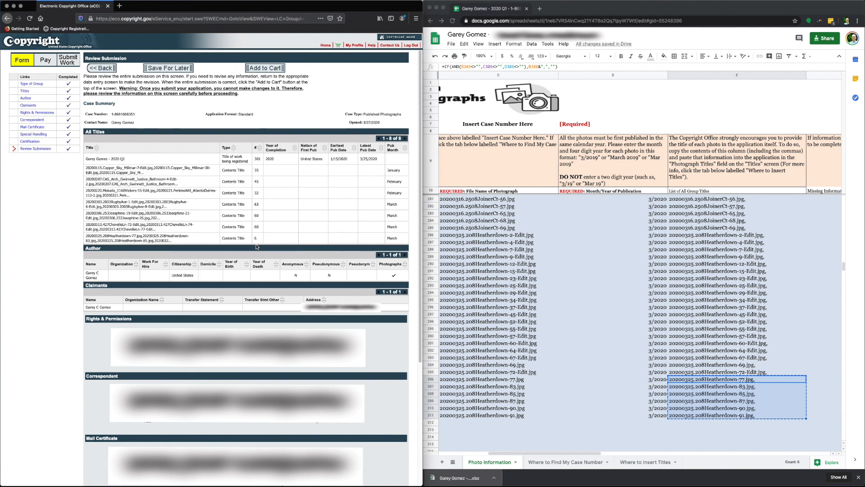
Step: Look over the Review Submission page and add the application to the cart for $55.00
{"action": "scroll", "coordinate": [320, 314], "scroll_direction": "down", "scroll_amount": 5}
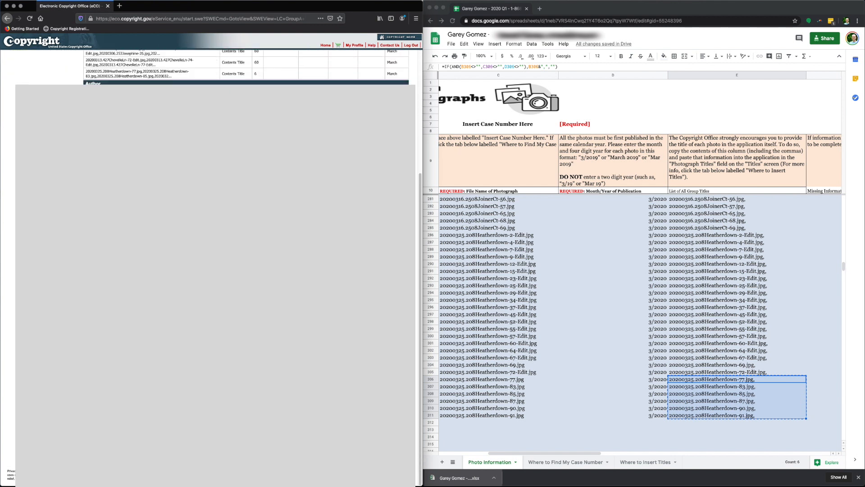
{"action": "scroll", "coordinate": [246, 68], "scroll_direction": "up", "scroll_amount": 5}
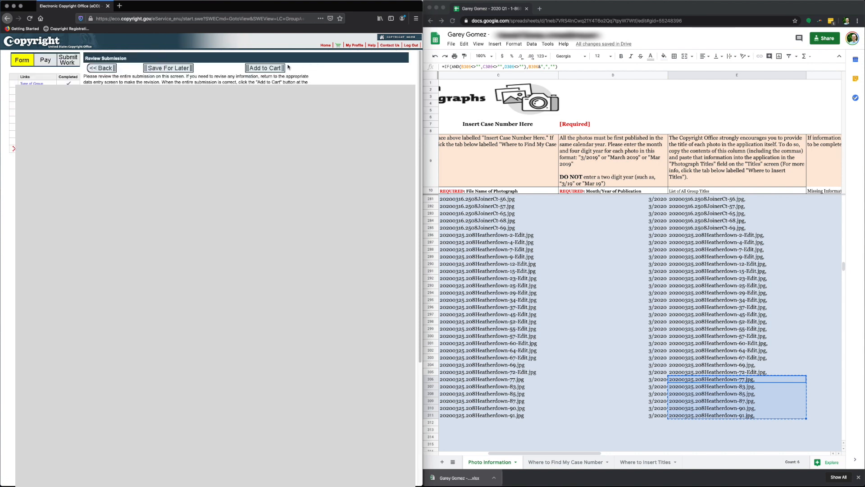
{"action": "left_click", "coordinate": [273, 68]}
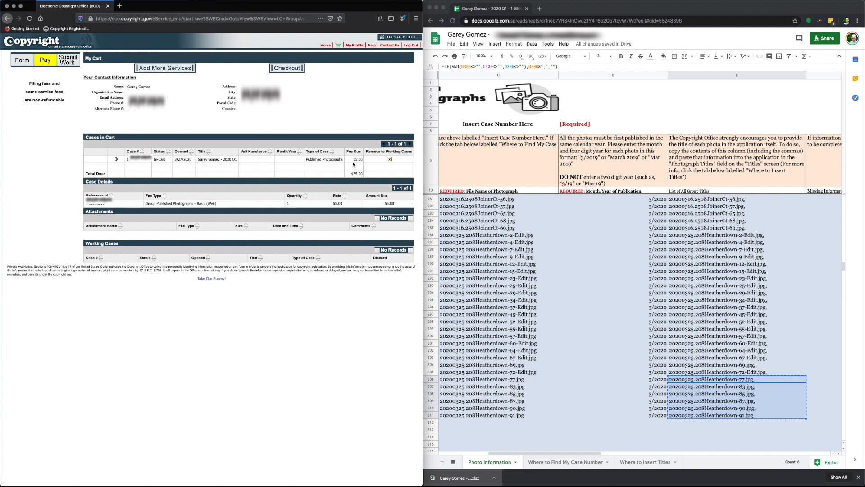
Step: Check out the cart and choose credit card / ACH payment through Pay.gov
{"action": "left_click", "coordinate": [288, 69]}
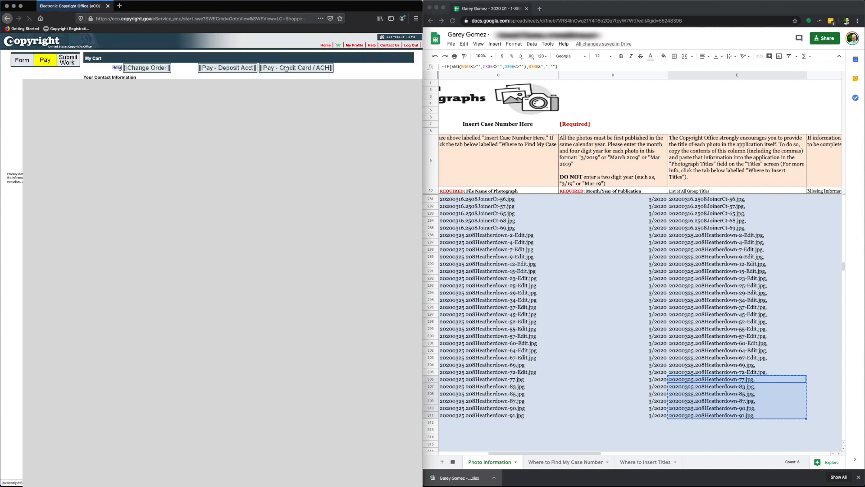
{"action": "left_click", "coordinate": [293, 69]}
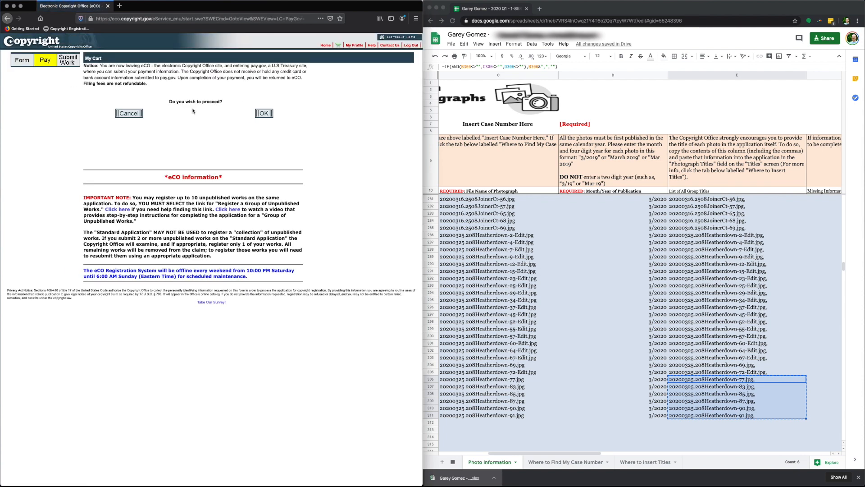
{"action": "left_click", "coordinate": [266, 116]}
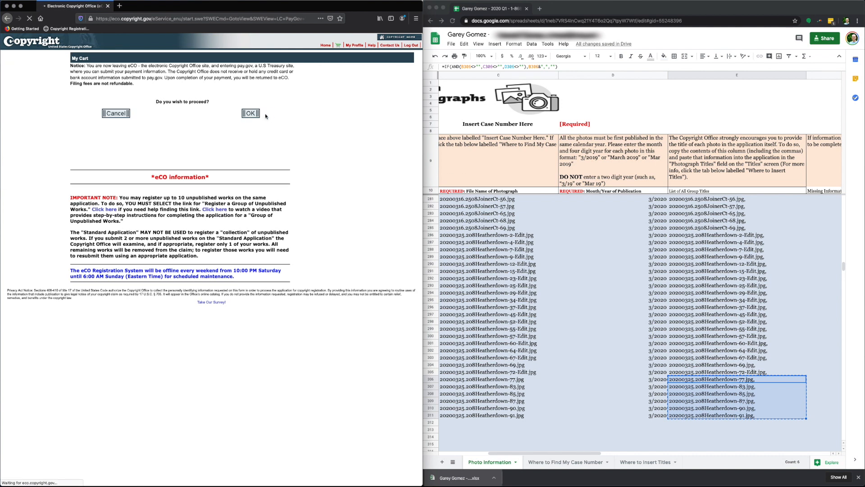
Step: Pay by debit or credit card on Pay.gov with the billing country set to United States
{"action": "left_click", "coordinate": [116, 117]}
{"action": "left_click", "coordinate": [245, 135]}
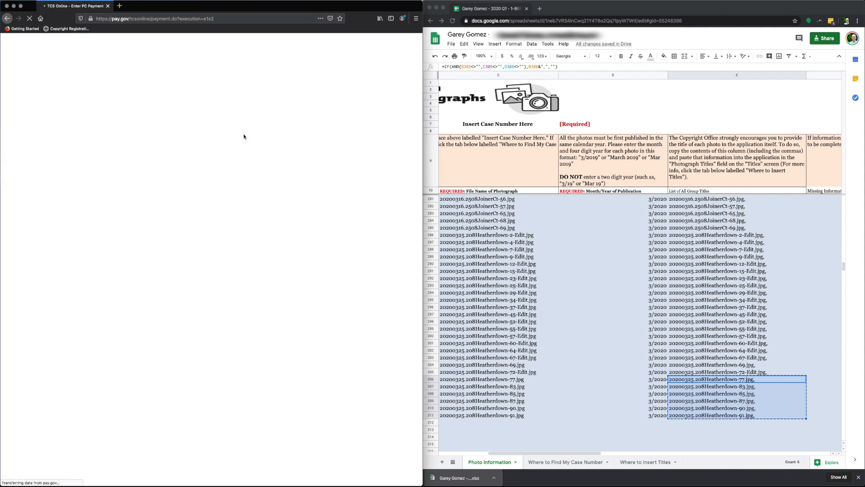
{"action": "left_click", "coordinate": [225, 124]}
{"action": "type", "text": "Uni"}
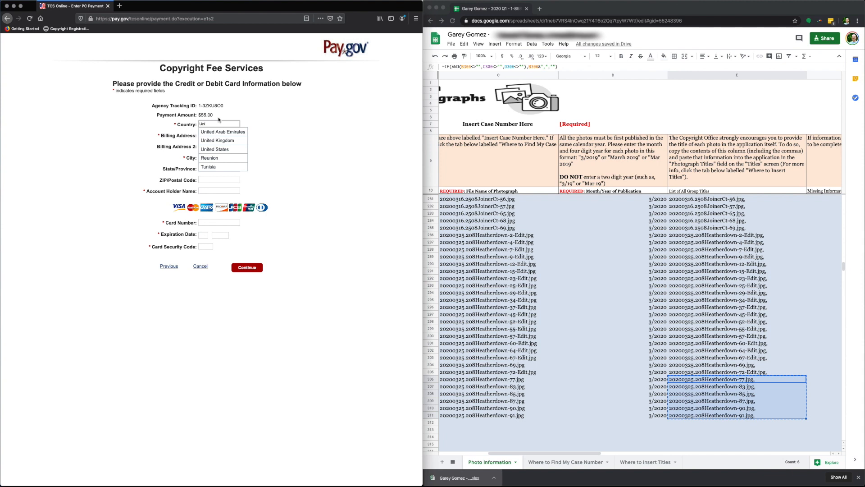
{"action": "left_click", "coordinate": [216, 151]}
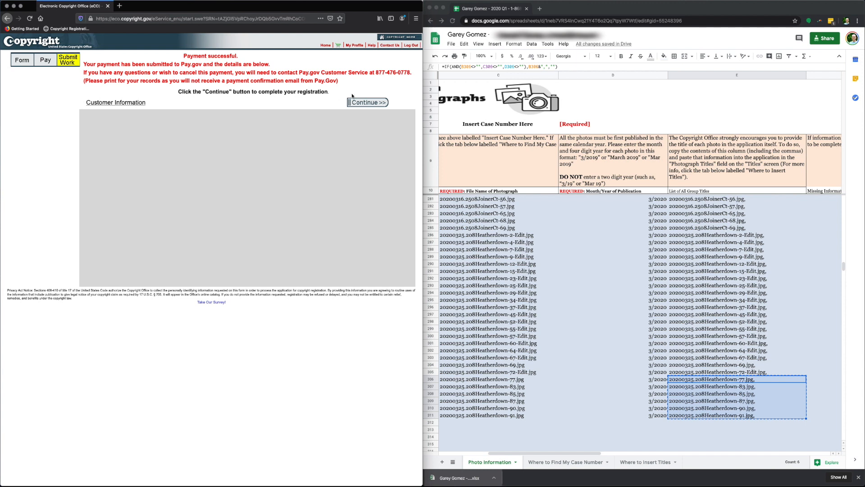
Step: Select the photo zip from Desktop > Copyright > 2020 Q1 and start uploading it
{"action": "left_click", "coordinate": [373, 104]}
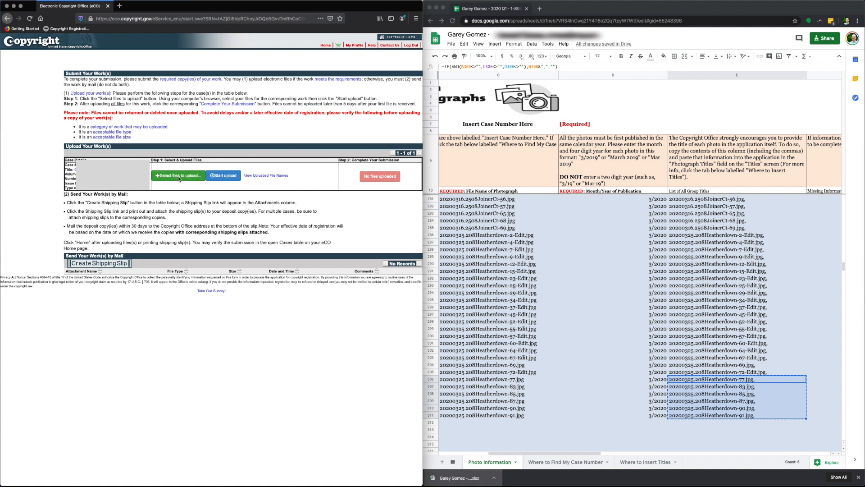
{"action": "left_click", "coordinate": [180, 176]}
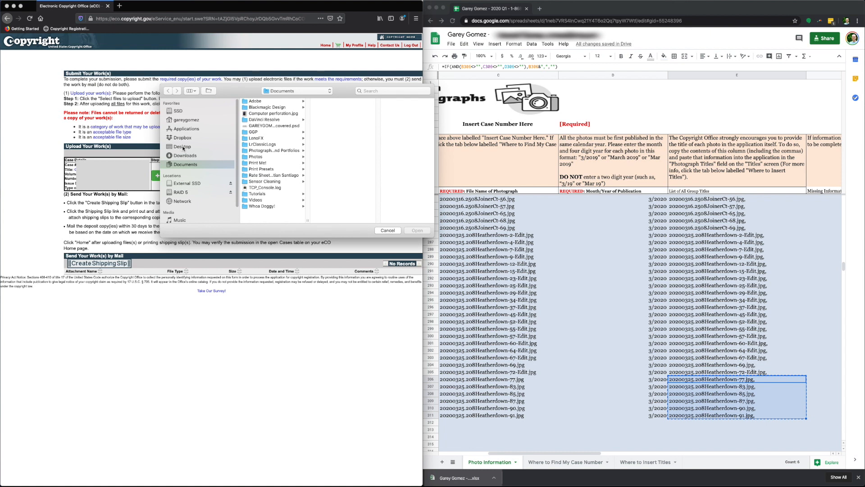
{"action": "left_click", "coordinate": [181, 146]}
{"action": "left_click", "coordinate": [275, 101]}
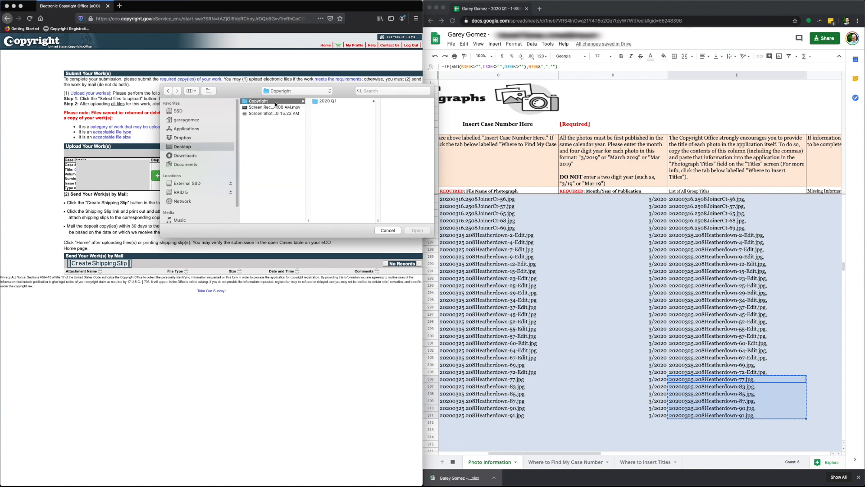
{"action": "left_click", "coordinate": [337, 102]}
{"action": "scroll", "coordinate": [430, 110], "scroll_direction": "down", "scroll_amount": 15}
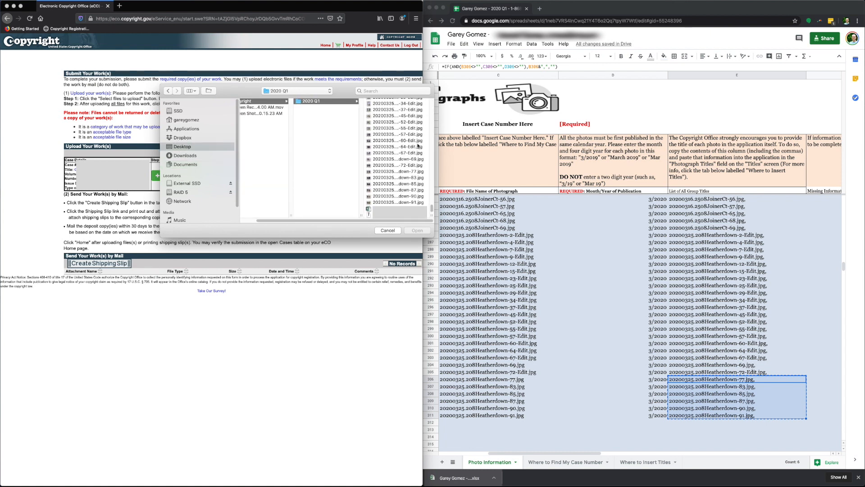
{"action": "left_click", "coordinate": [396, 213]}
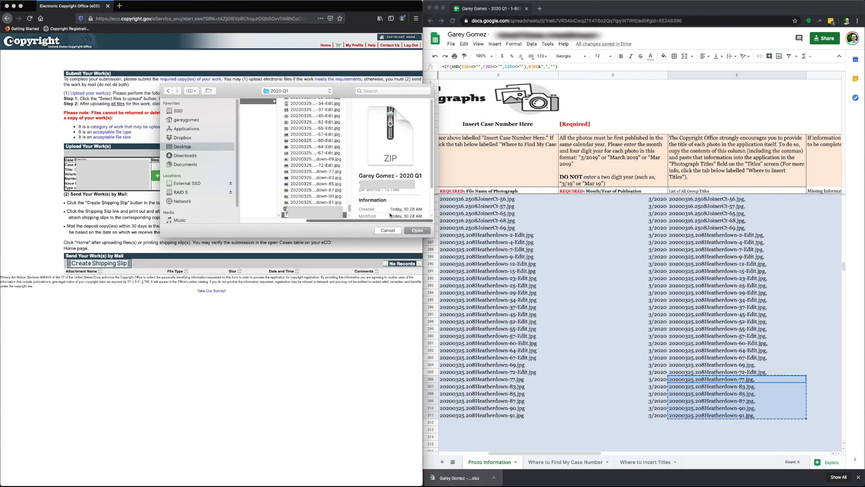
{"action": "left_click", "coordinate": [427, 233]}
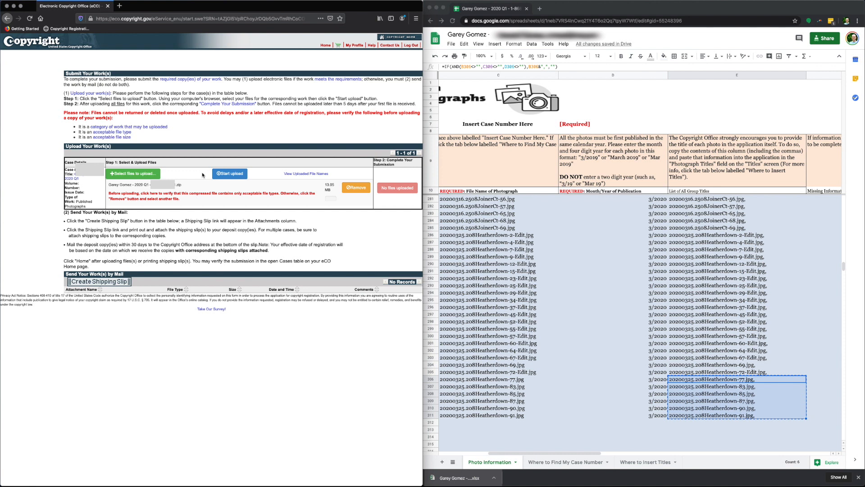
{"action": "left_click", "coordinate": [225, 174]}
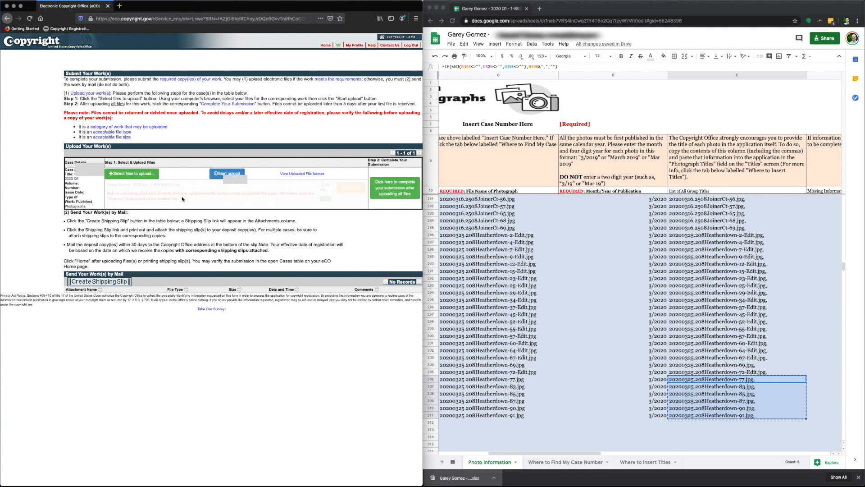
Step: Select the xlsx title spreadsheet from the 2020 Q1 folder and upload it as well
{"action": "left_click", "coordinate": [162, 167]}
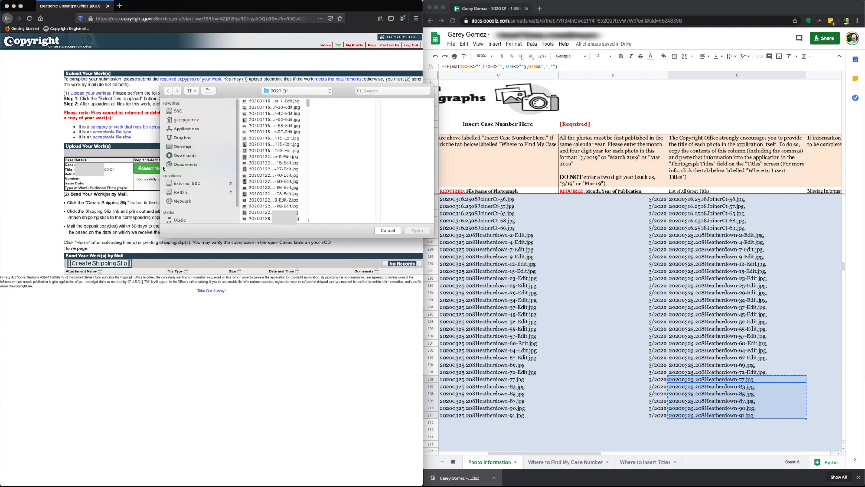
{"action": "scroll", "coordinate": [268, 180], "scroll_direction": "down", "scroll_amount": 5}
{"action": "left_click", "coordinate": [270, 214]}
{"action": "left_click", "coordinate": [417, 230]}
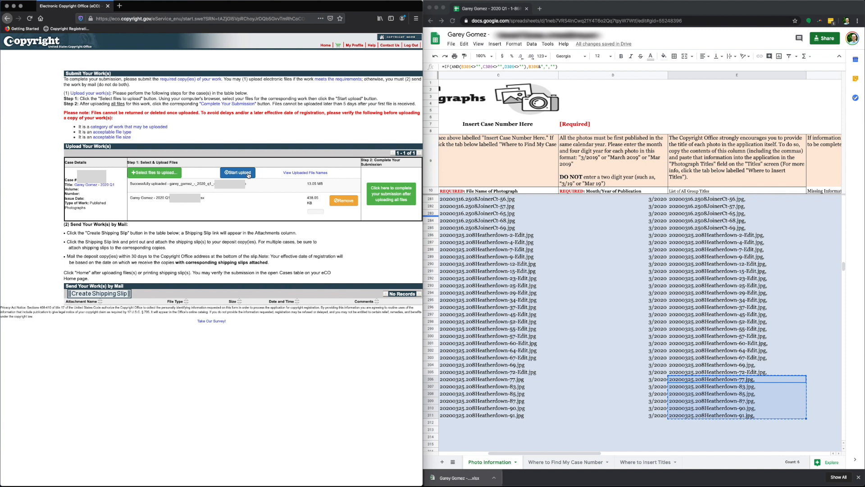
{"action": "left_click", "coordinate": [248, 175]}
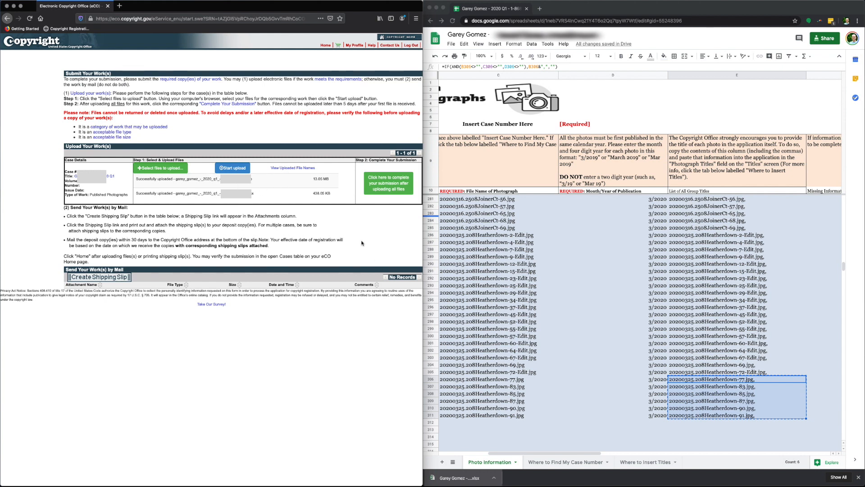
Step: Complete the submission now that the zip and spreadsheet are both uploaded
{"action": "left_click", "coordinate": [396, 189]}
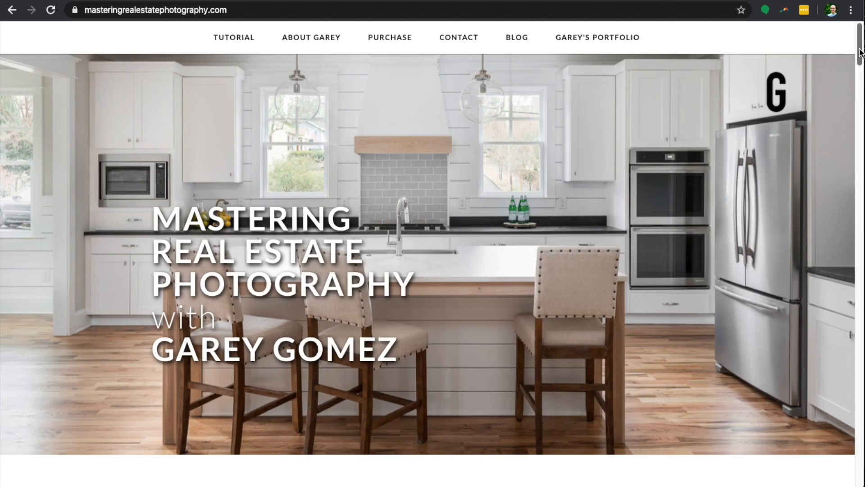
{"action": "left_click_drag", "start_coordinate": [860, 52], "coordinate": [862, 219]}
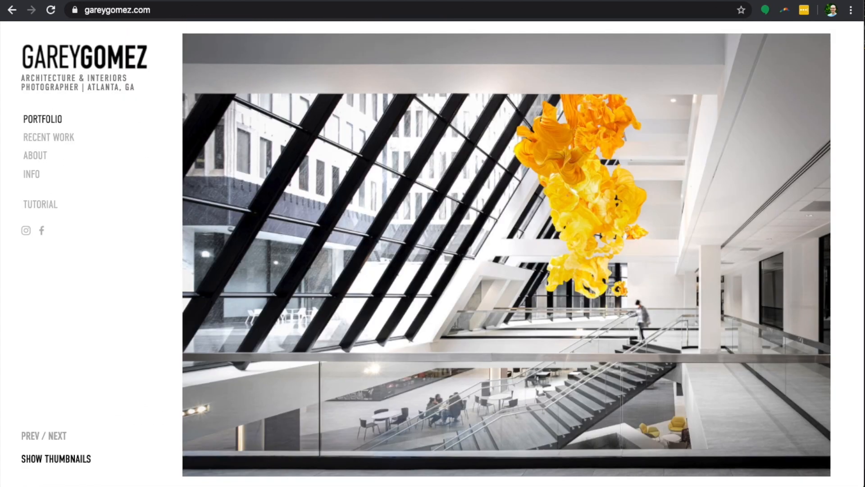